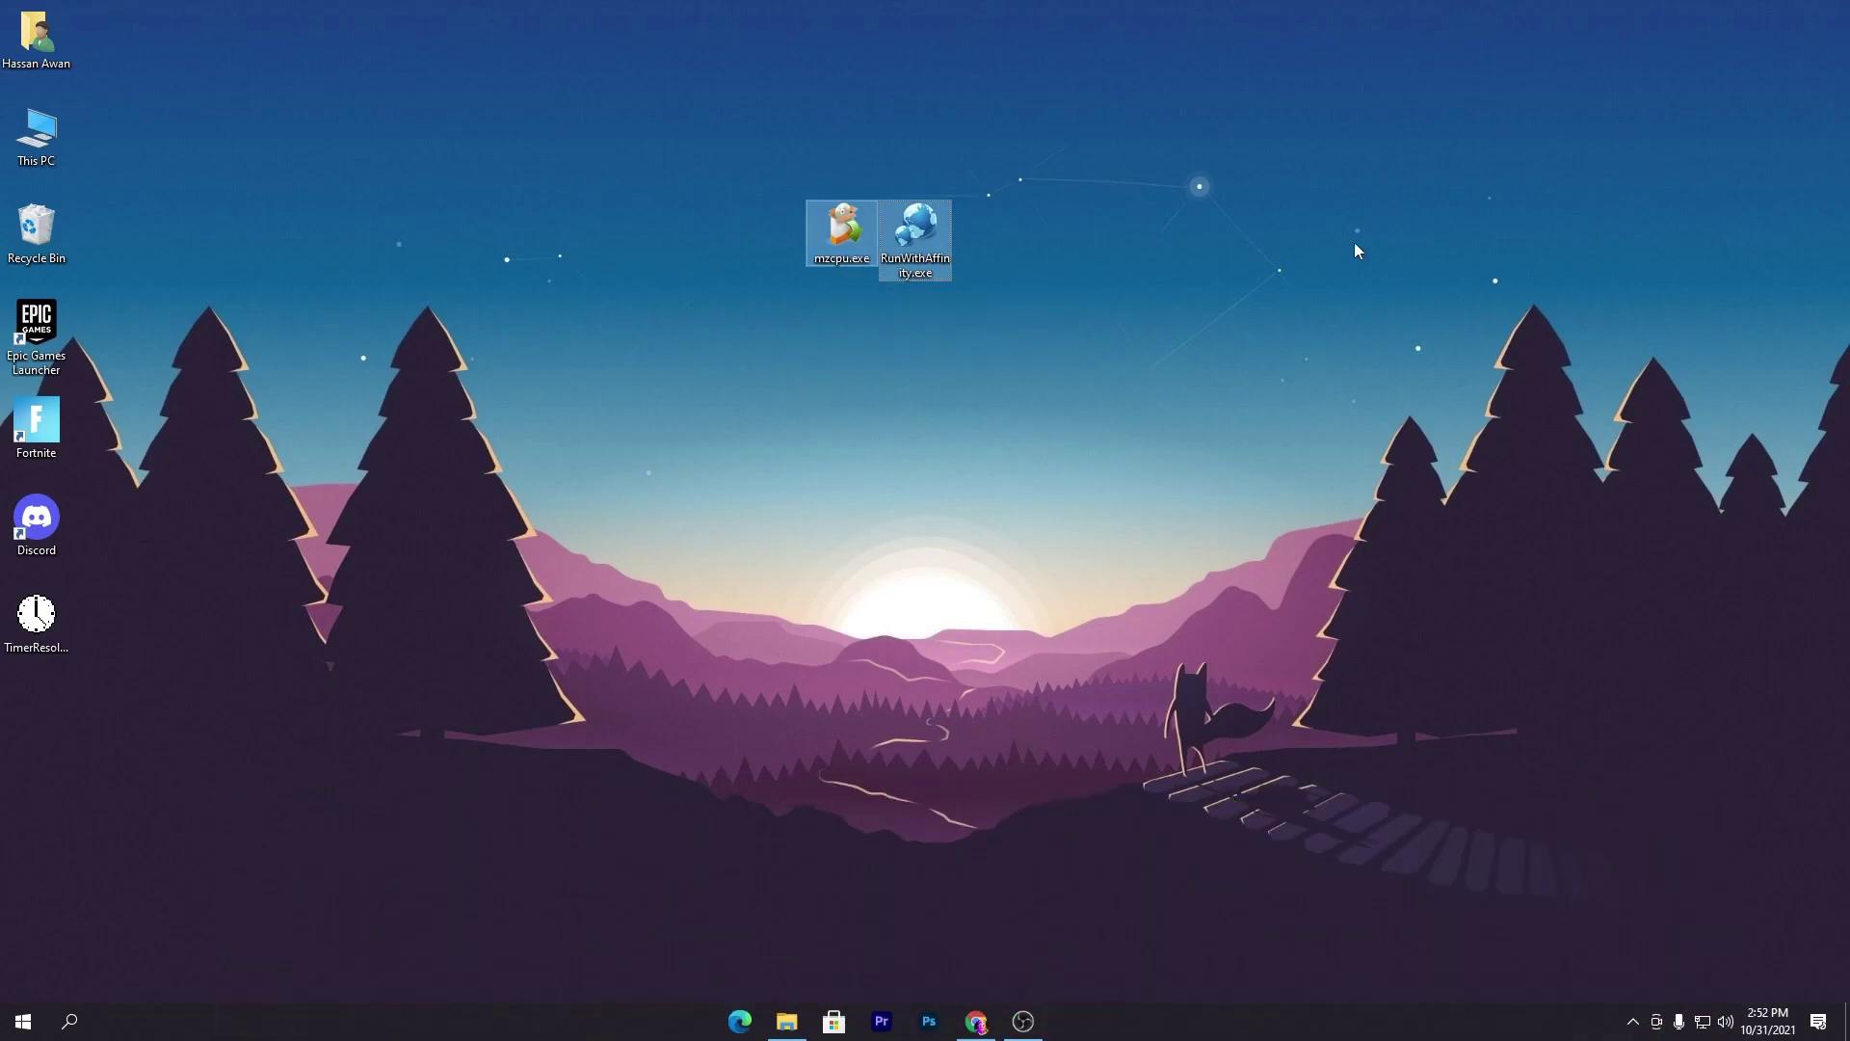
# - Launch the mzcpu.exe installer, approve the UAC prompt and choose English as the setup language
pyautogui.click(796, 350)
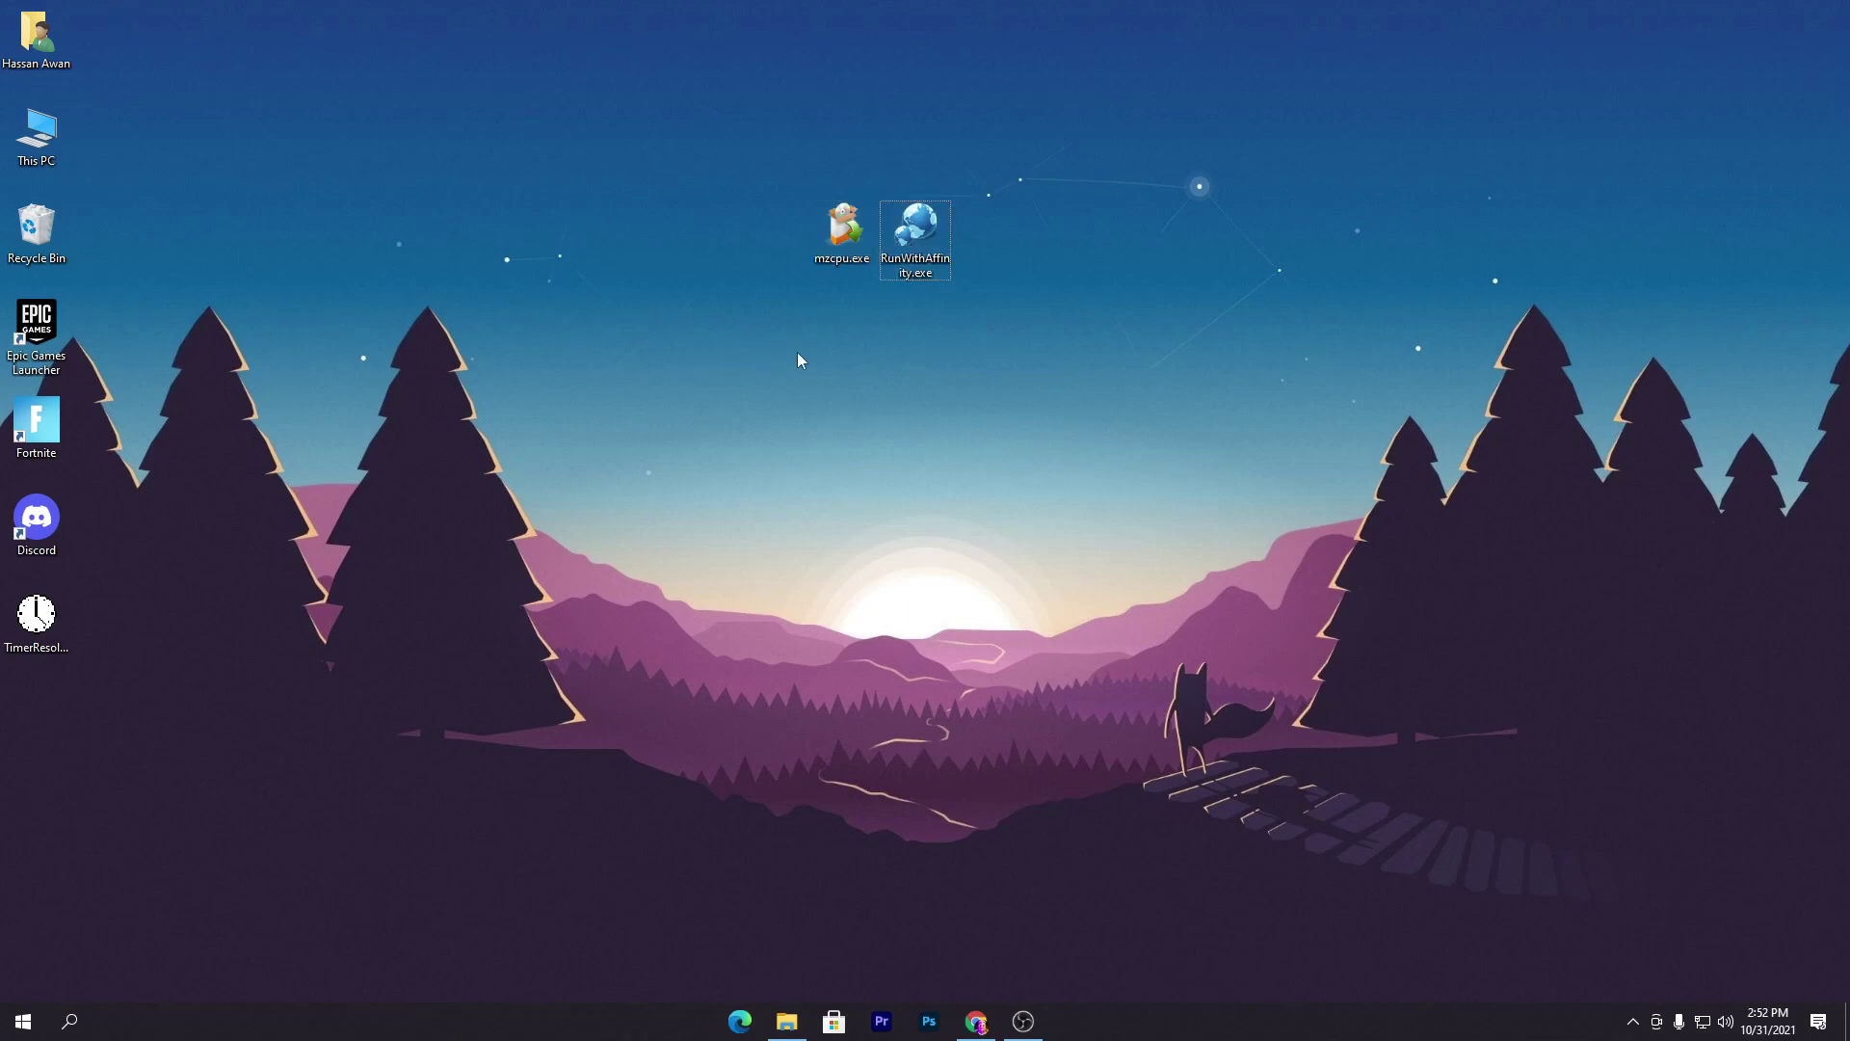
pyautogui.moveTo(837, 239)
pyautogui.click(875, 244)
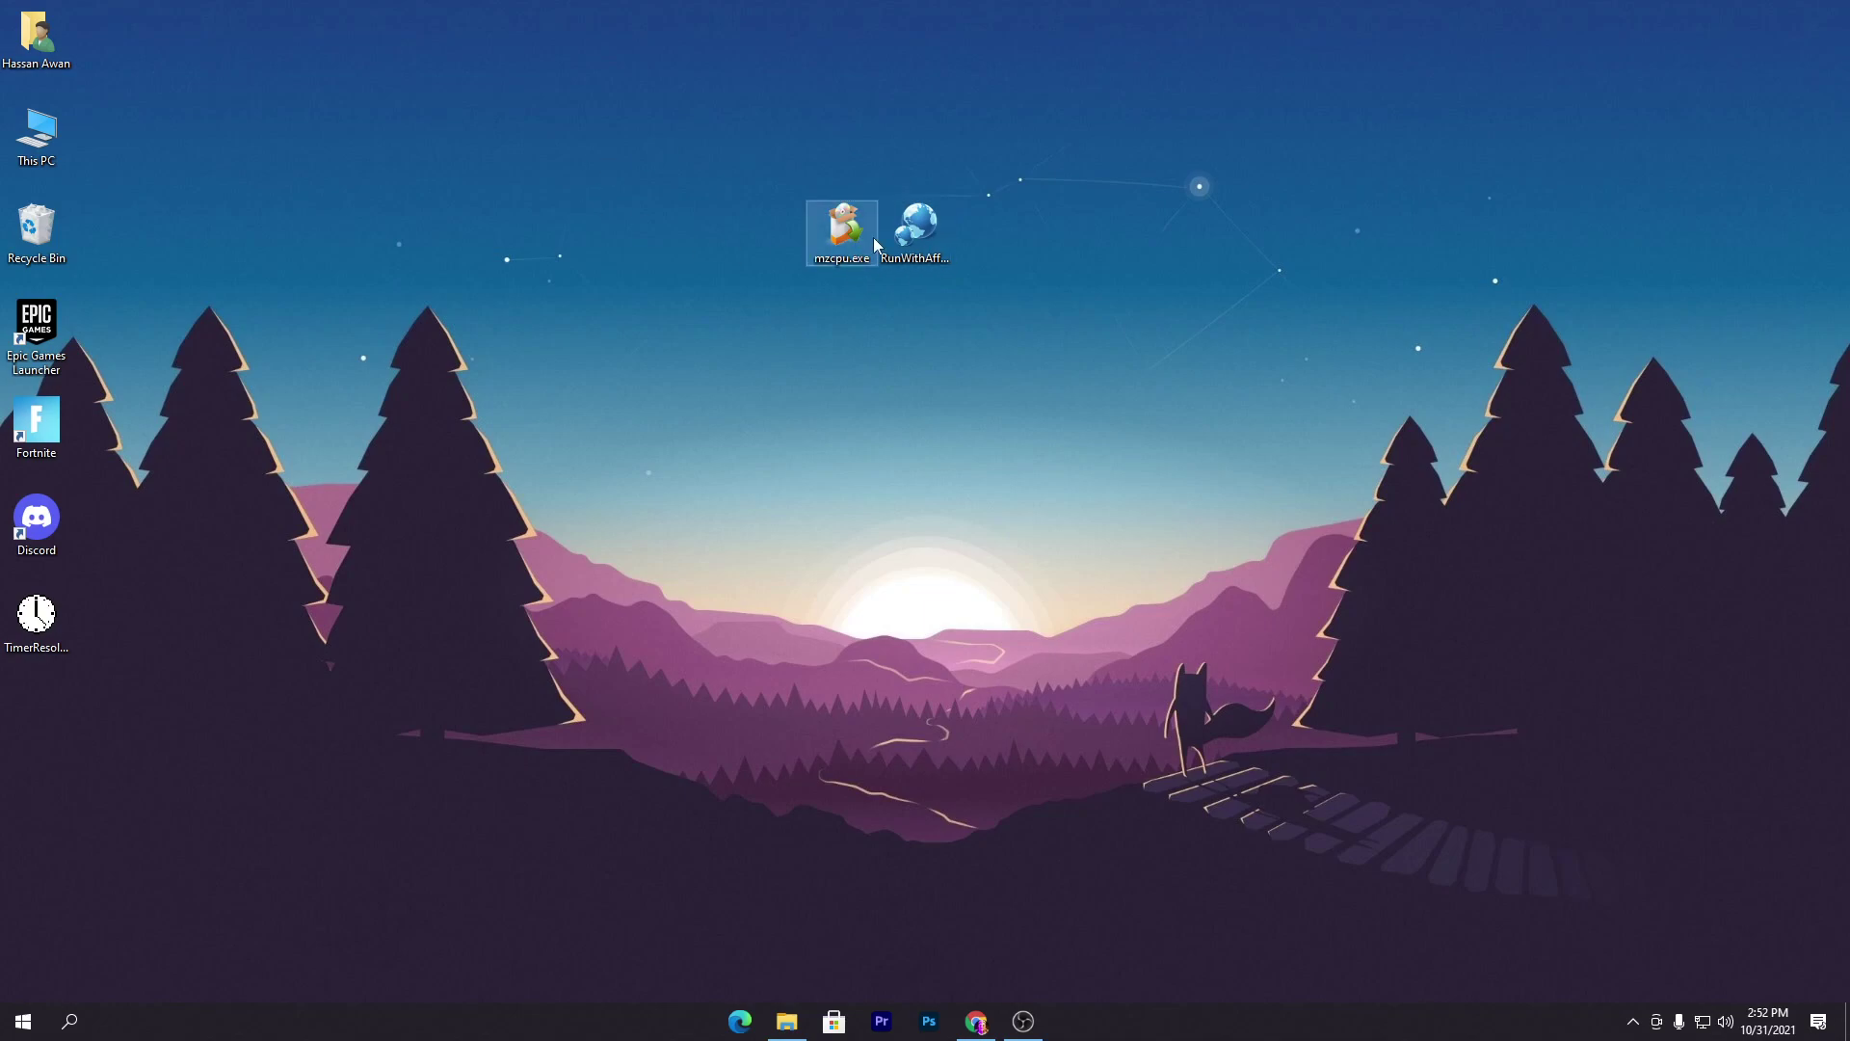
pyautogui.doubleClick(875, 244)
pyautogui.click(821, 648)
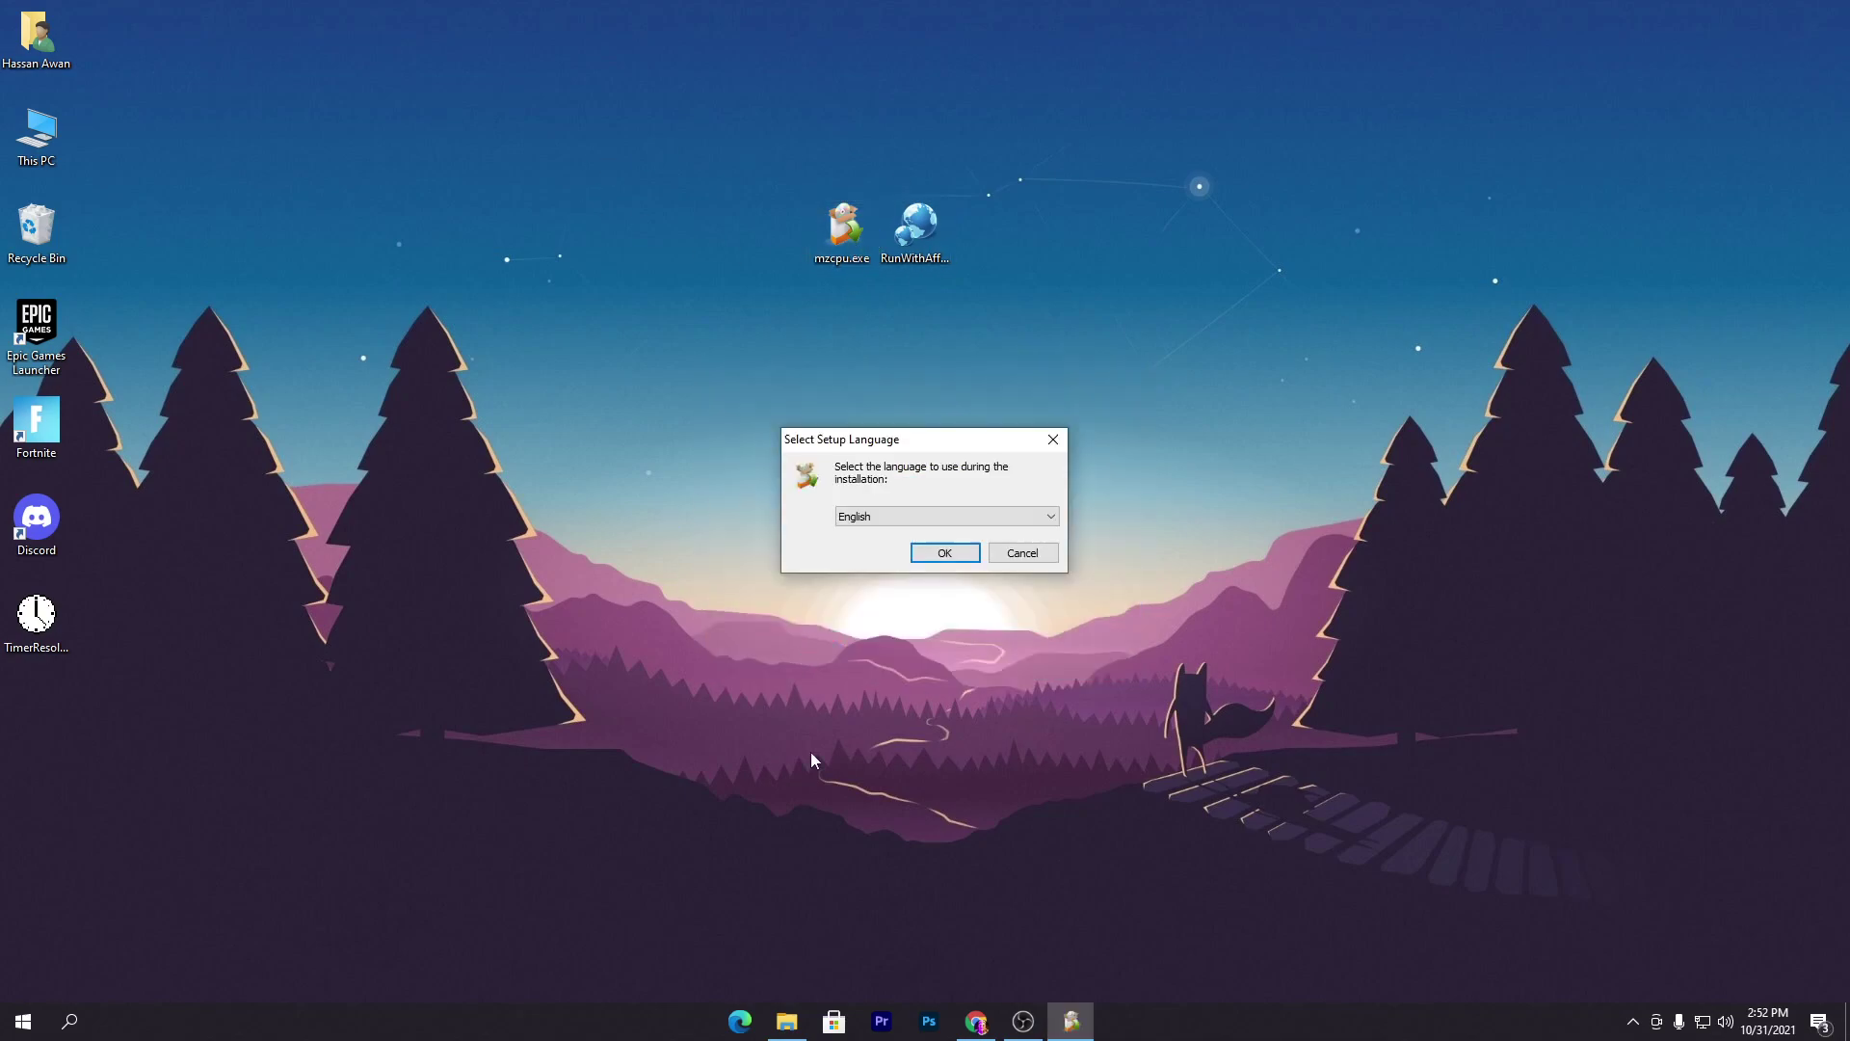
pyautogui.click(934, 559)
# - Go through the setup wizard, install Mz CPU Accelerator and launch it on finish
pyautogui.click(1033, 665)
pyautogui.click(1033, 665)
pyautogui.click(1034, 666)
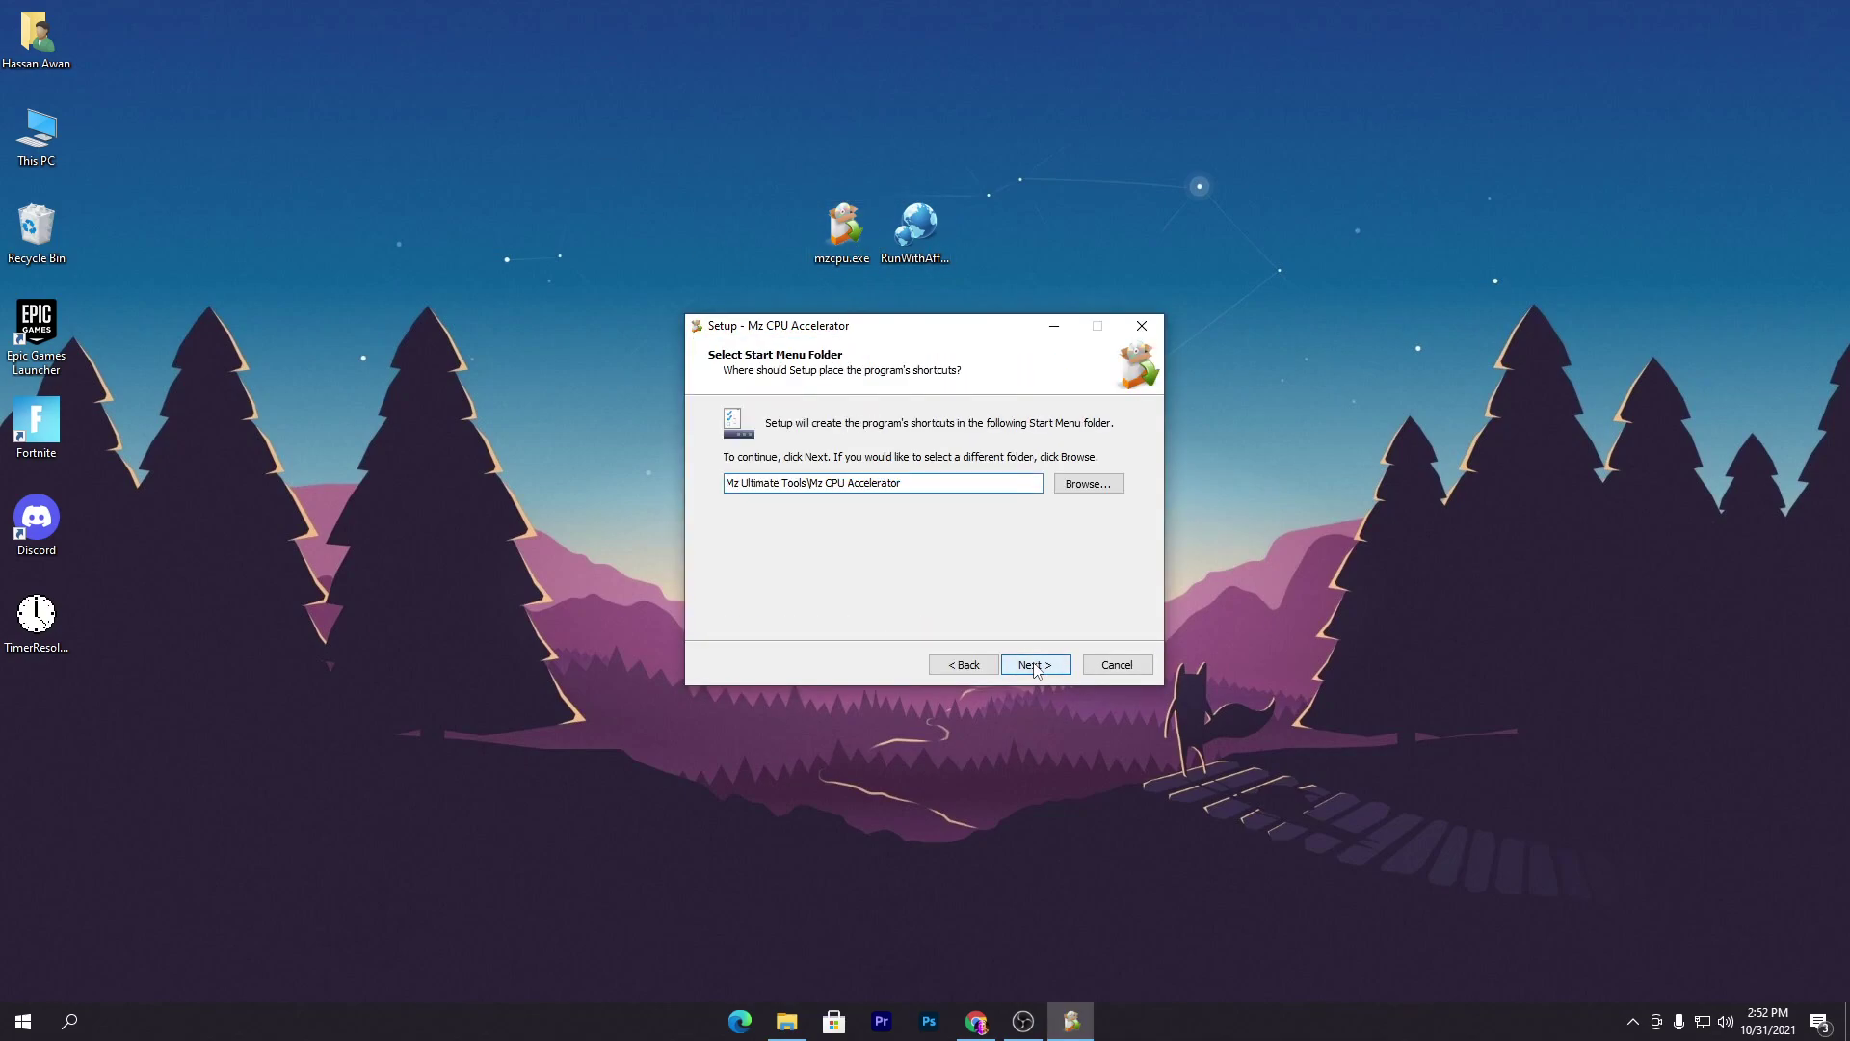
pyautogui.click(1033, 665)
pyautogui.click(1034, 665)
pyautogui.click(1035, 665)
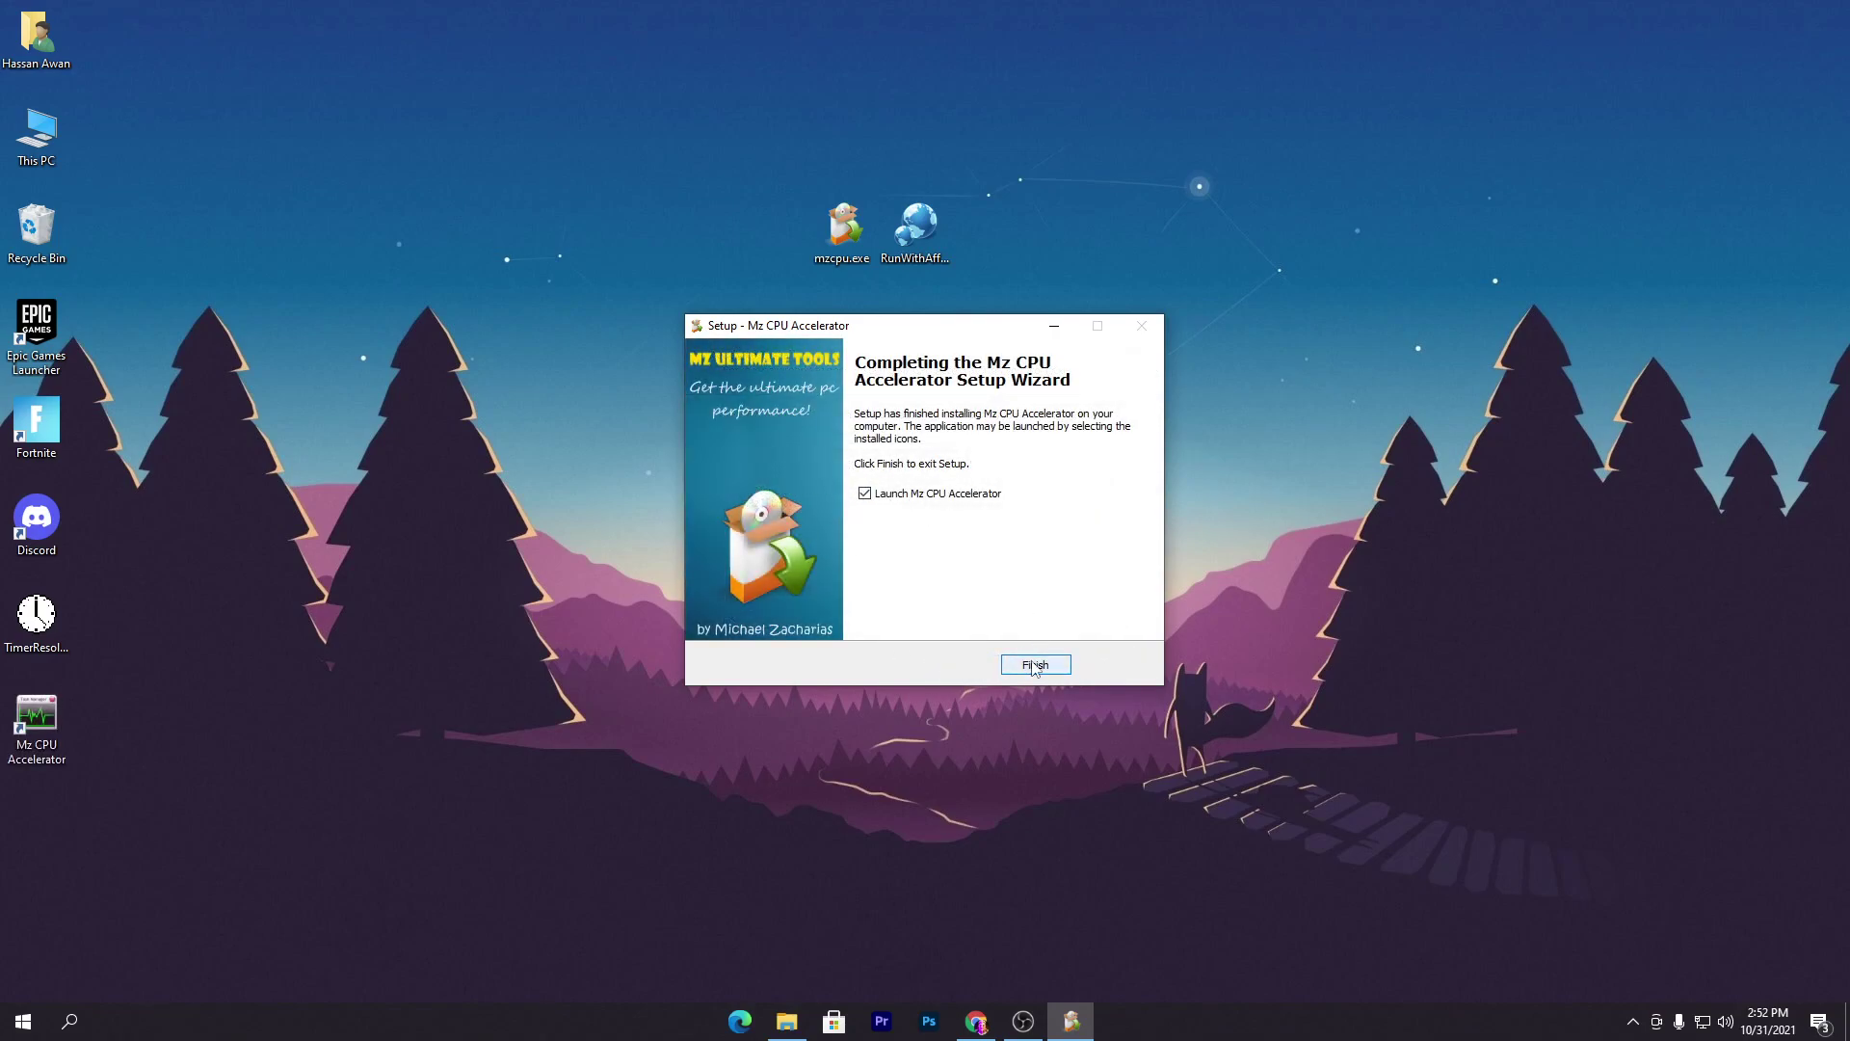
pyautogui.click(1033, 665)
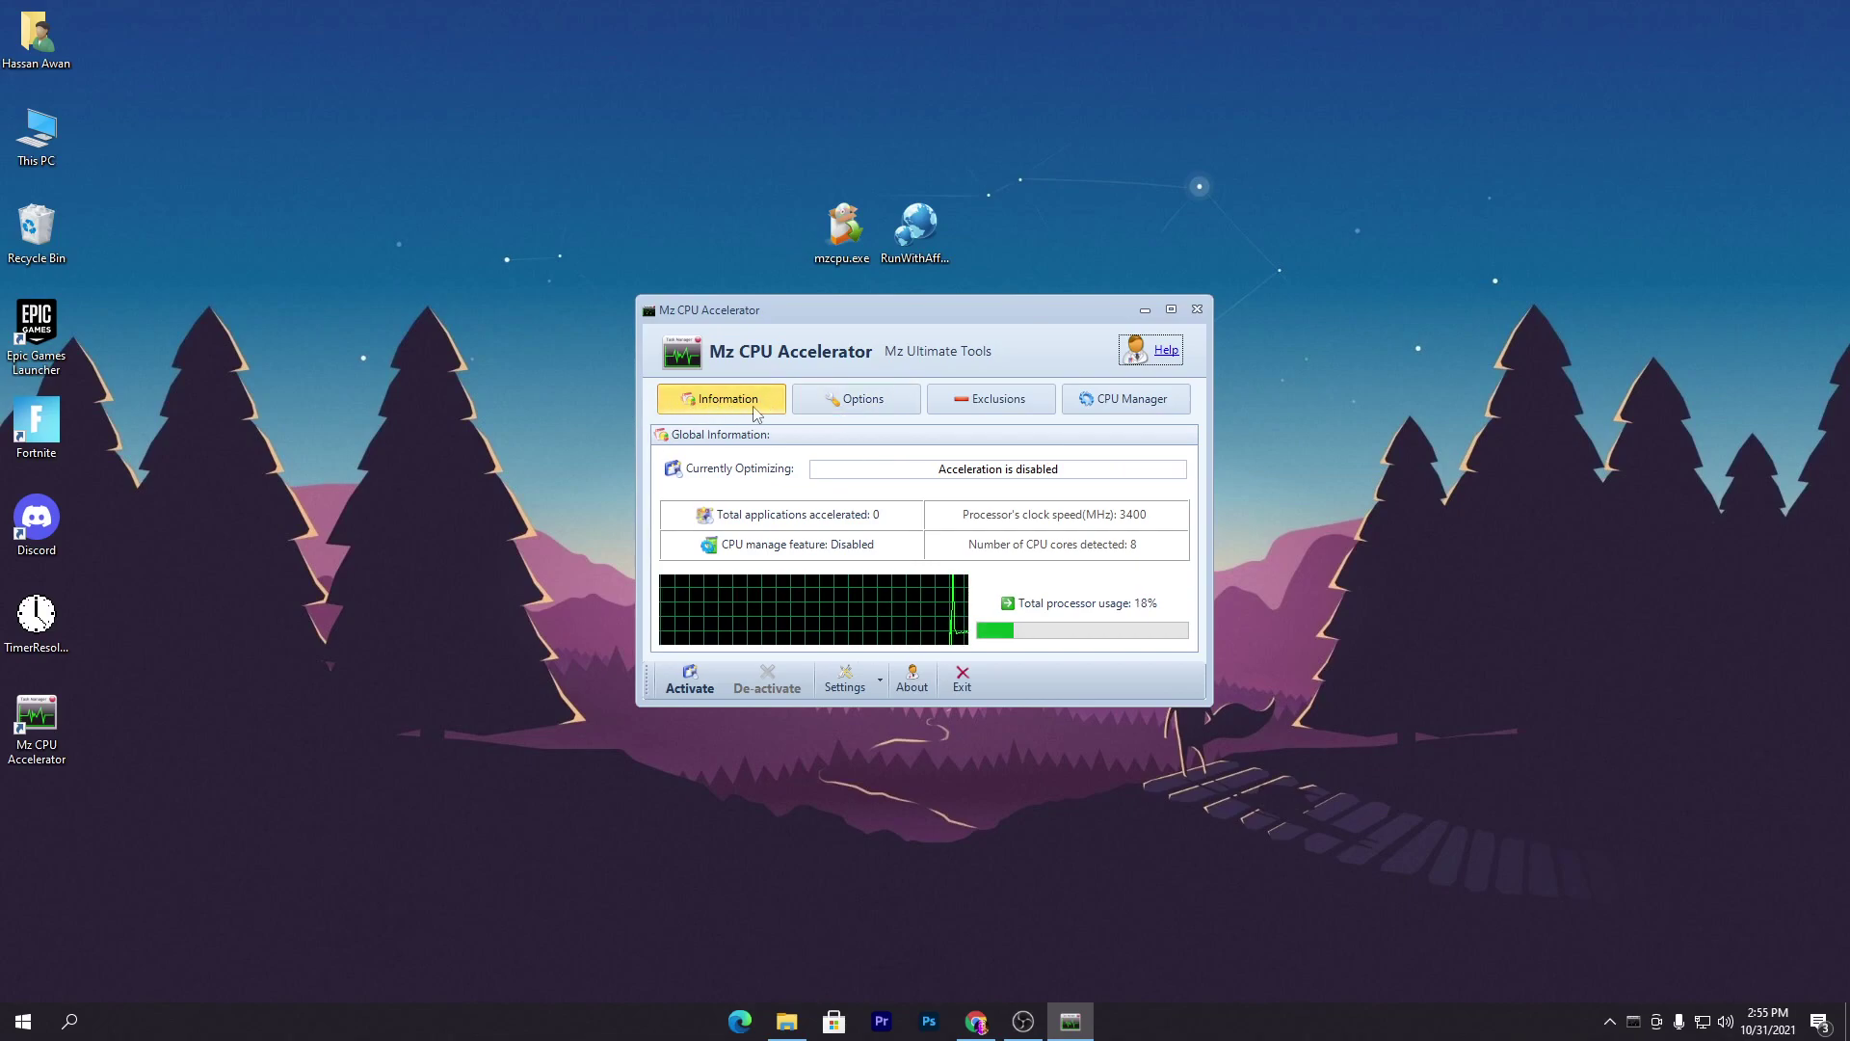
pyautogui.hotkey('ctrl', 'Tab')
pyautogui.click(1012, 412)
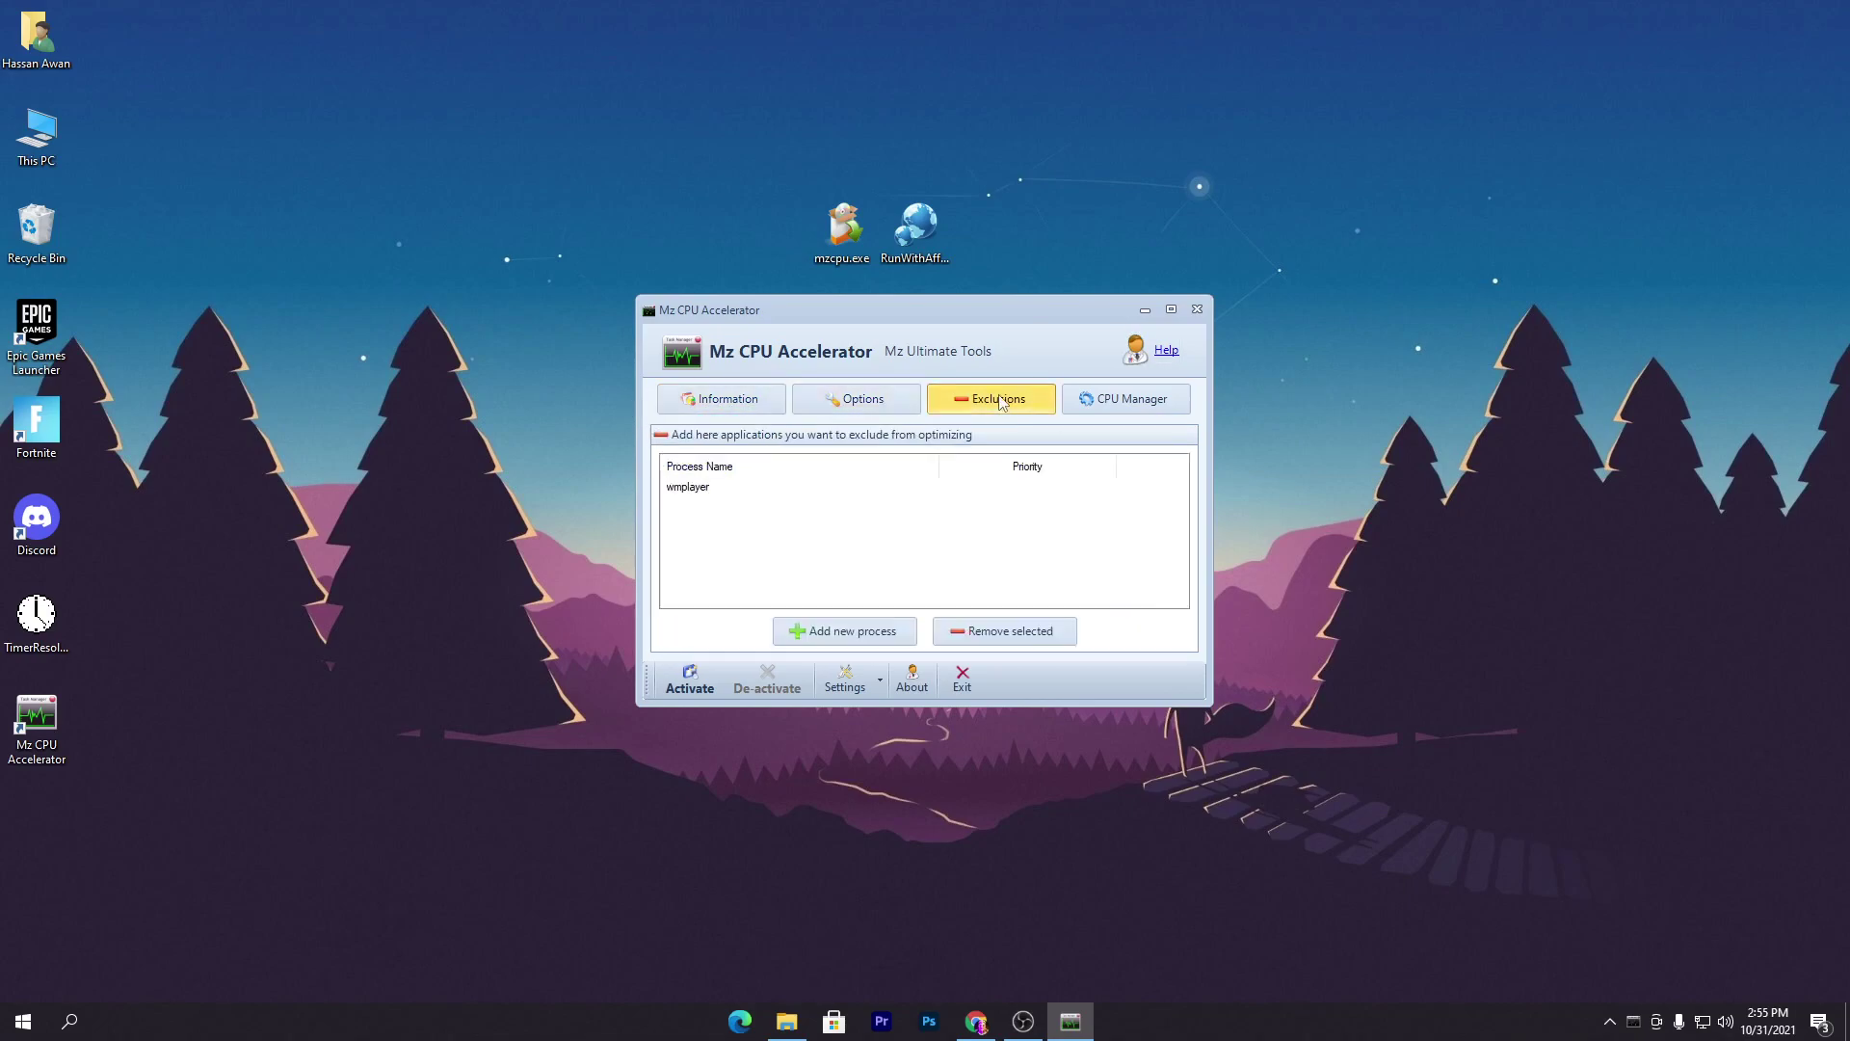
pyautogui.click(1137, 412)
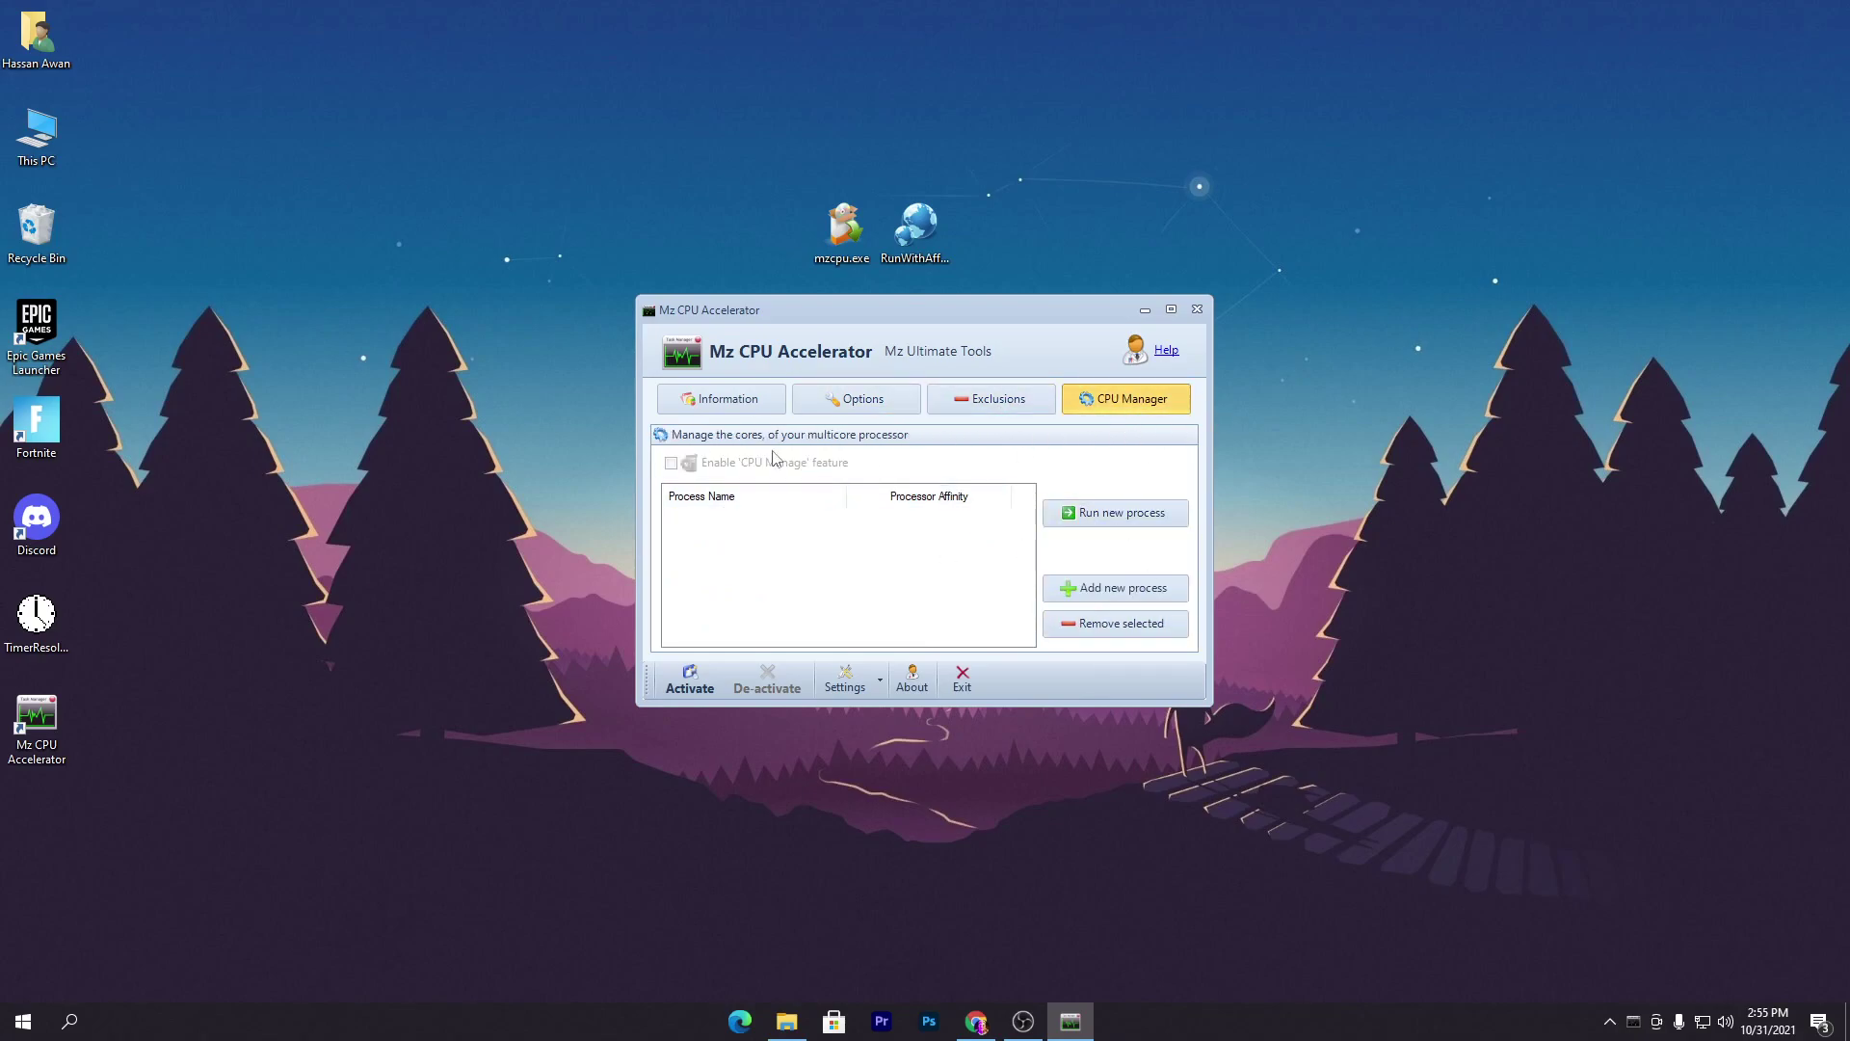
pyautogui.click(669, 408)
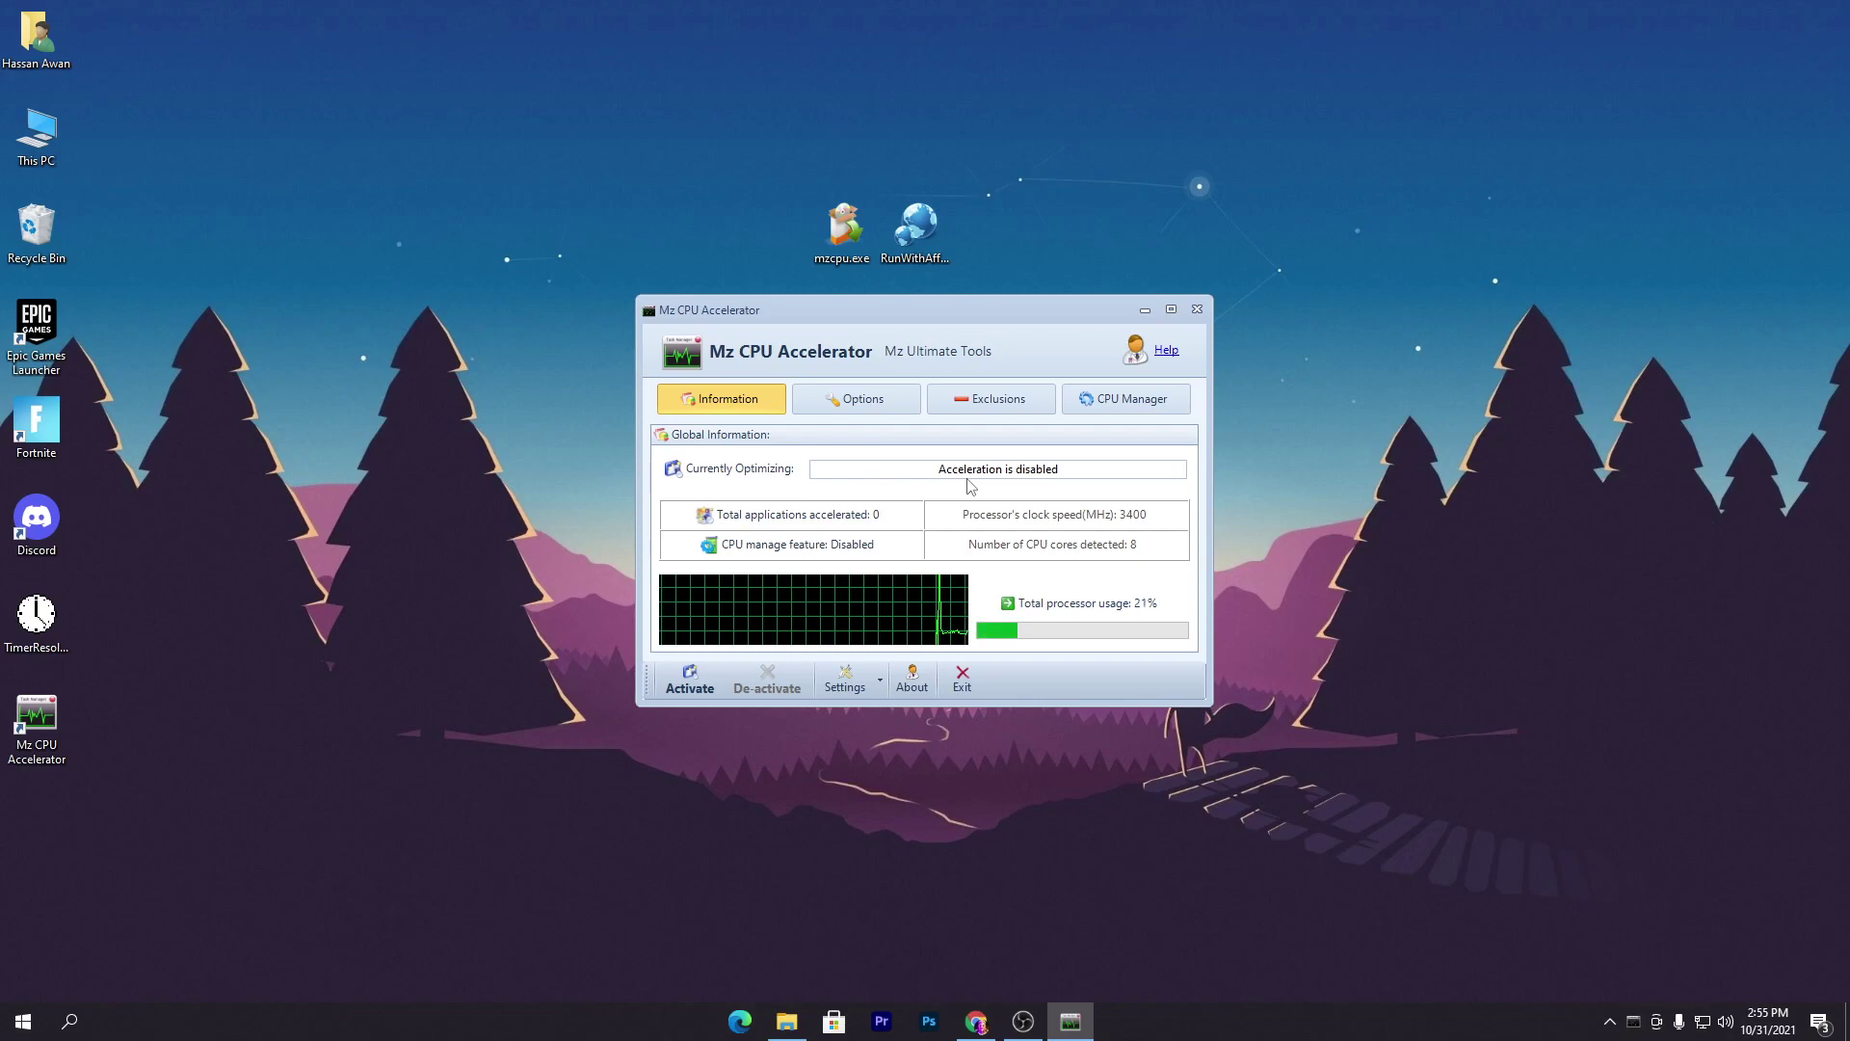
# - Activate CPU acceleration in Mz CPU Accelerator and close its window
pyautogui.click(689, 685)
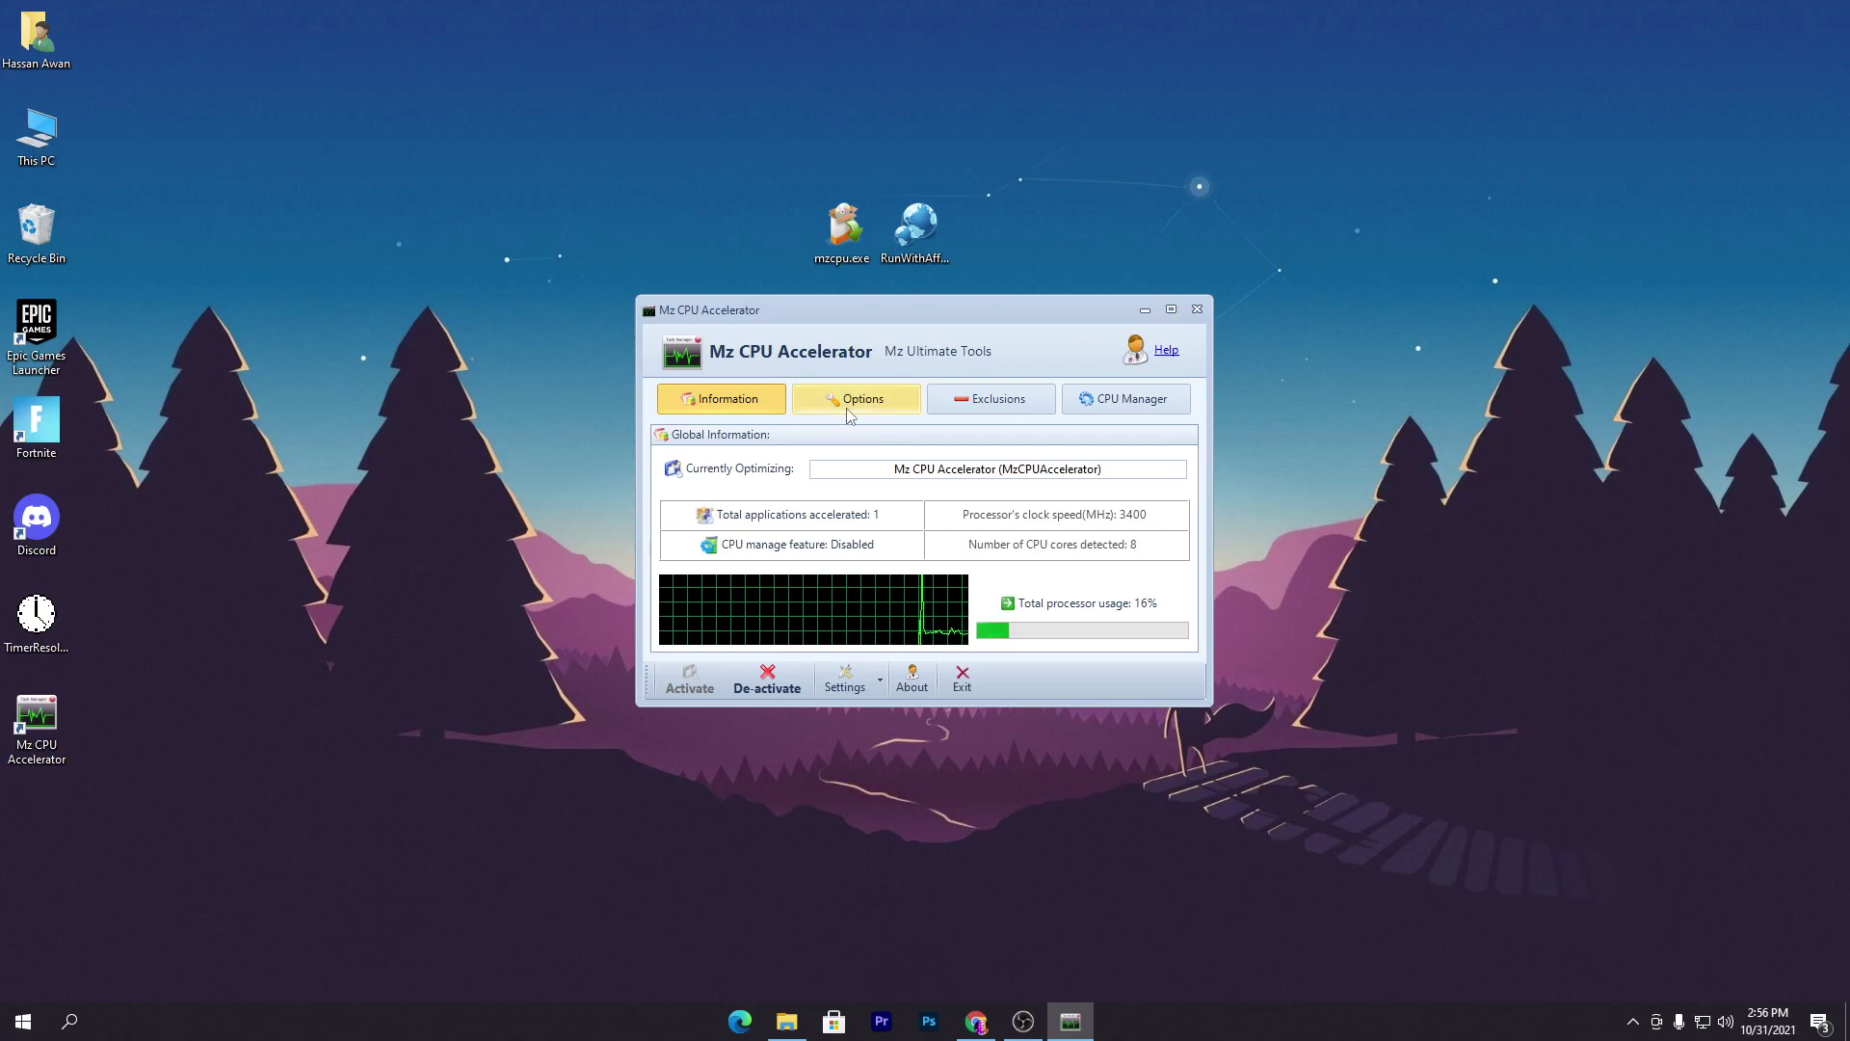
pyautogui.click(851, 412)
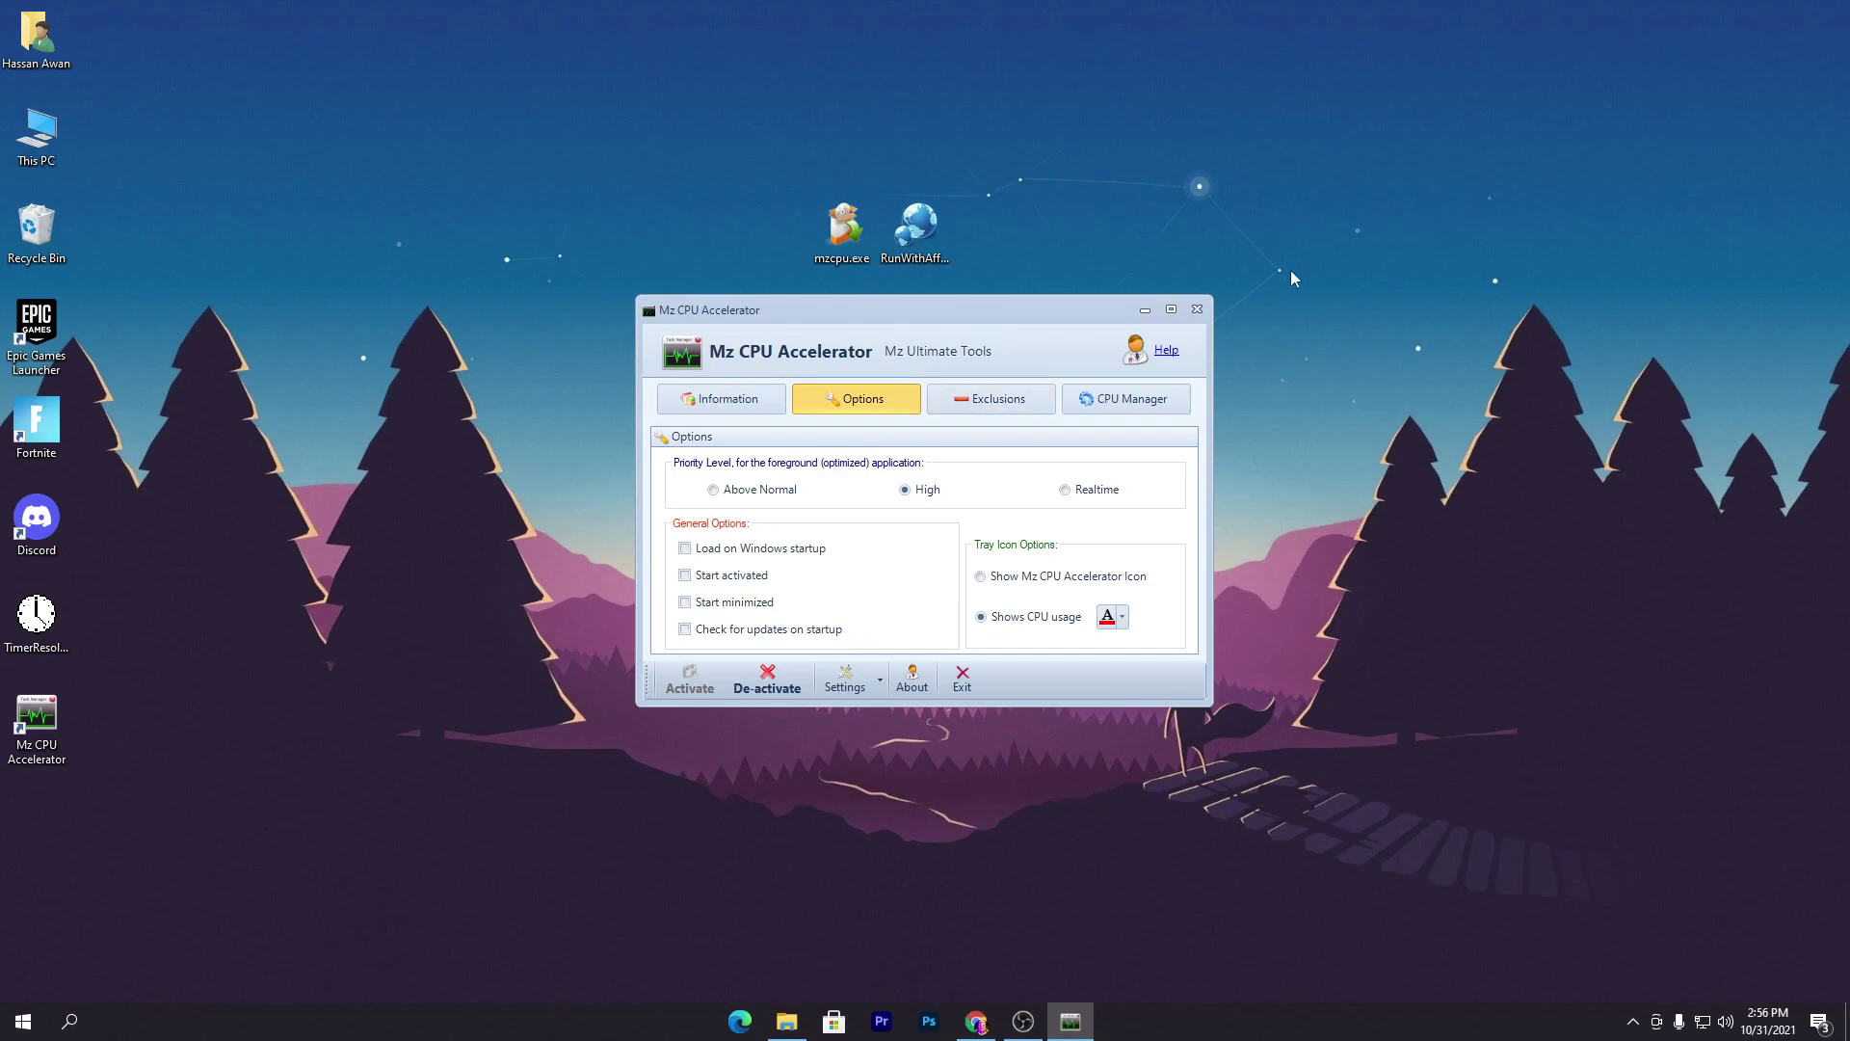
pyautogui.click(1145, 309)
pyautogui.click(1070, 1022)
pyautogui.click(1193, 309)
# - Reopen Mz CPU Accelerator from the tray, enable Load on Windows startup, and close it
pyautogui.click(1633, 1022)
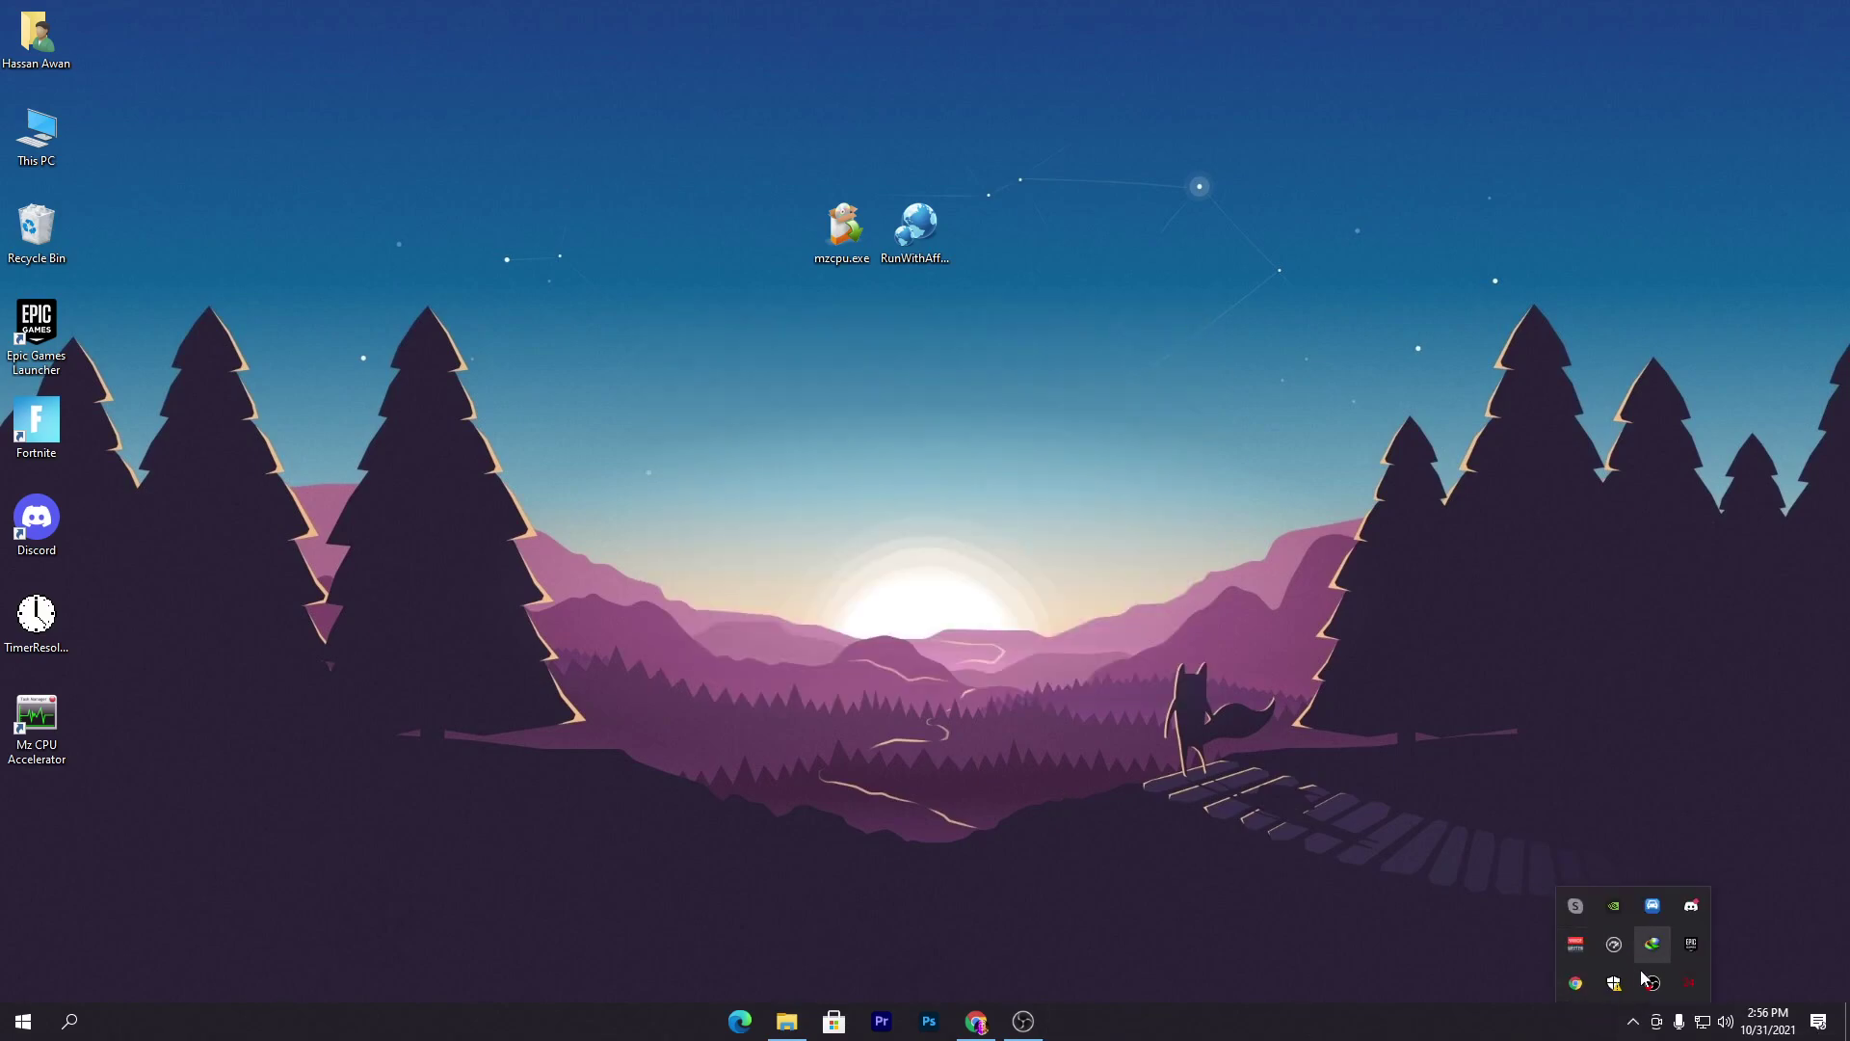
pyautogui.doubleClick(1698, 982)
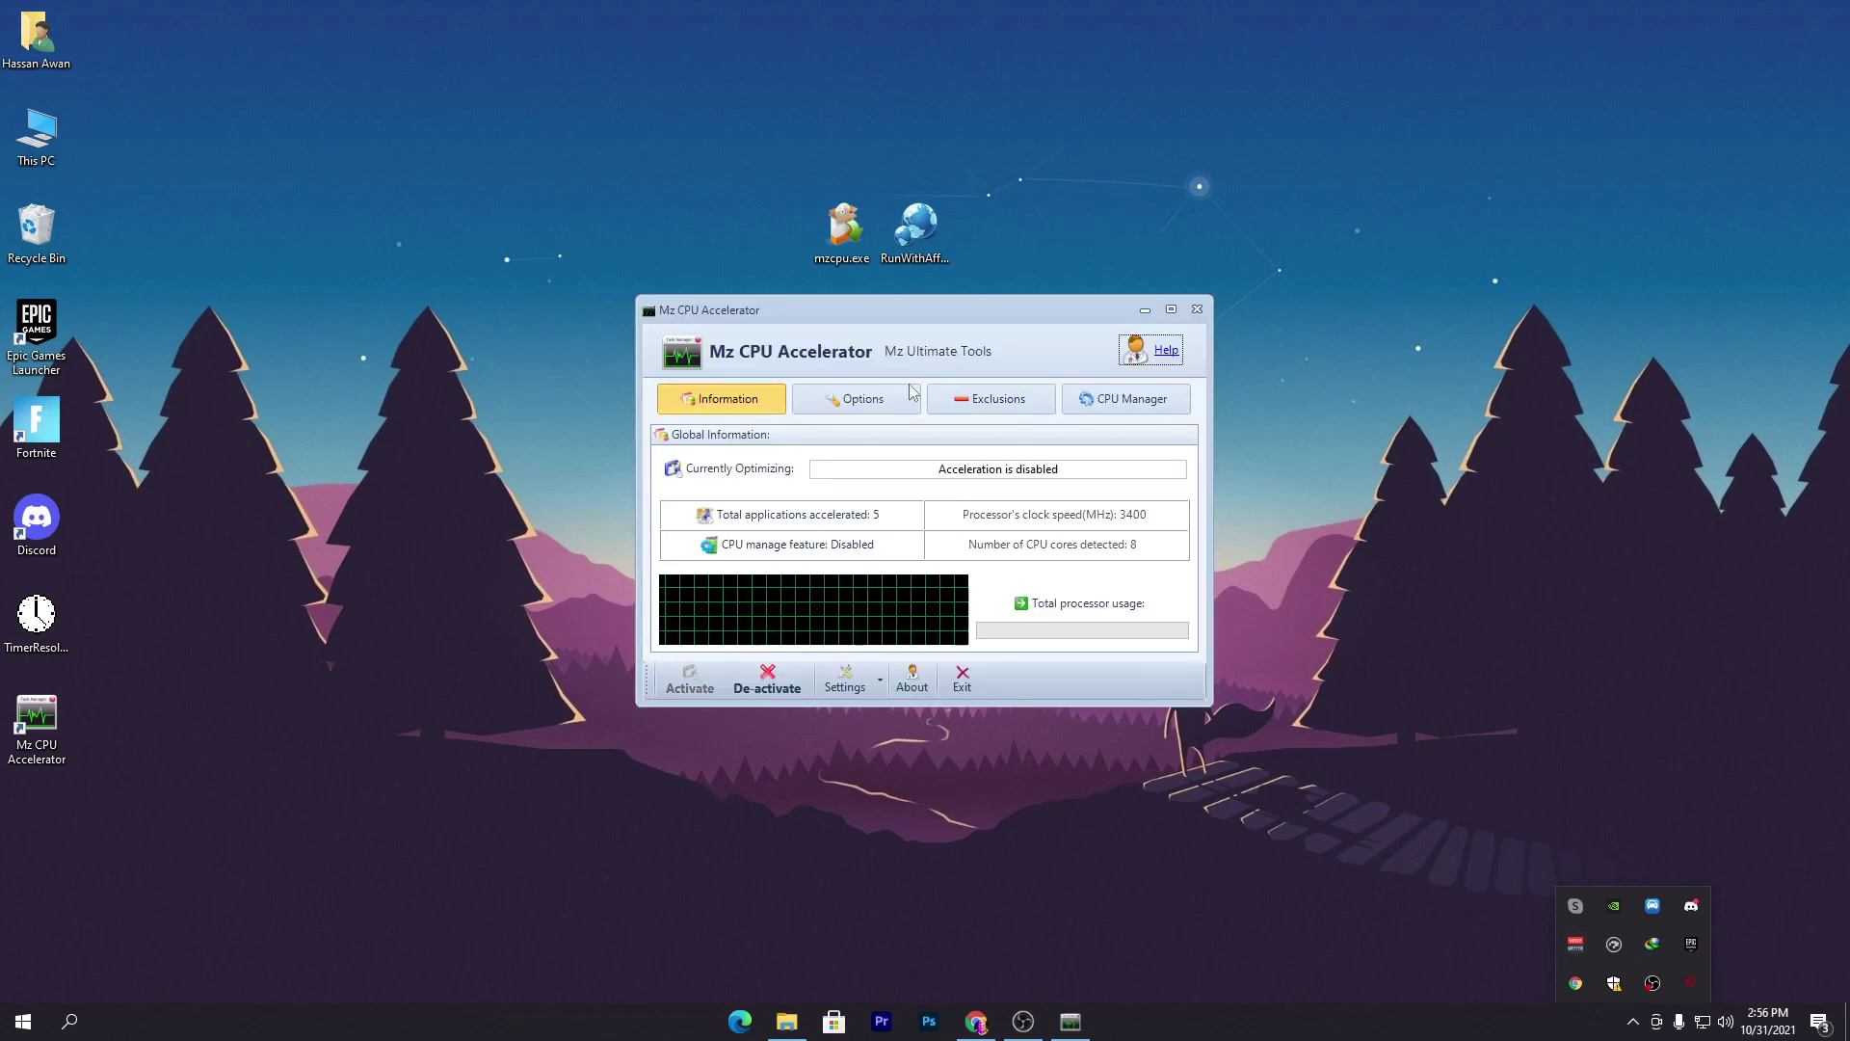
pyautogui.click(854, 399)
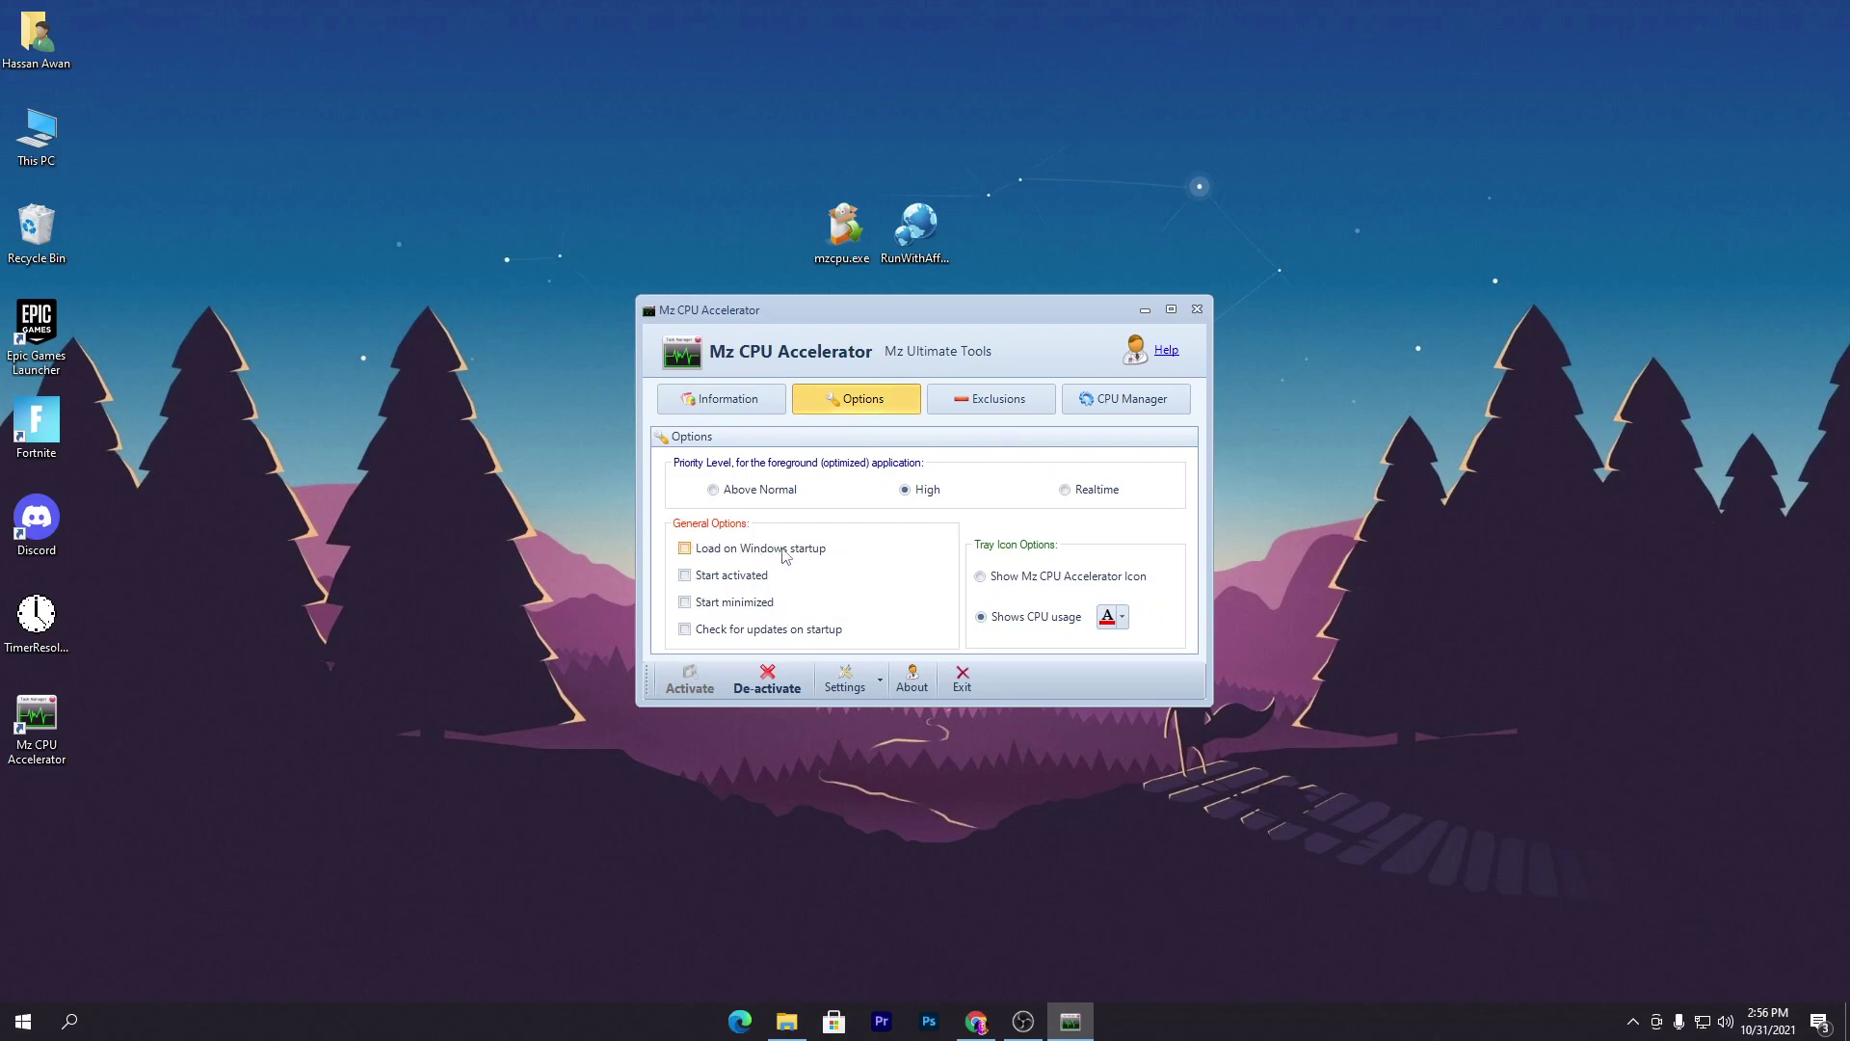
pyautogui.click(685, 548)
pyautogui.click(1197, 309)
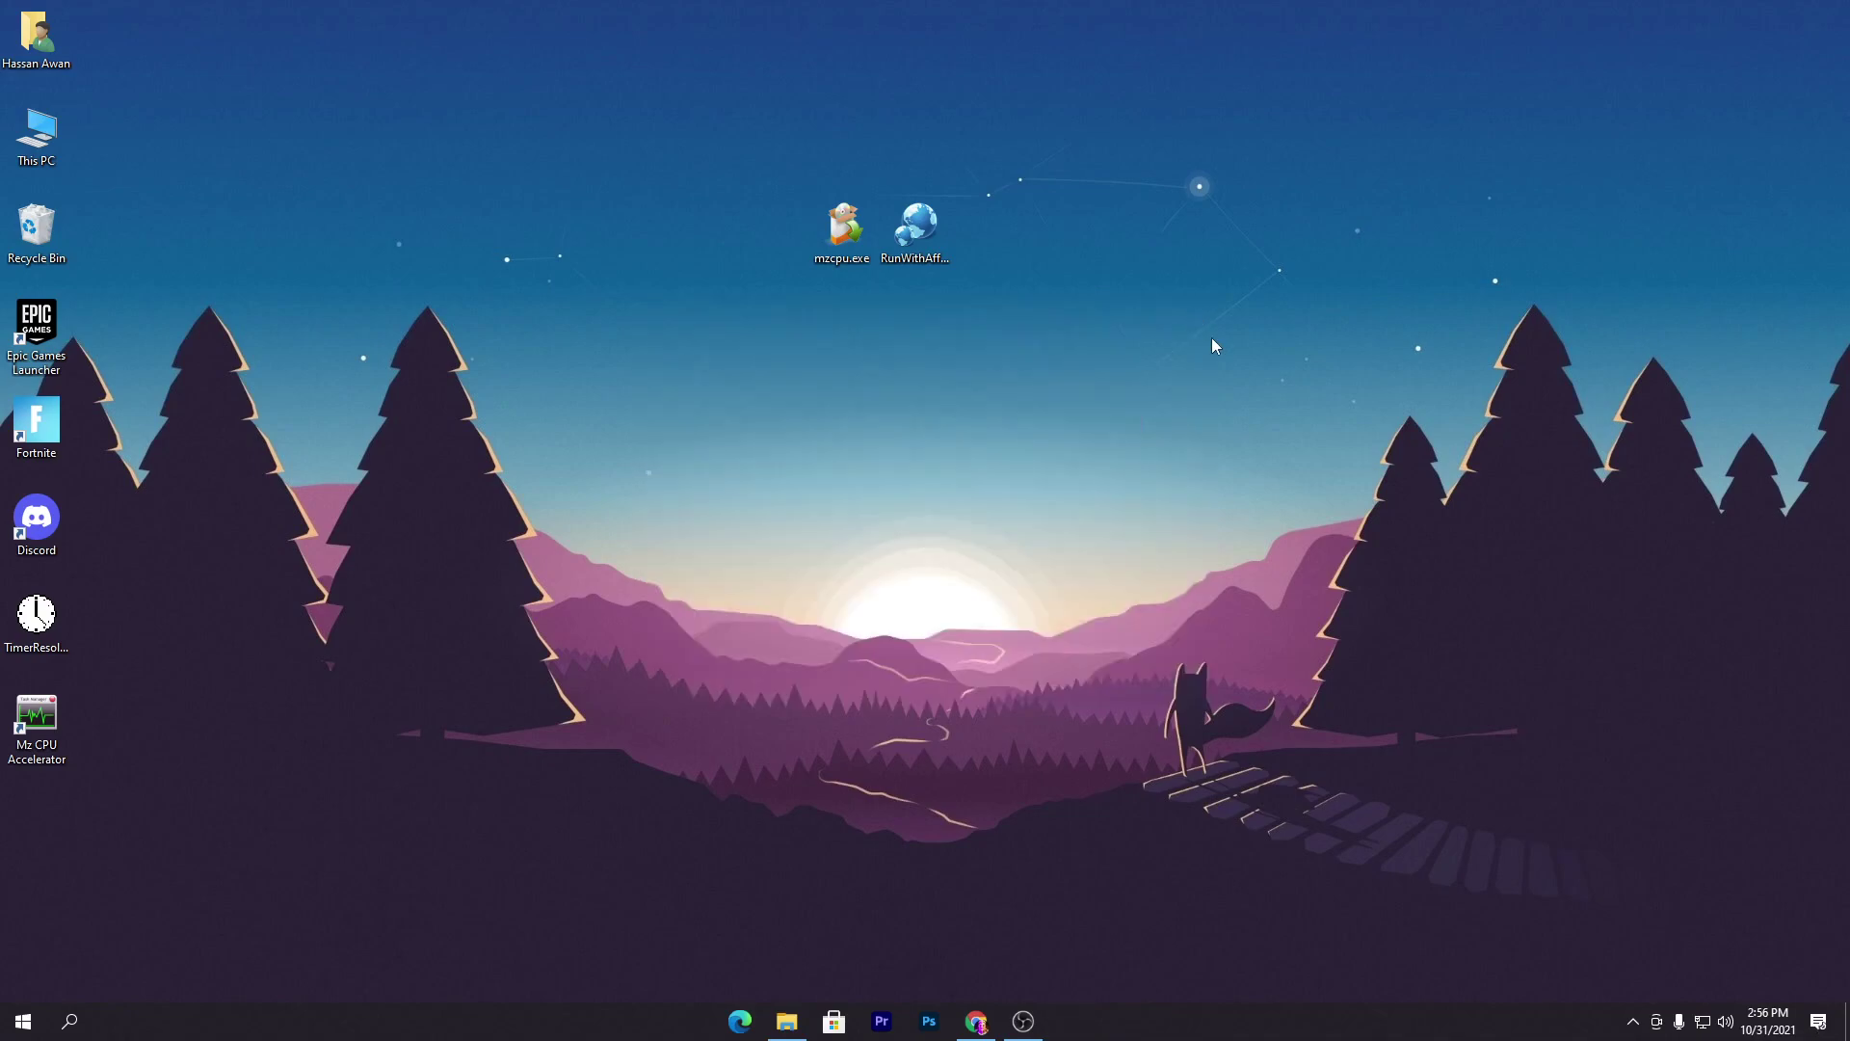
# - Nudge the RunWithAffinity.exe desktop icon rightward, away from mzcpu.exe
pyautogui.click(1632, 1021)
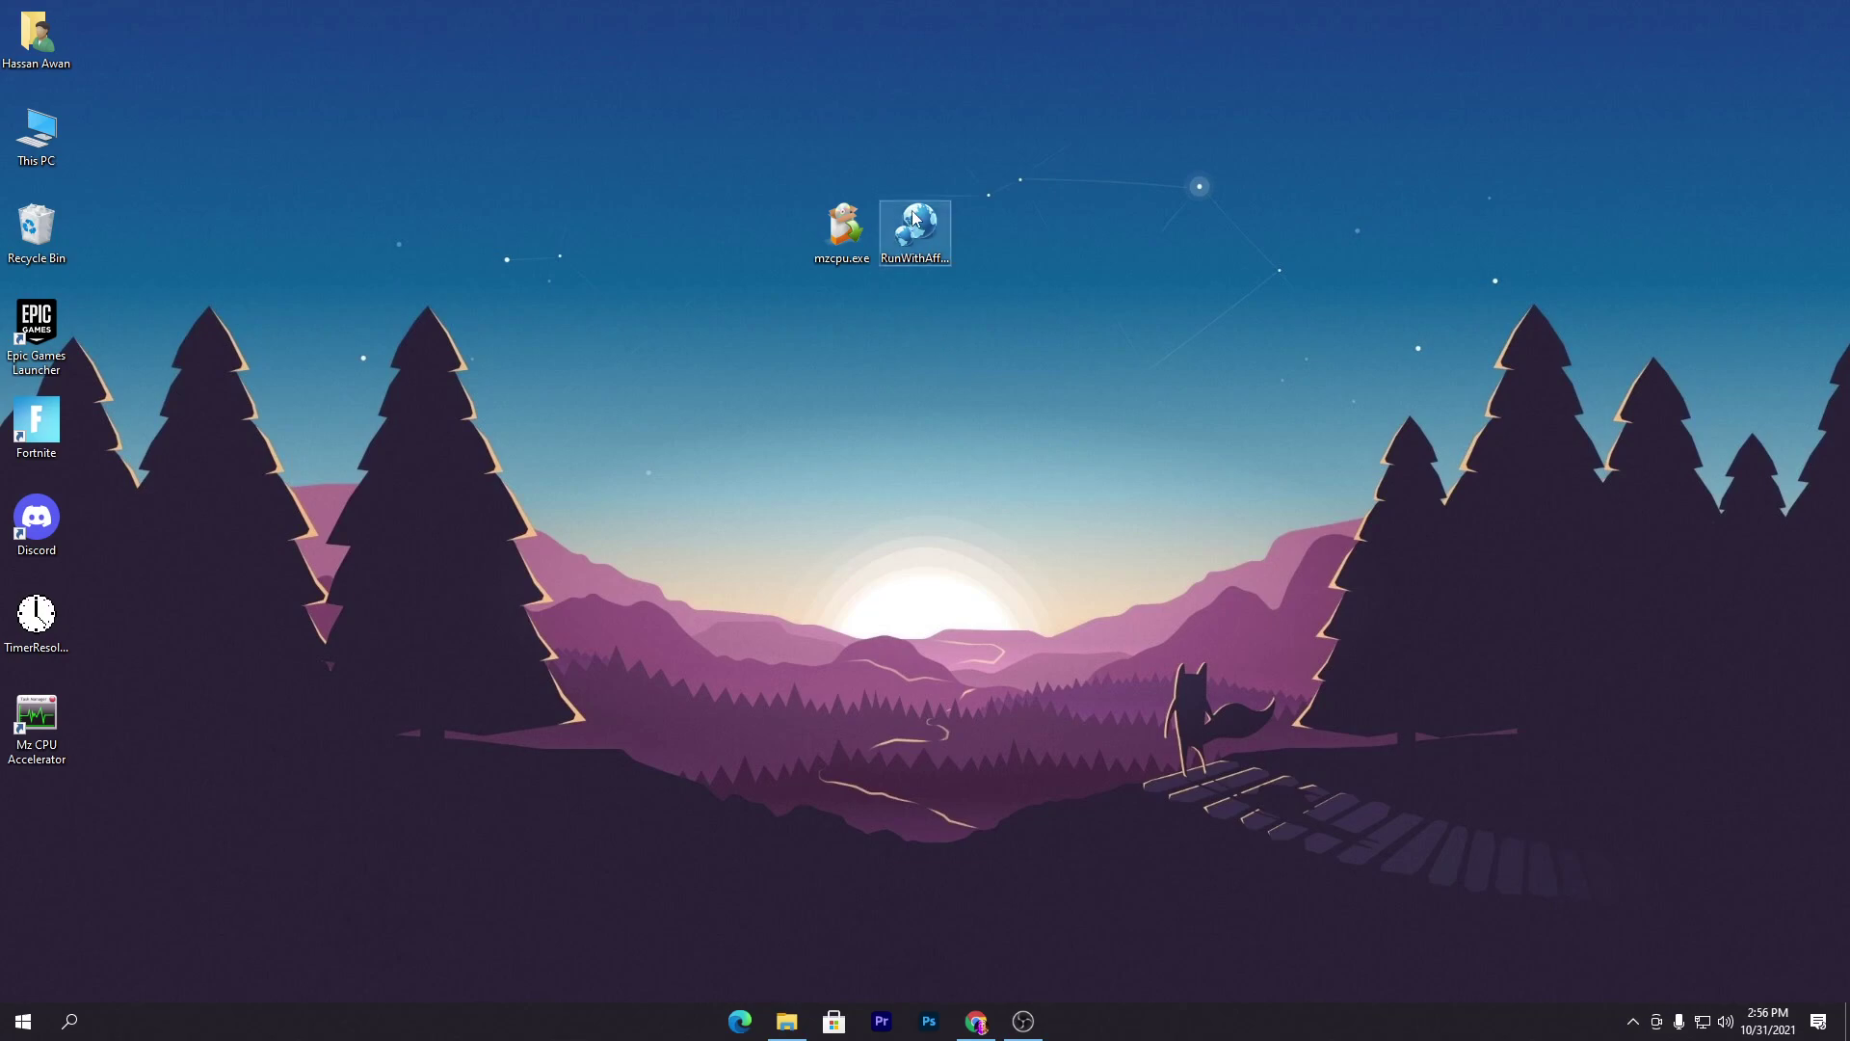
pyautogui.moveTo(916, 224); pyautogui.dragTo(987, 228)
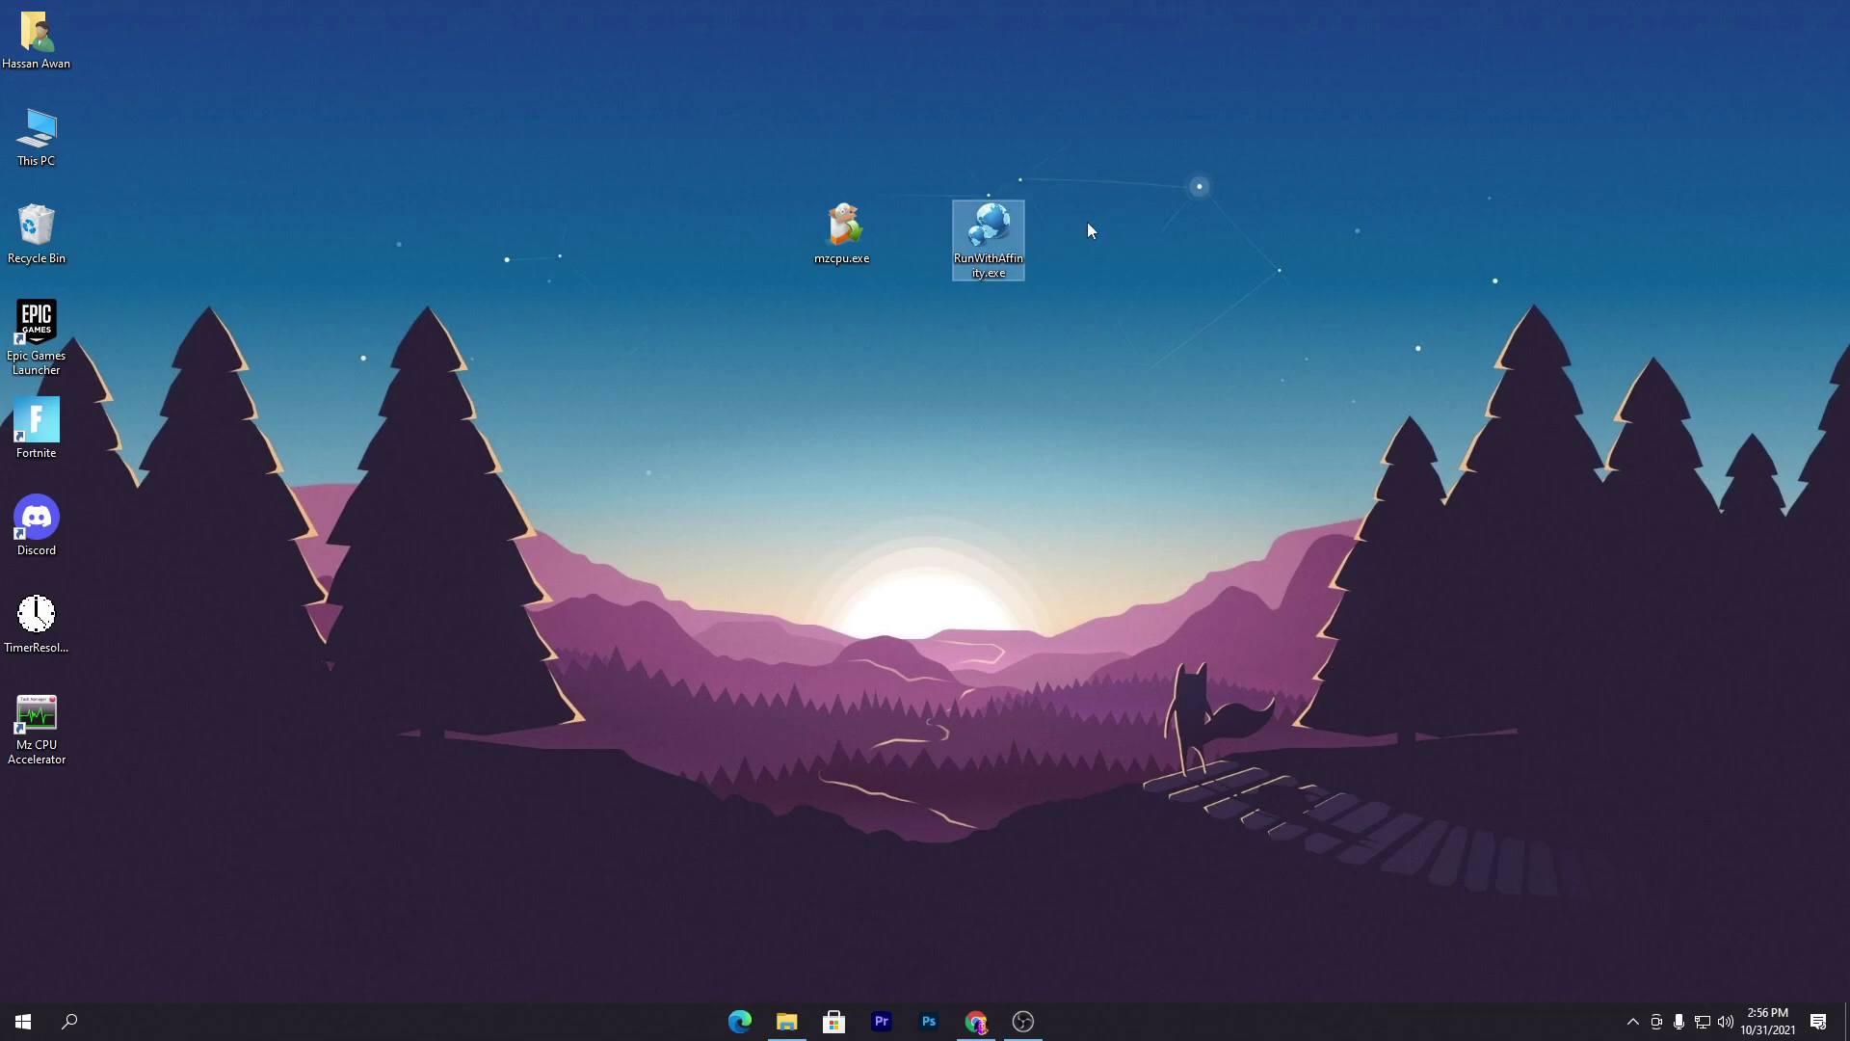
# - Start RunWithAffinity, glance at its Information tab, then return to Affinity and browse for a program
pyautogui.doubleClick(997, 226)
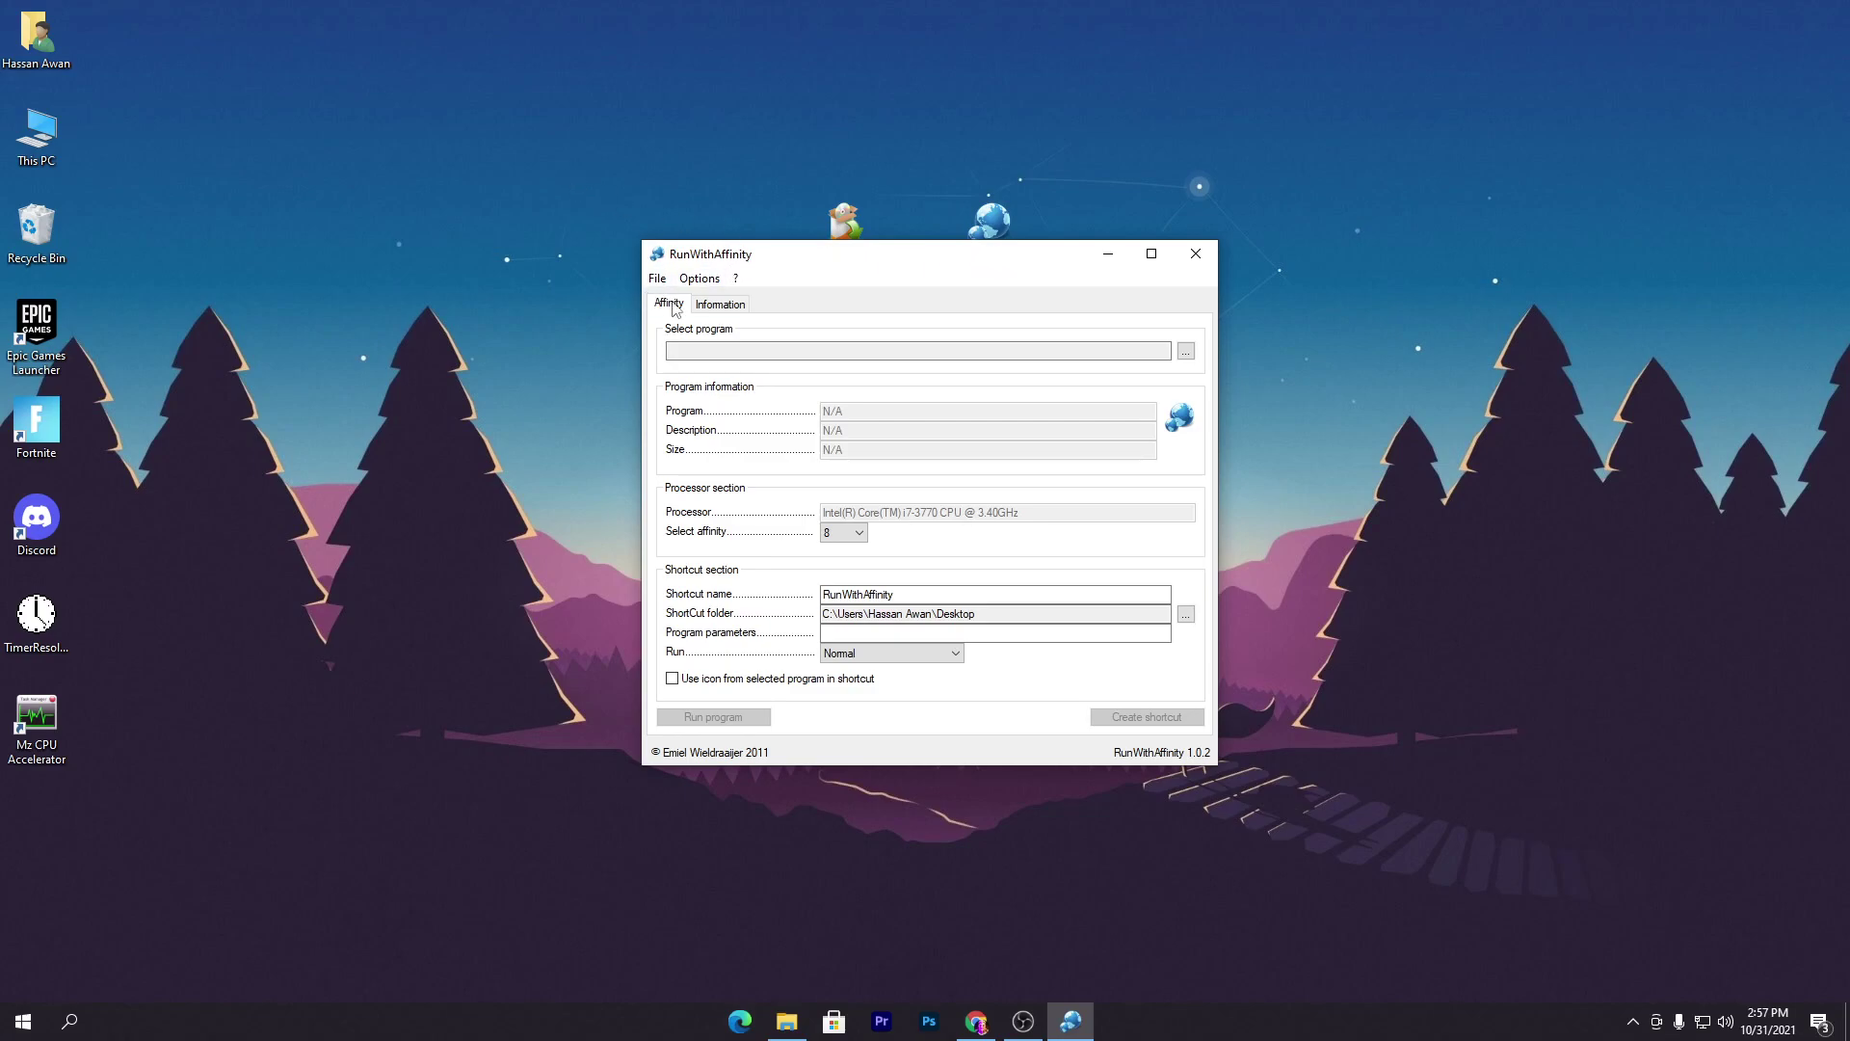
pyautogui.click(732, 310)
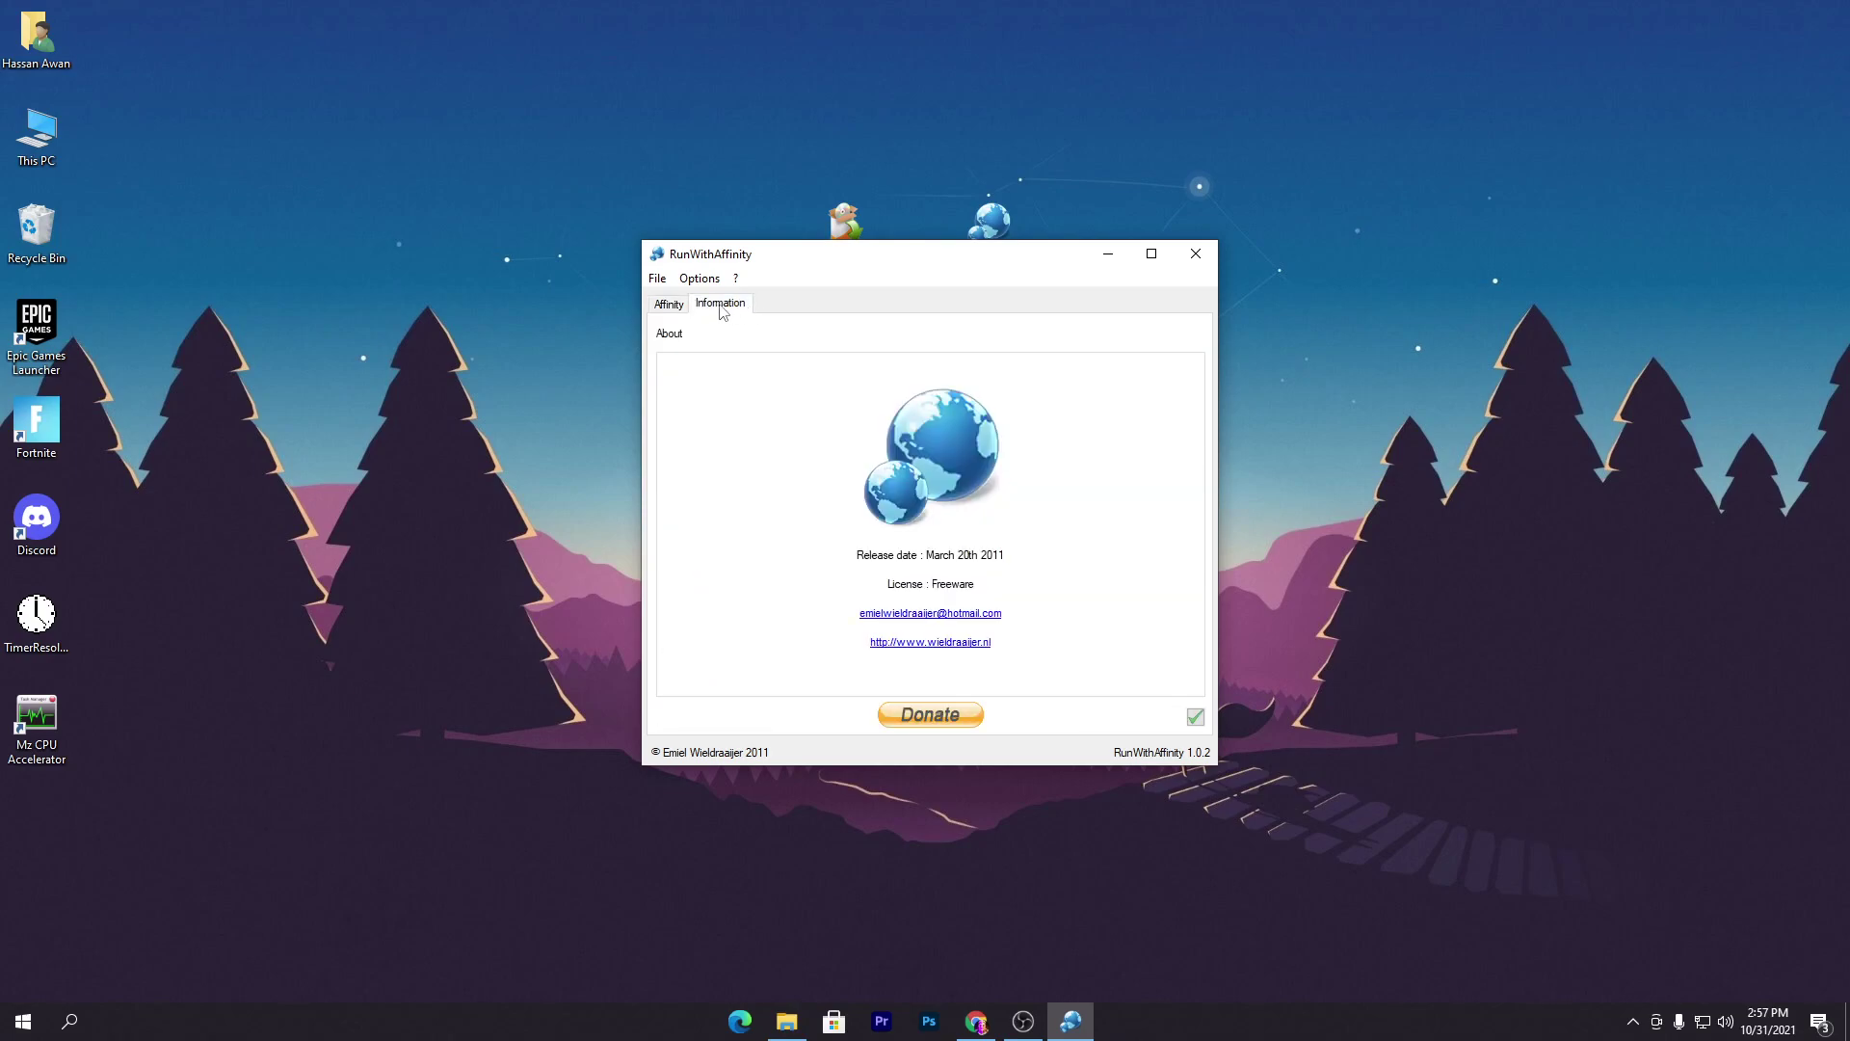
pyautogui.click(668, 304)
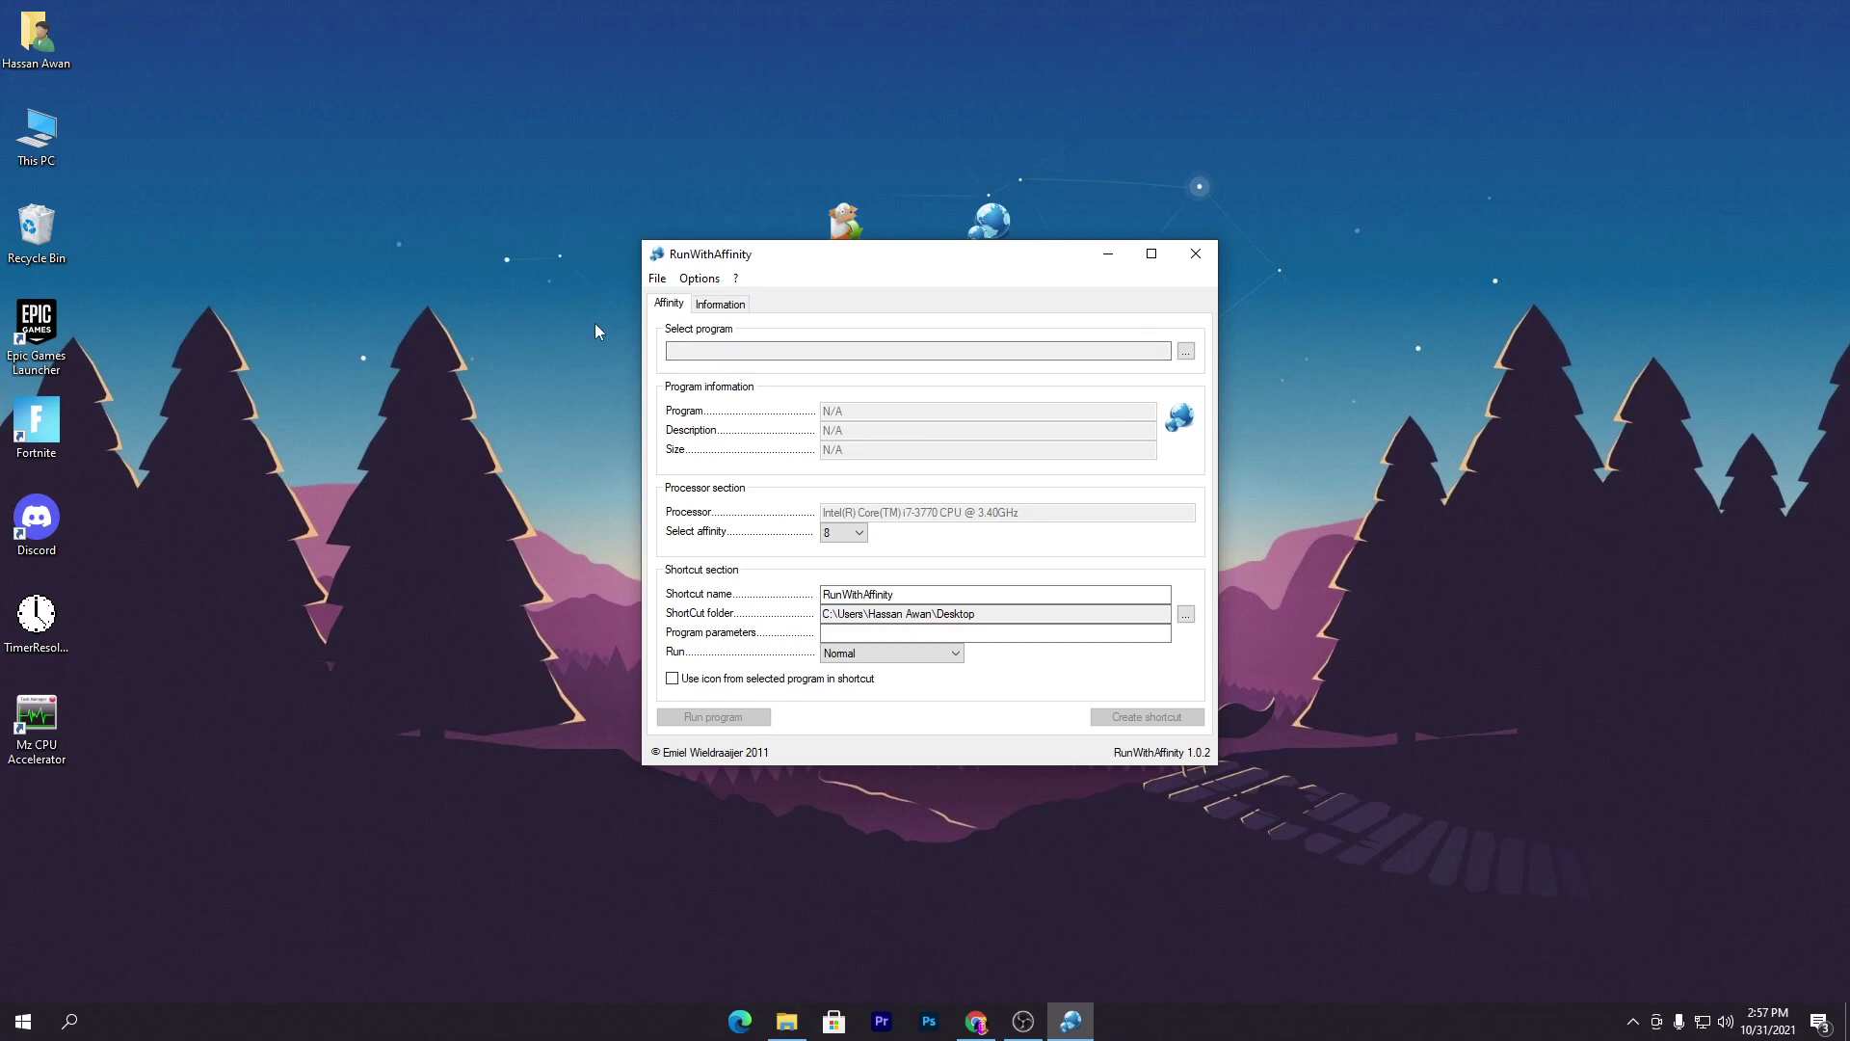
pyautogui.click(1187, 352)
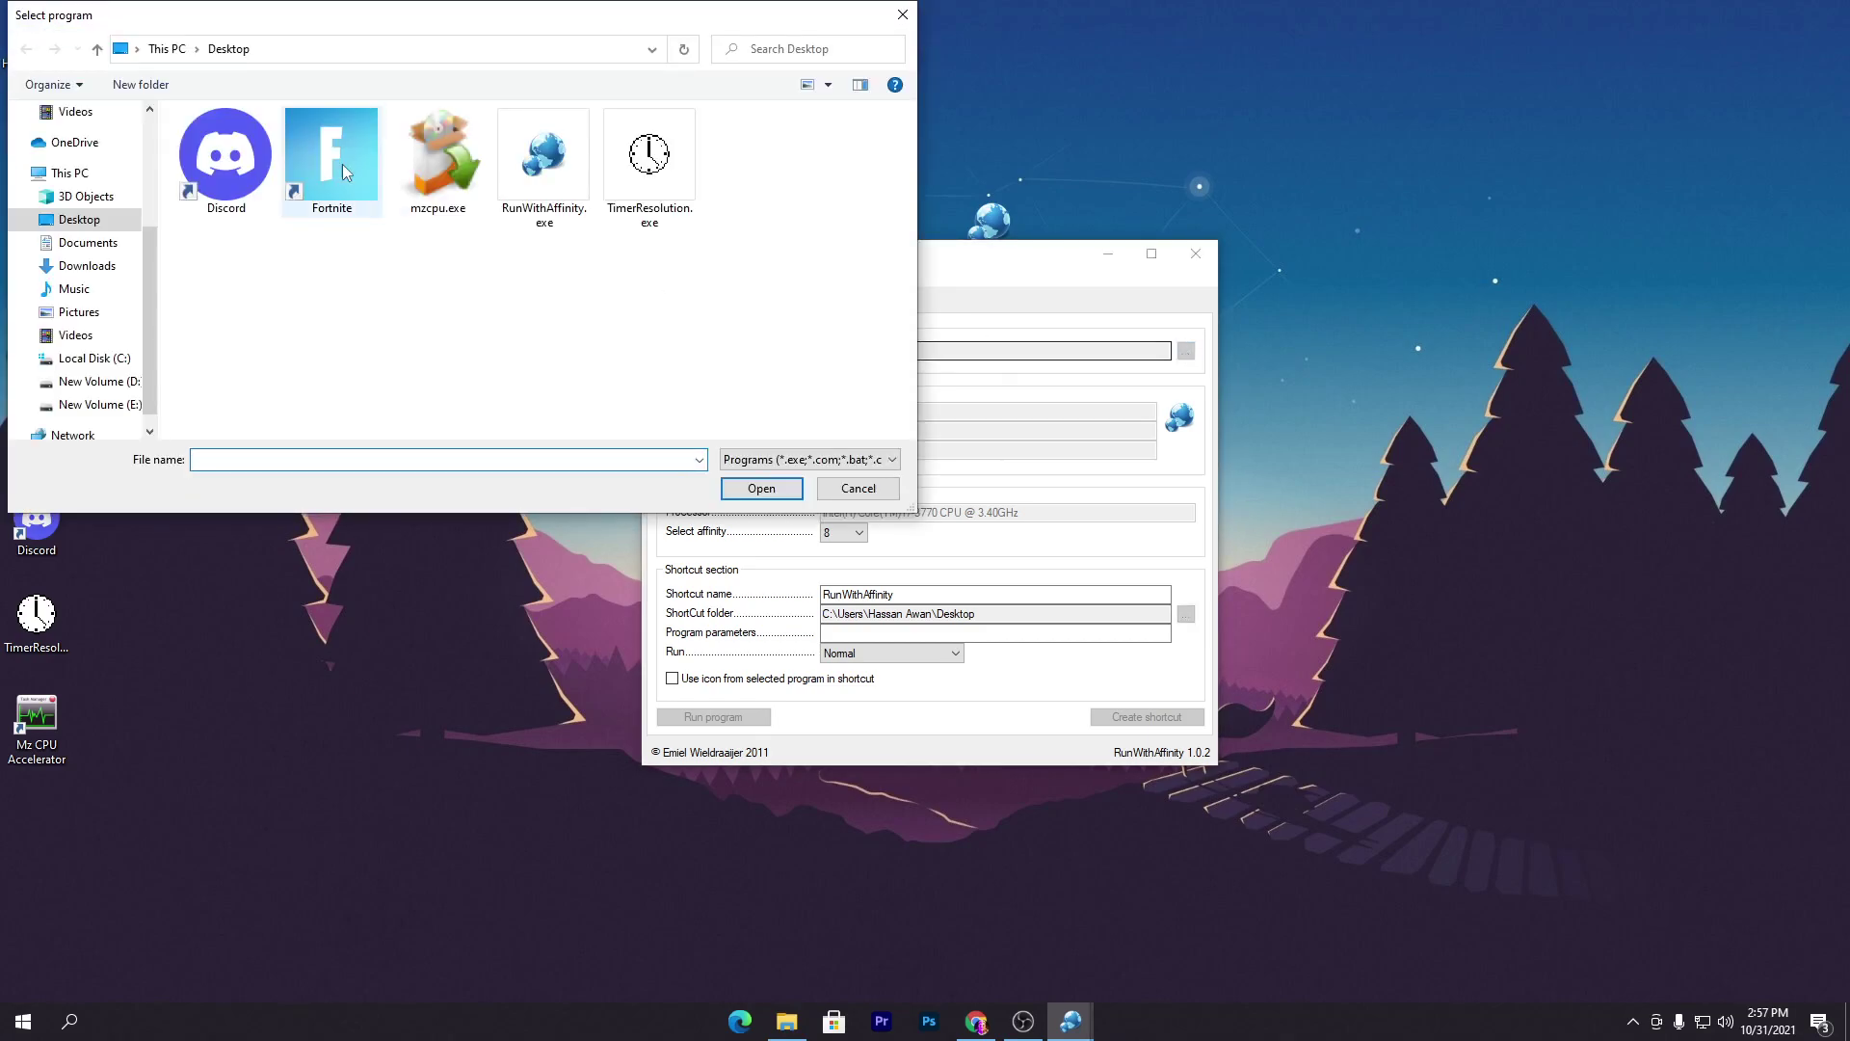
# - Choose FortniteClient-Win64-Shipping.exe from C:\Program Files\Epic Games\Fortnite\FortniteGame\Binaries\Win64
pyautogui.moveTo(343, 25); pyautogui.dragTo(708, 212)
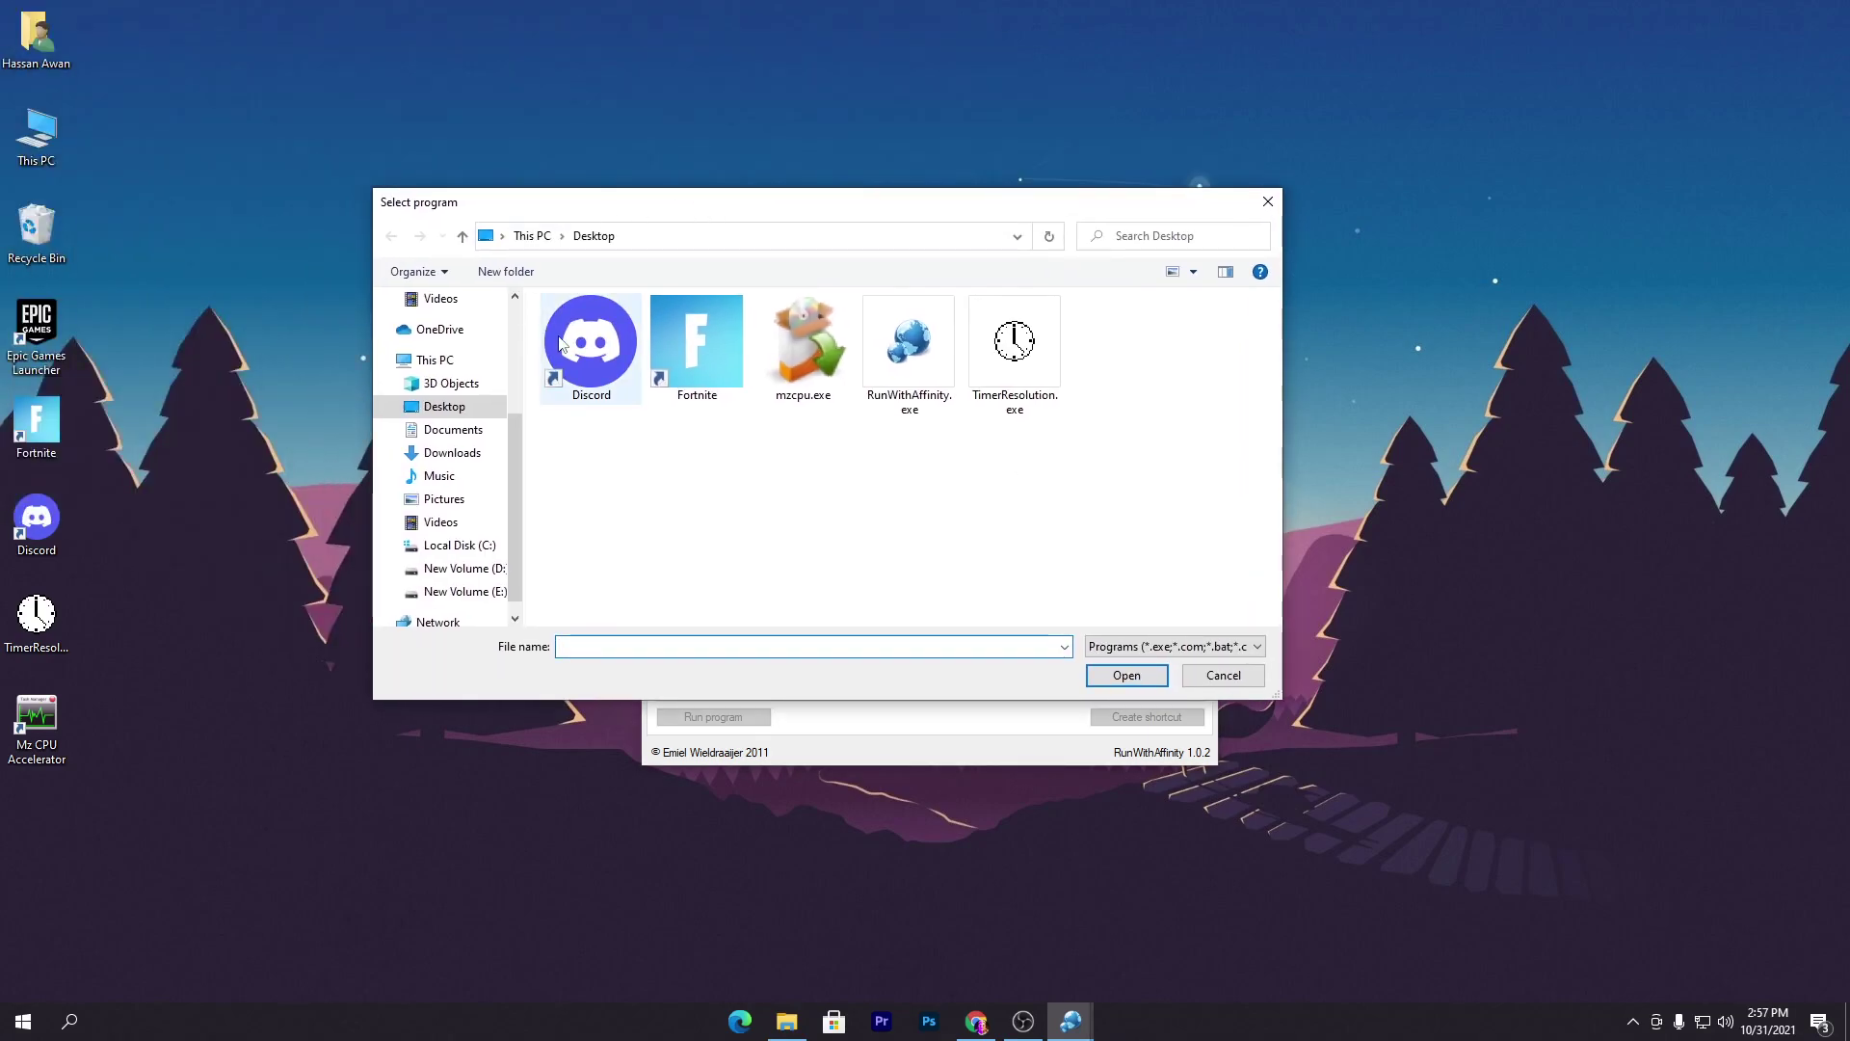
pyautogui.click(449, 549)
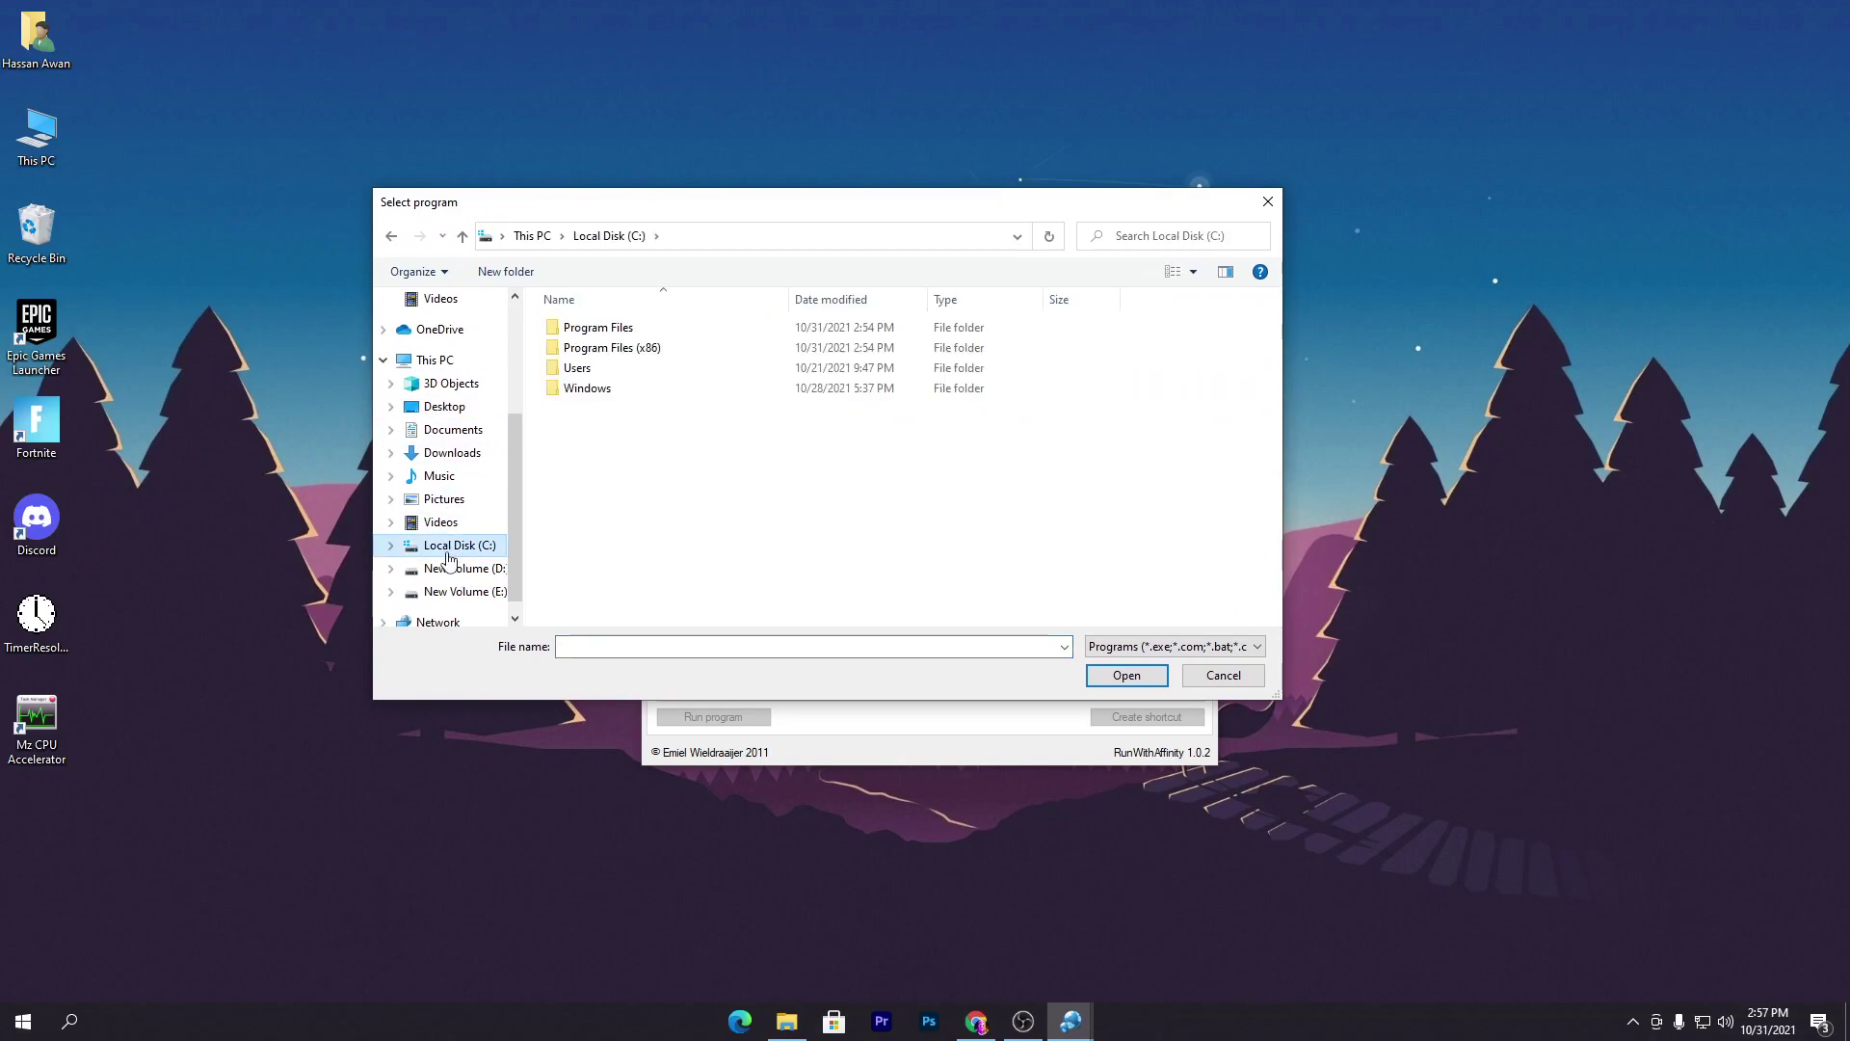
pyautogui.doubleClick(634, 332)
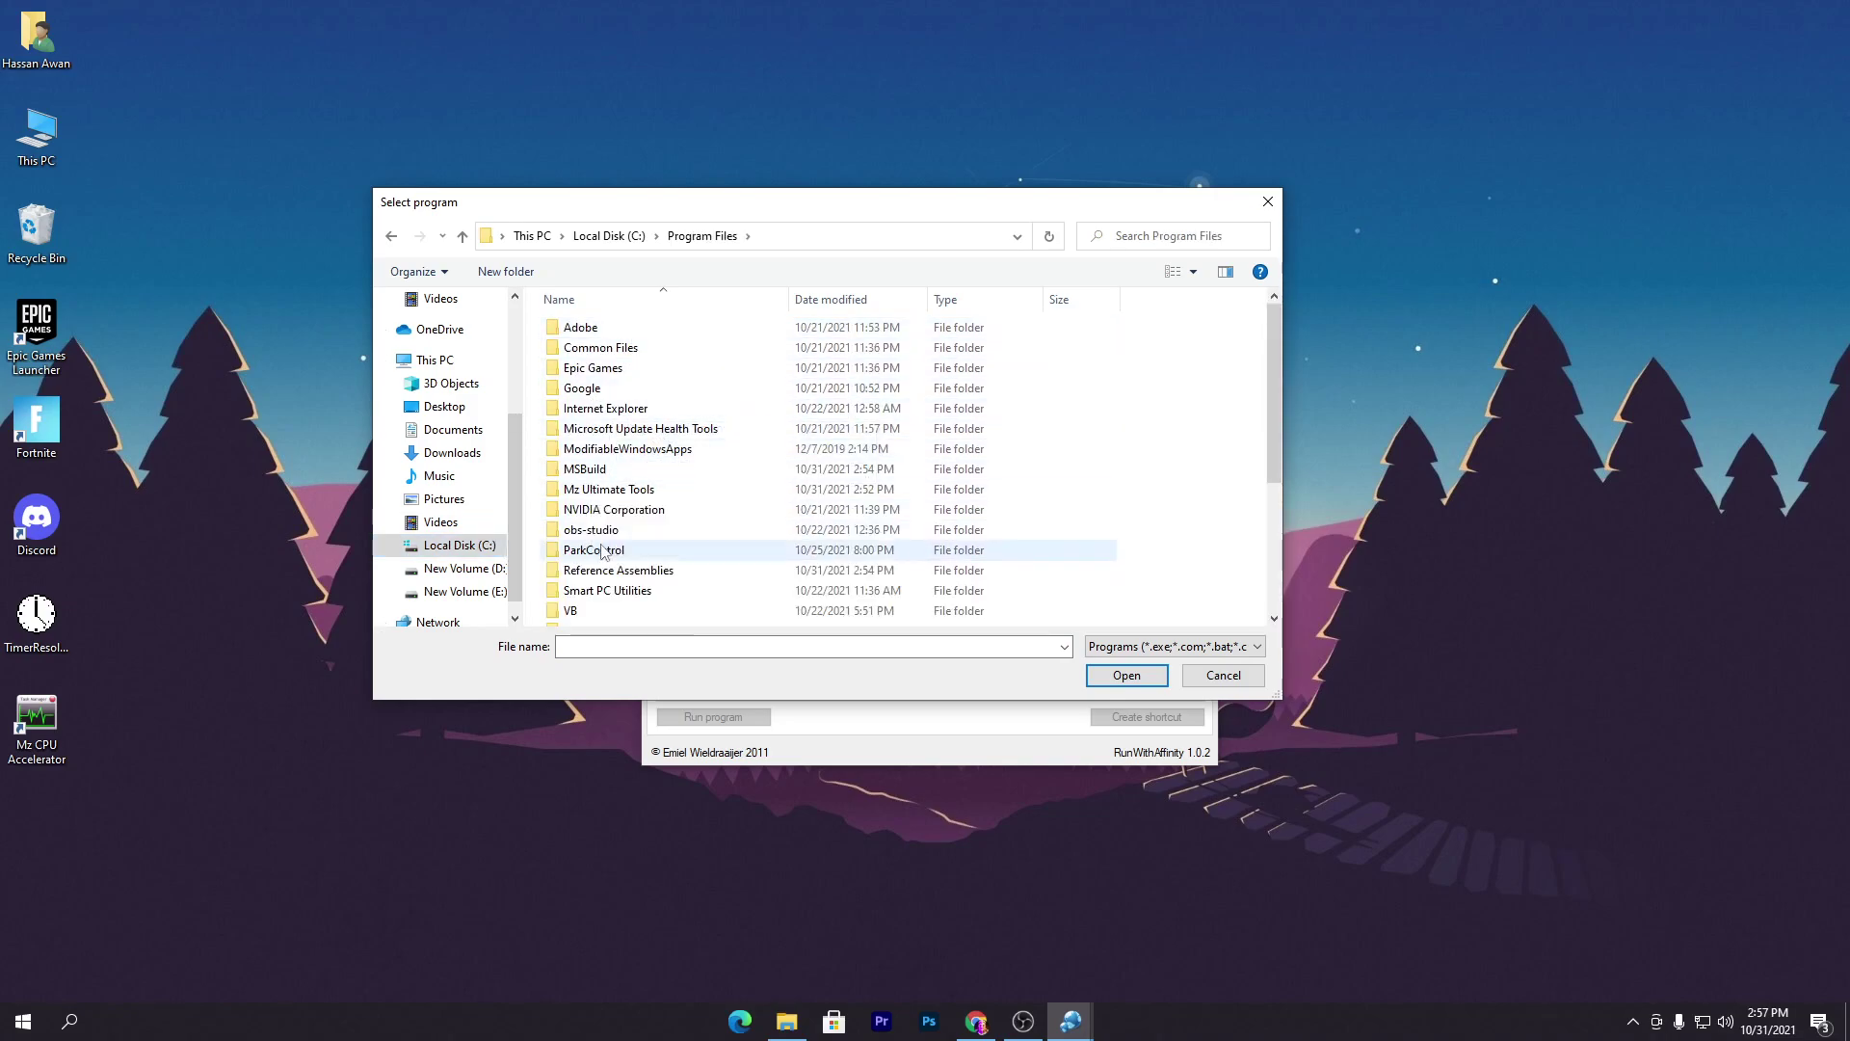
pyautogui.doubleClick(625, 369)
pyautogui.doubleClick(602, 329)
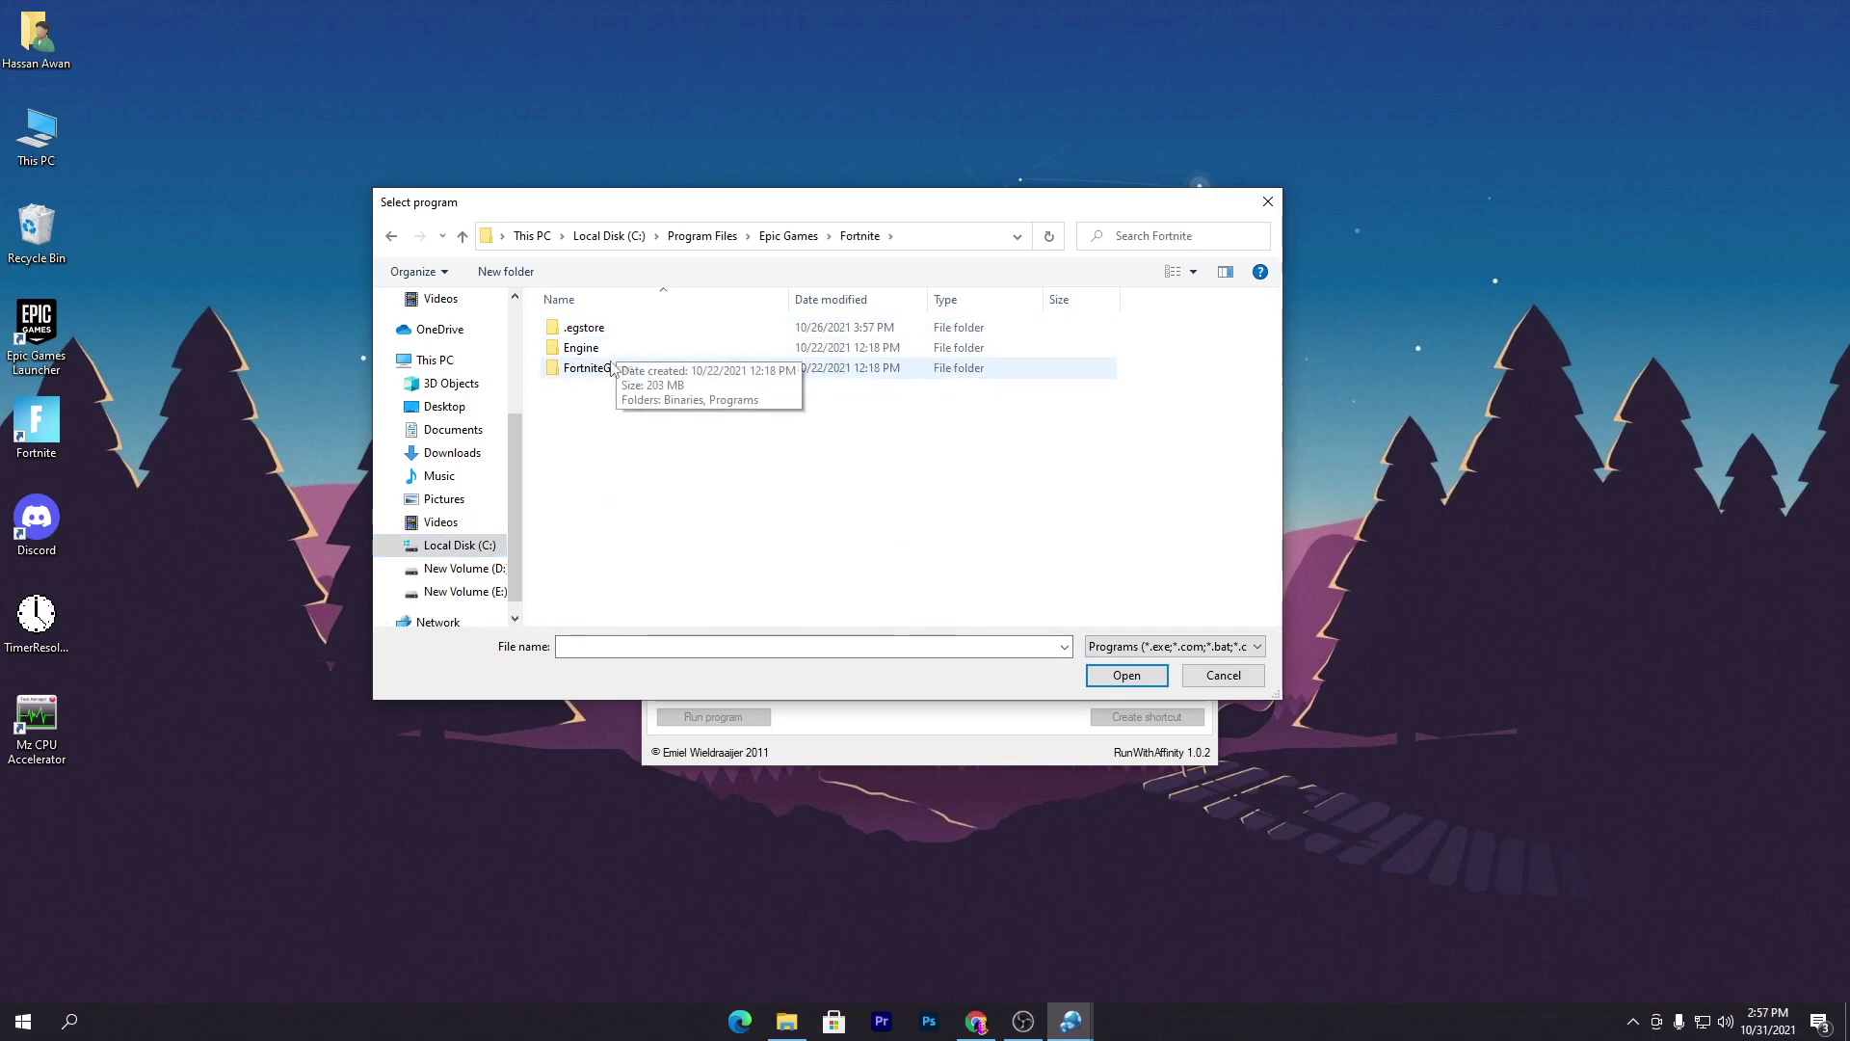
pyautogui.doubleClick(610, 370)
pyautogui.doubleClick(595, 327)
pyautogui.doubleClick(592, 348)
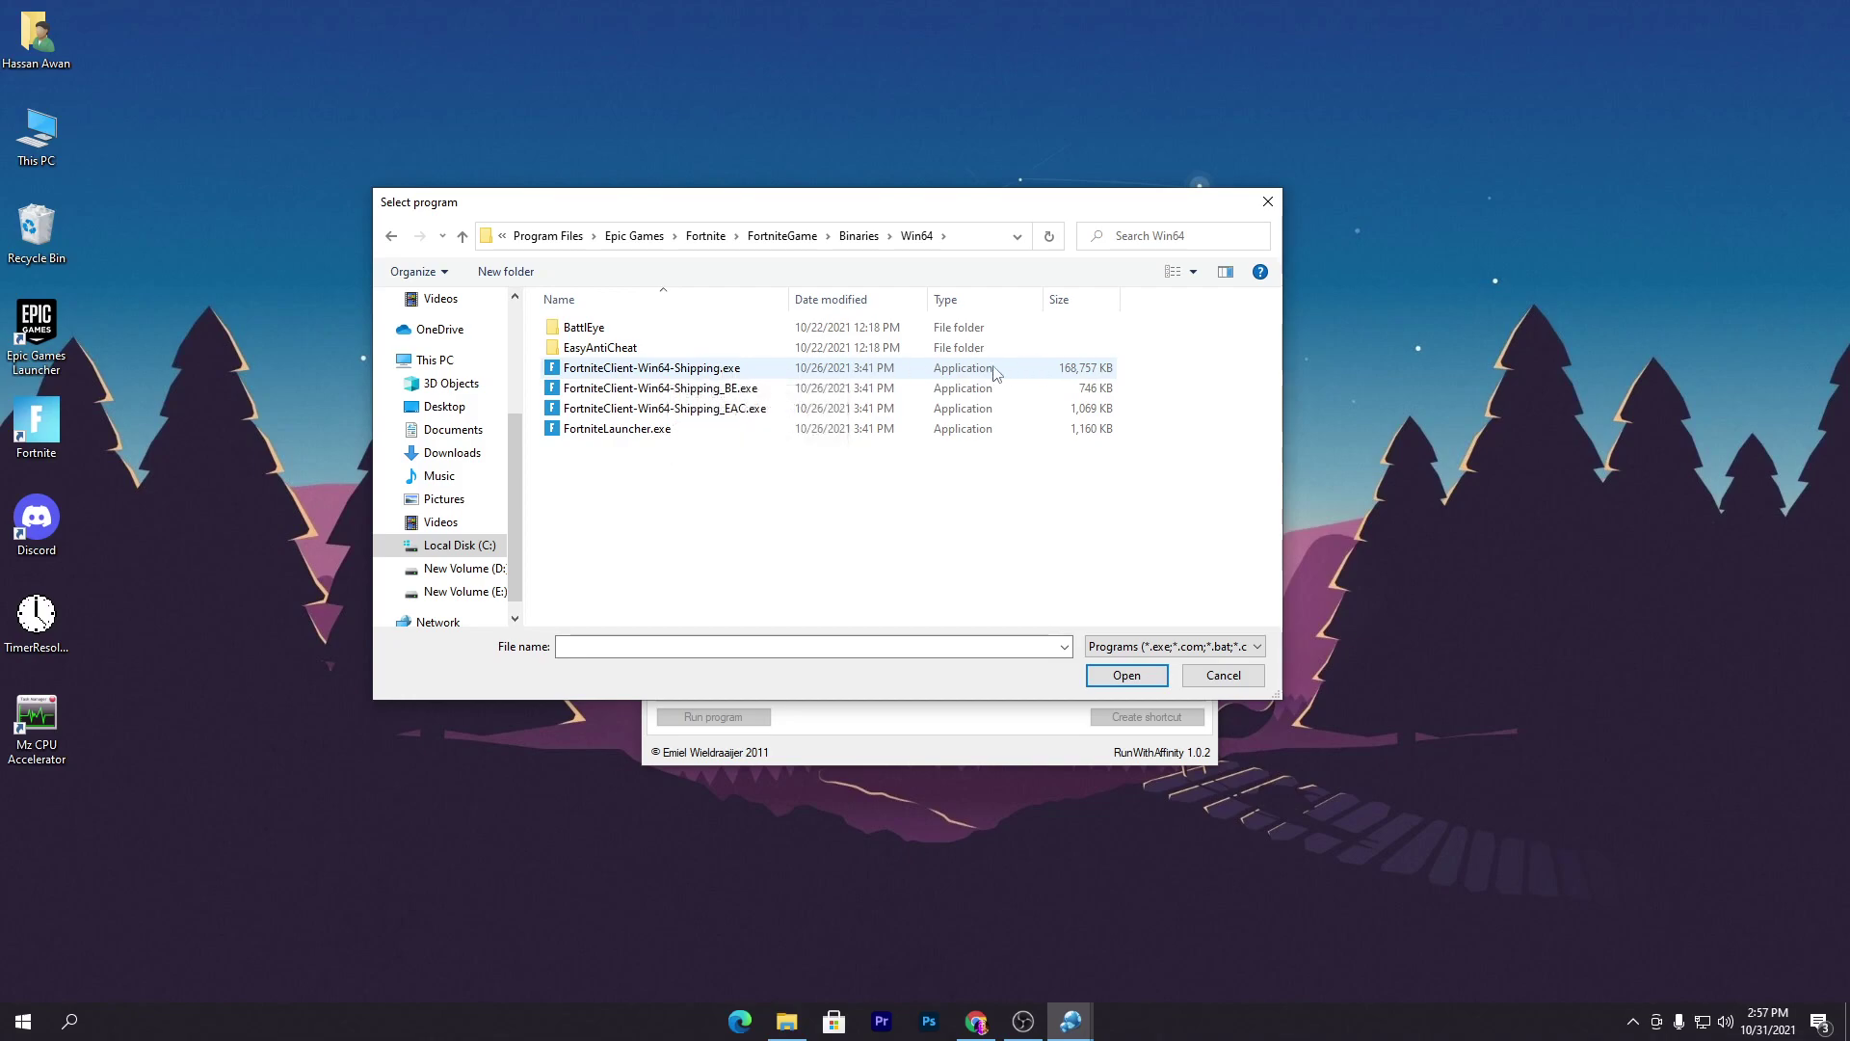
pyautogui.click(639, 371)
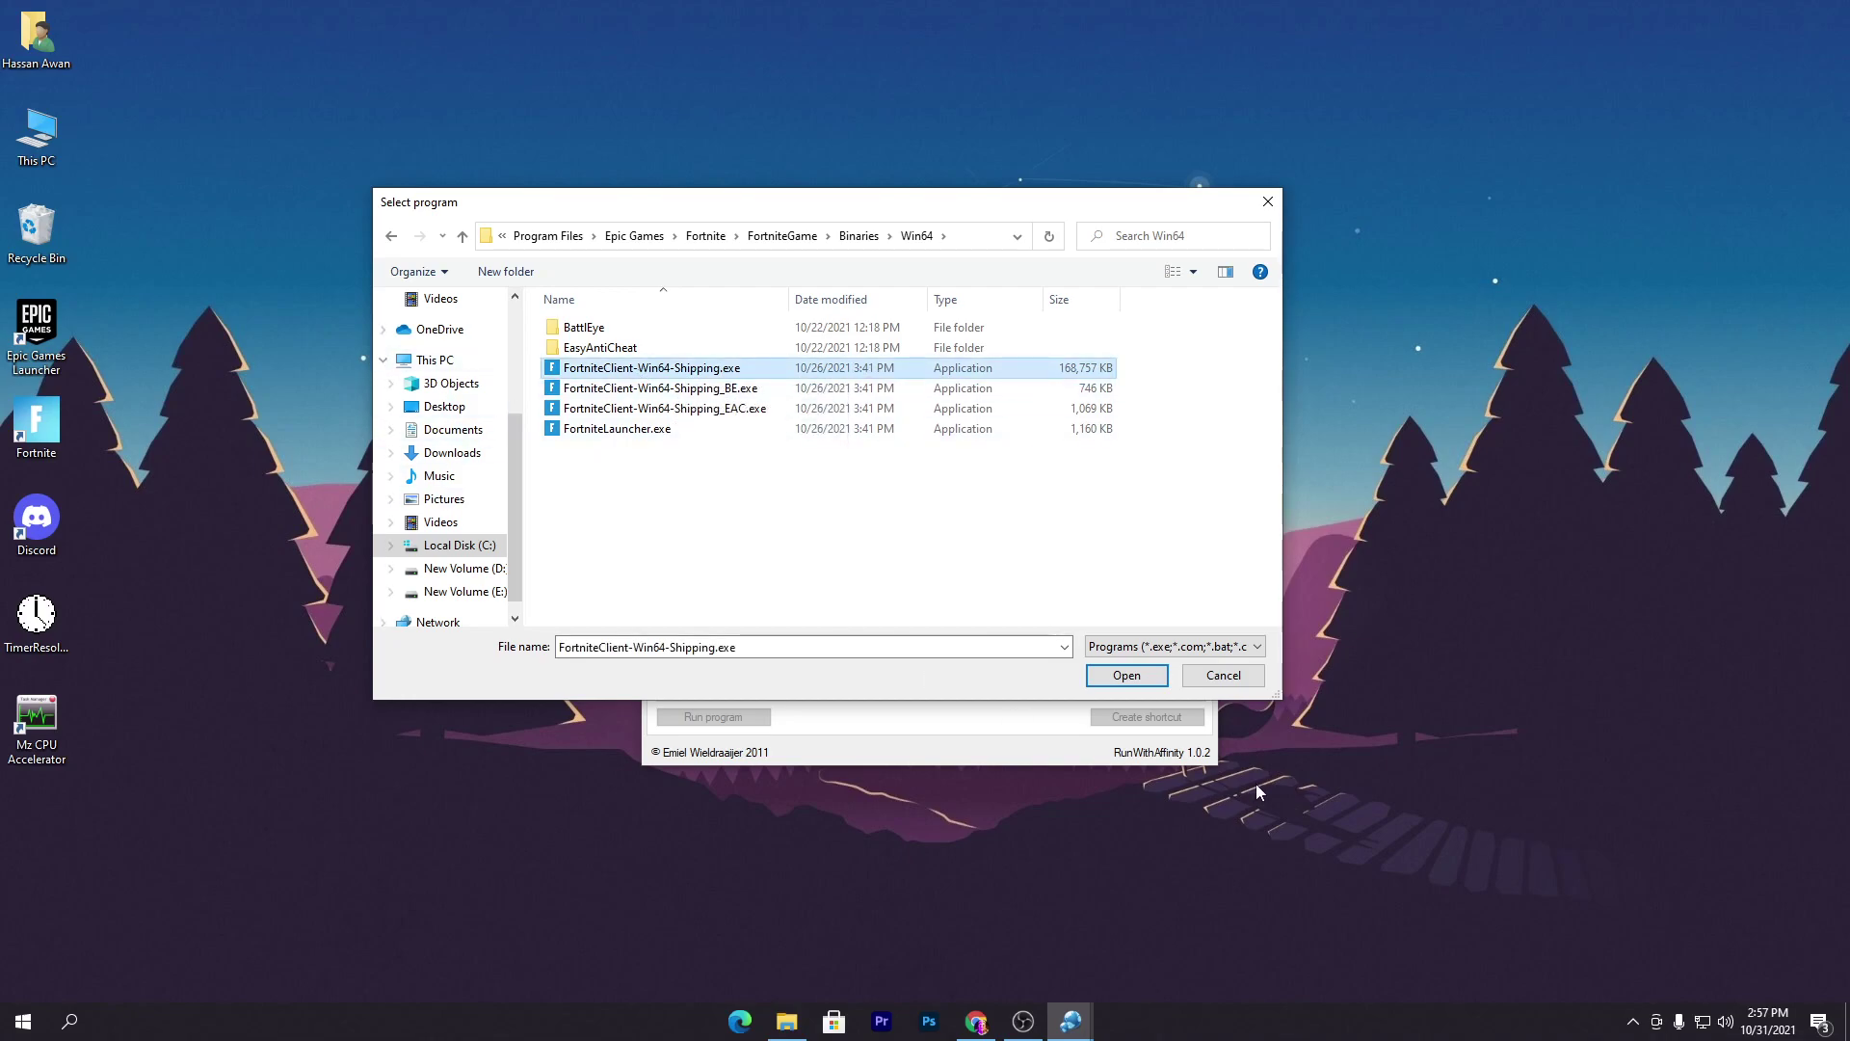
pyautogui.click(1127, 675)
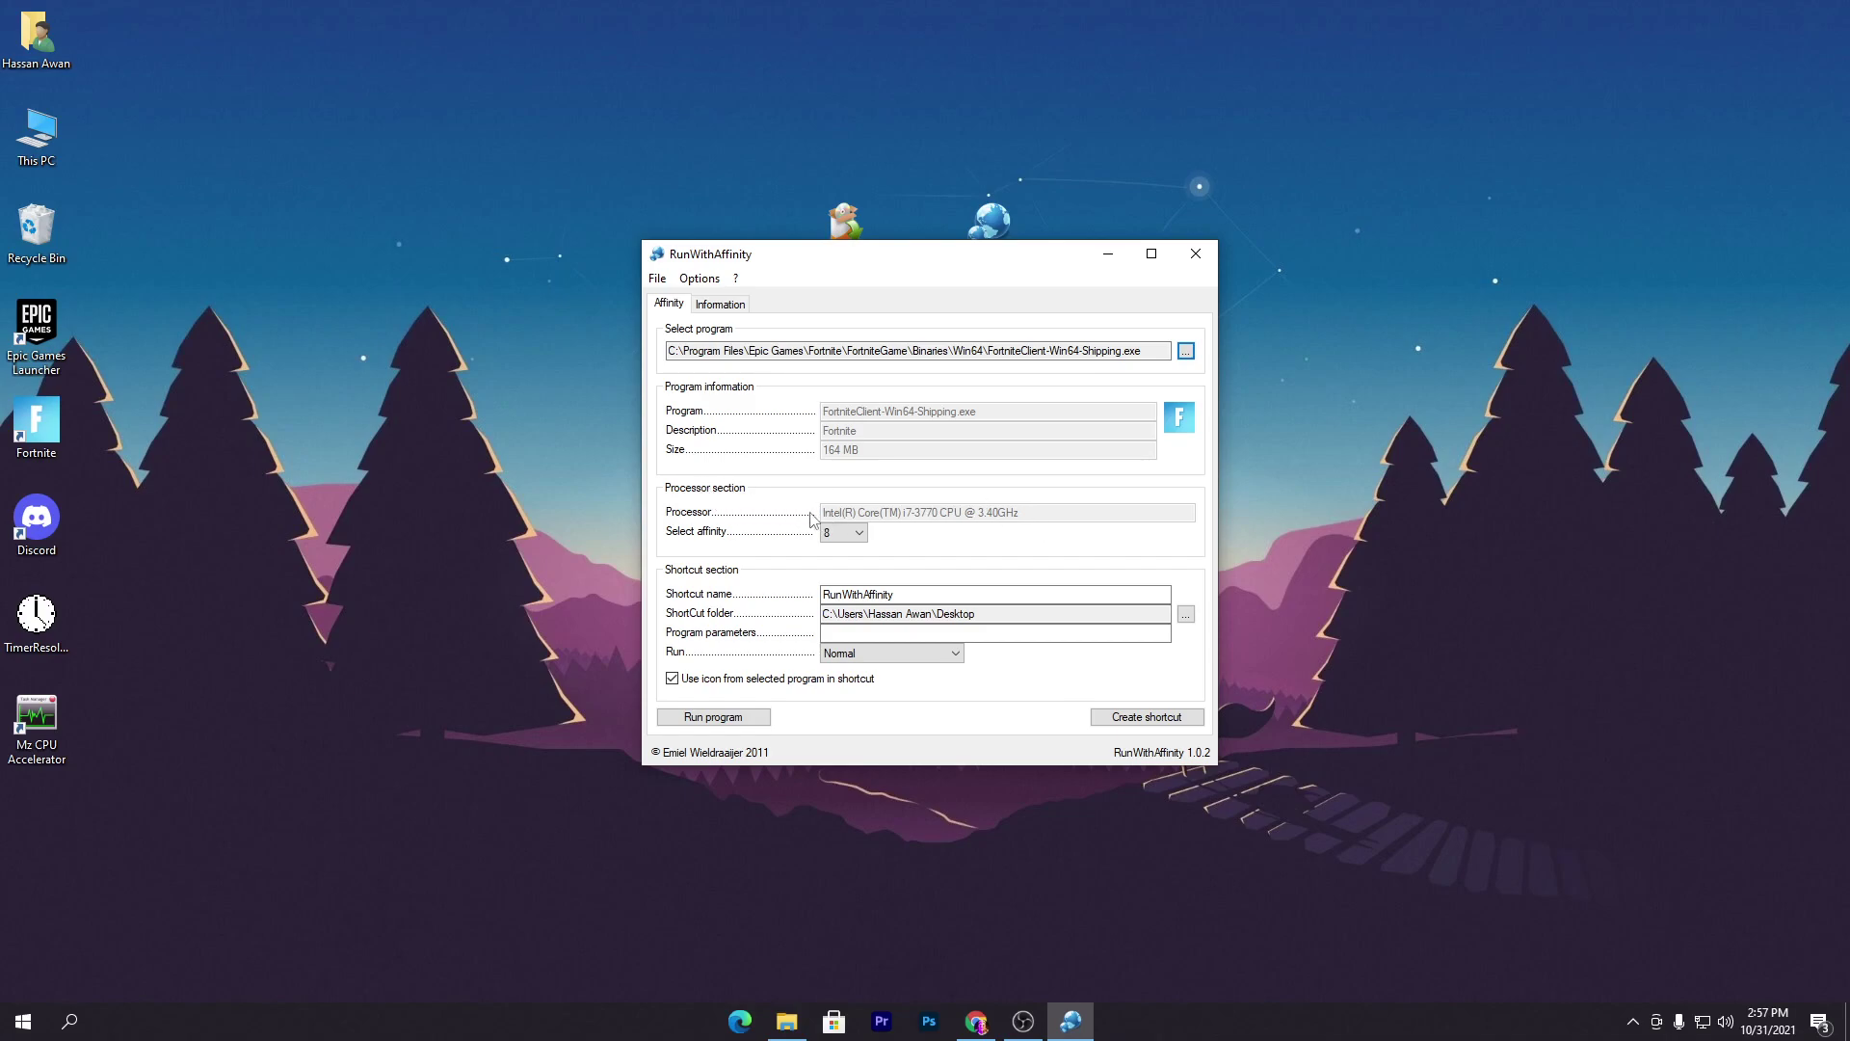
# - Keep the affinity at 8 and rename the shortcut to Fortnite
pyautogui.click(860, 535)
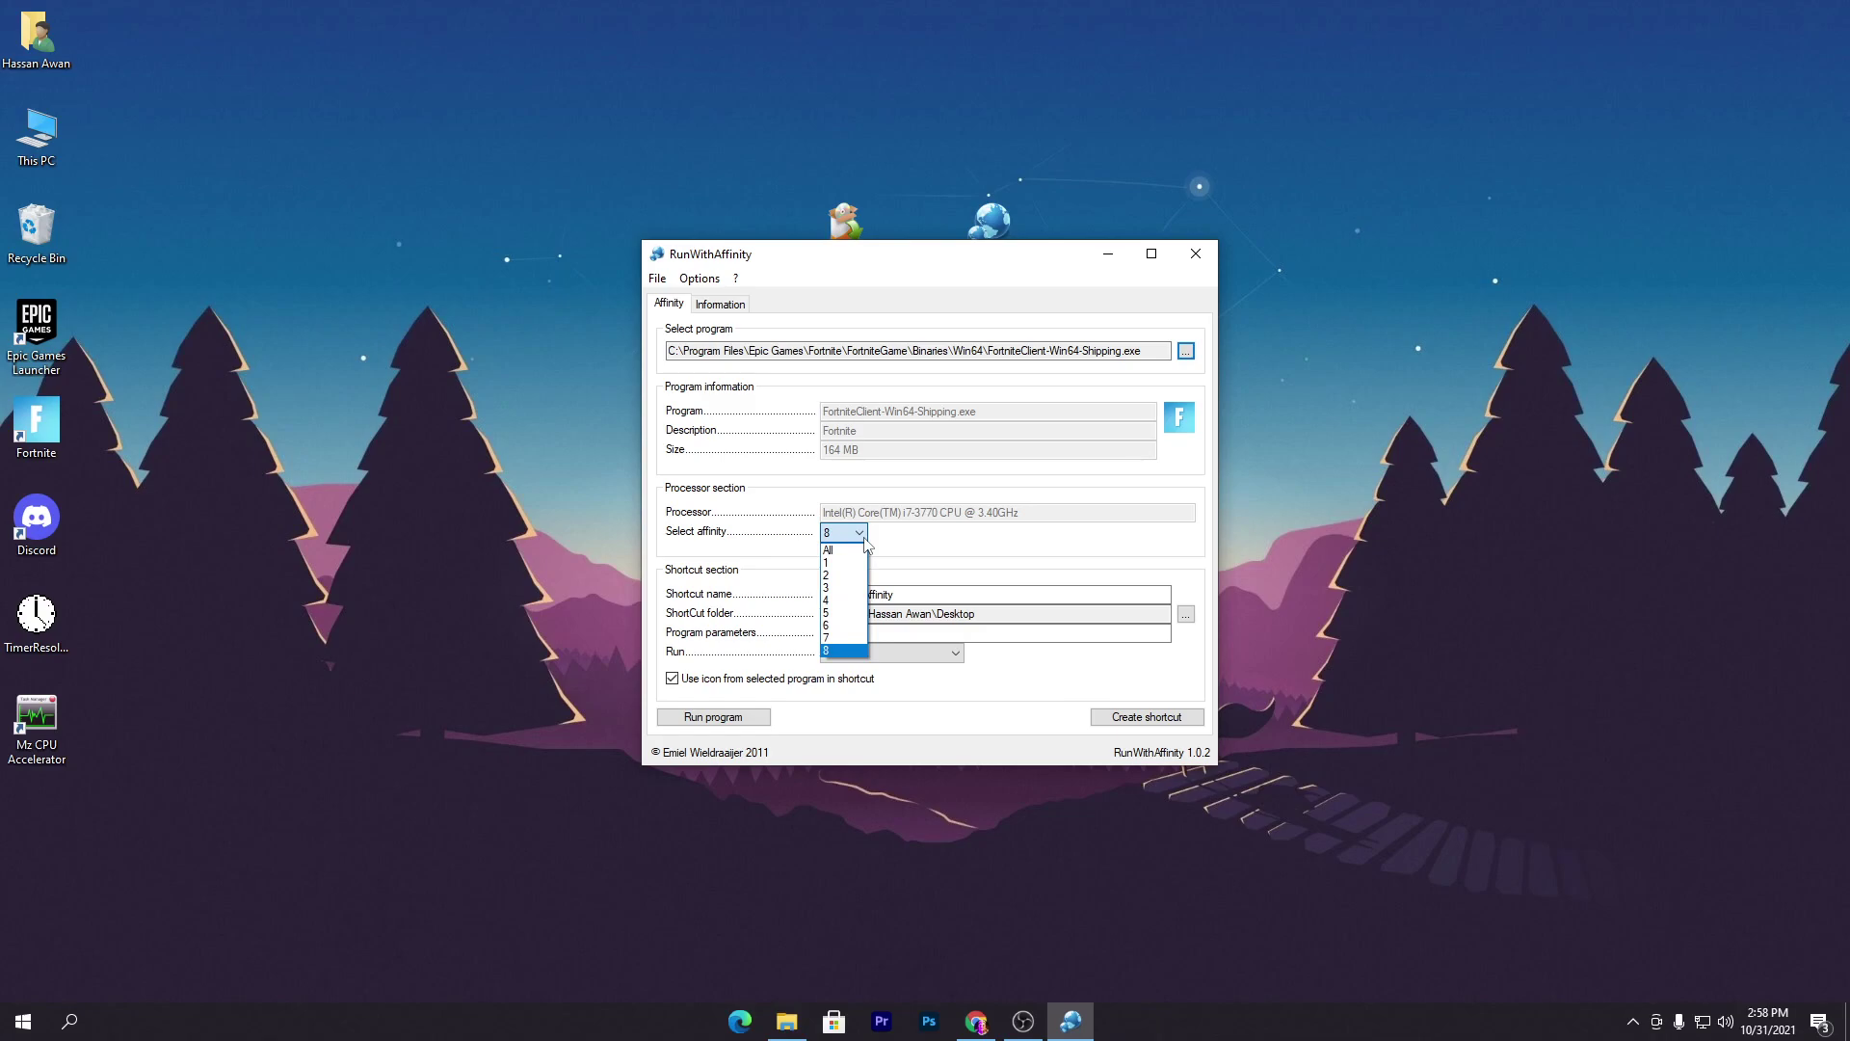
pyautogui.click(844, 652)
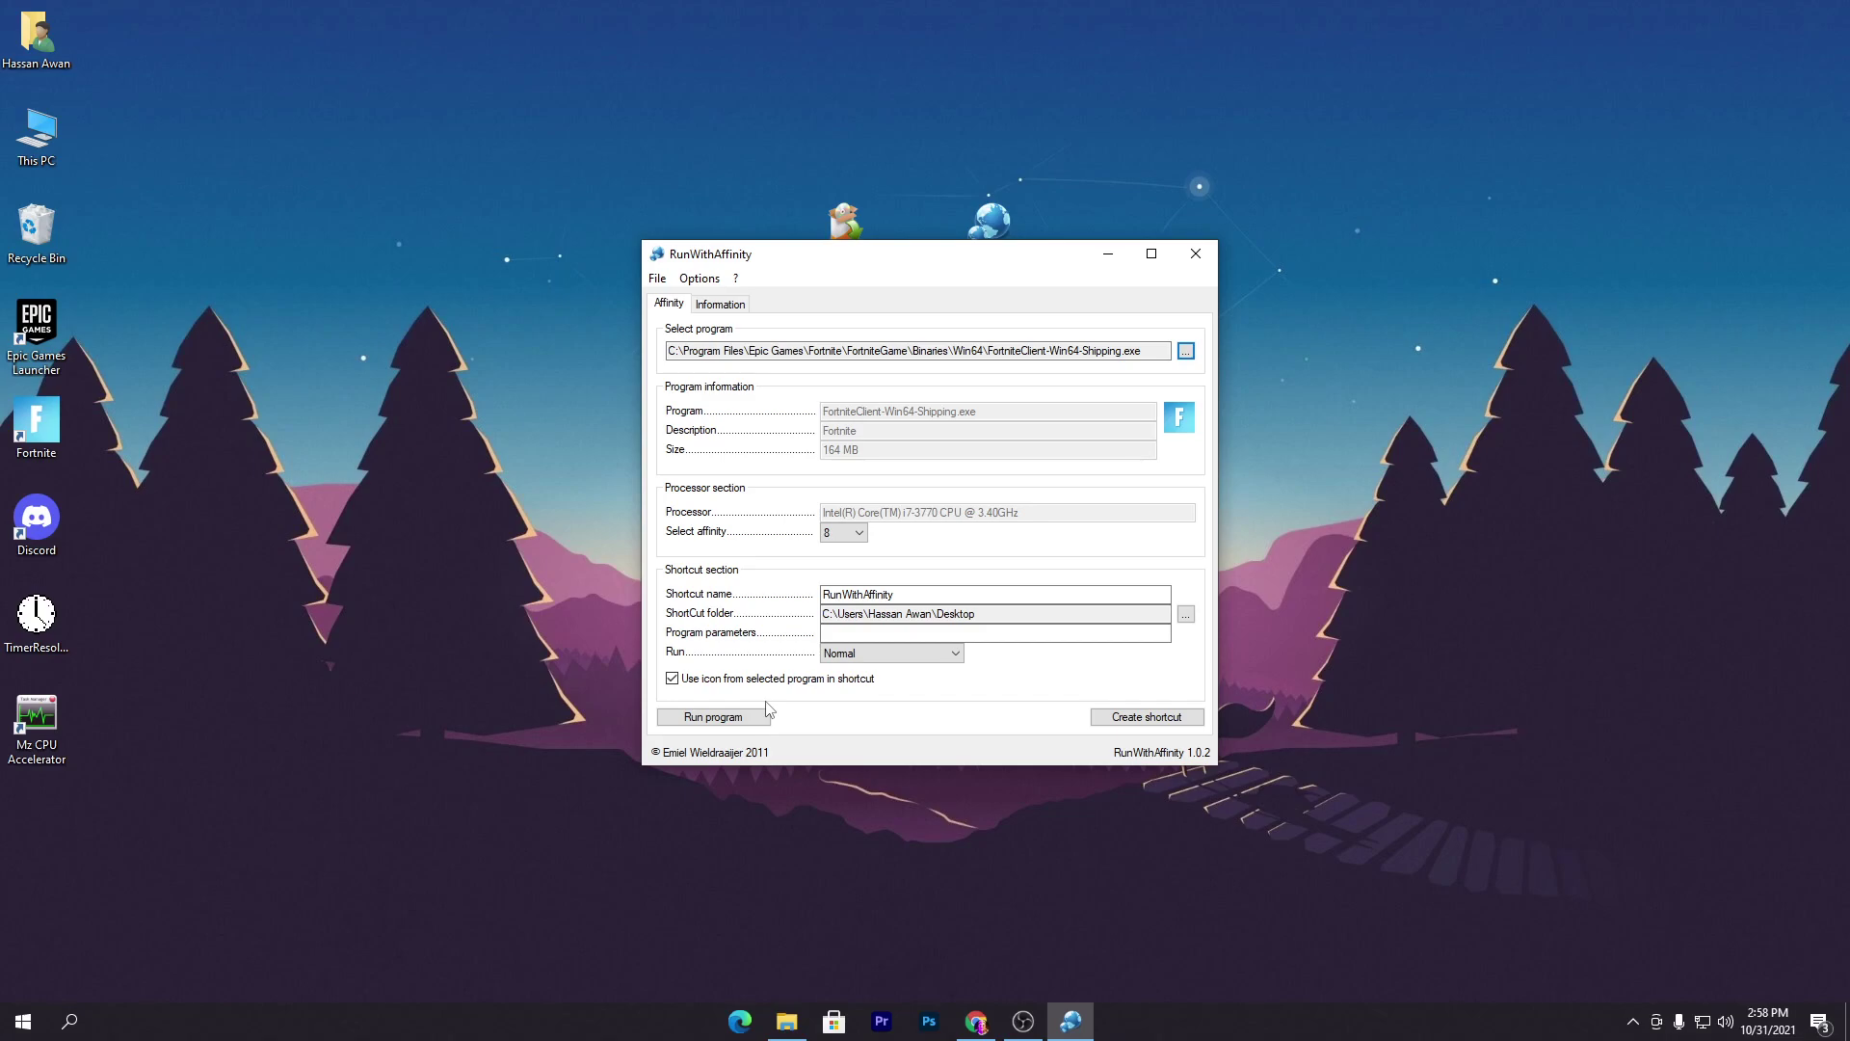
pyautogui.click(880, 593)
pyautogui.moveTo(892, 594); pyautogui.dragTo(611, 592)
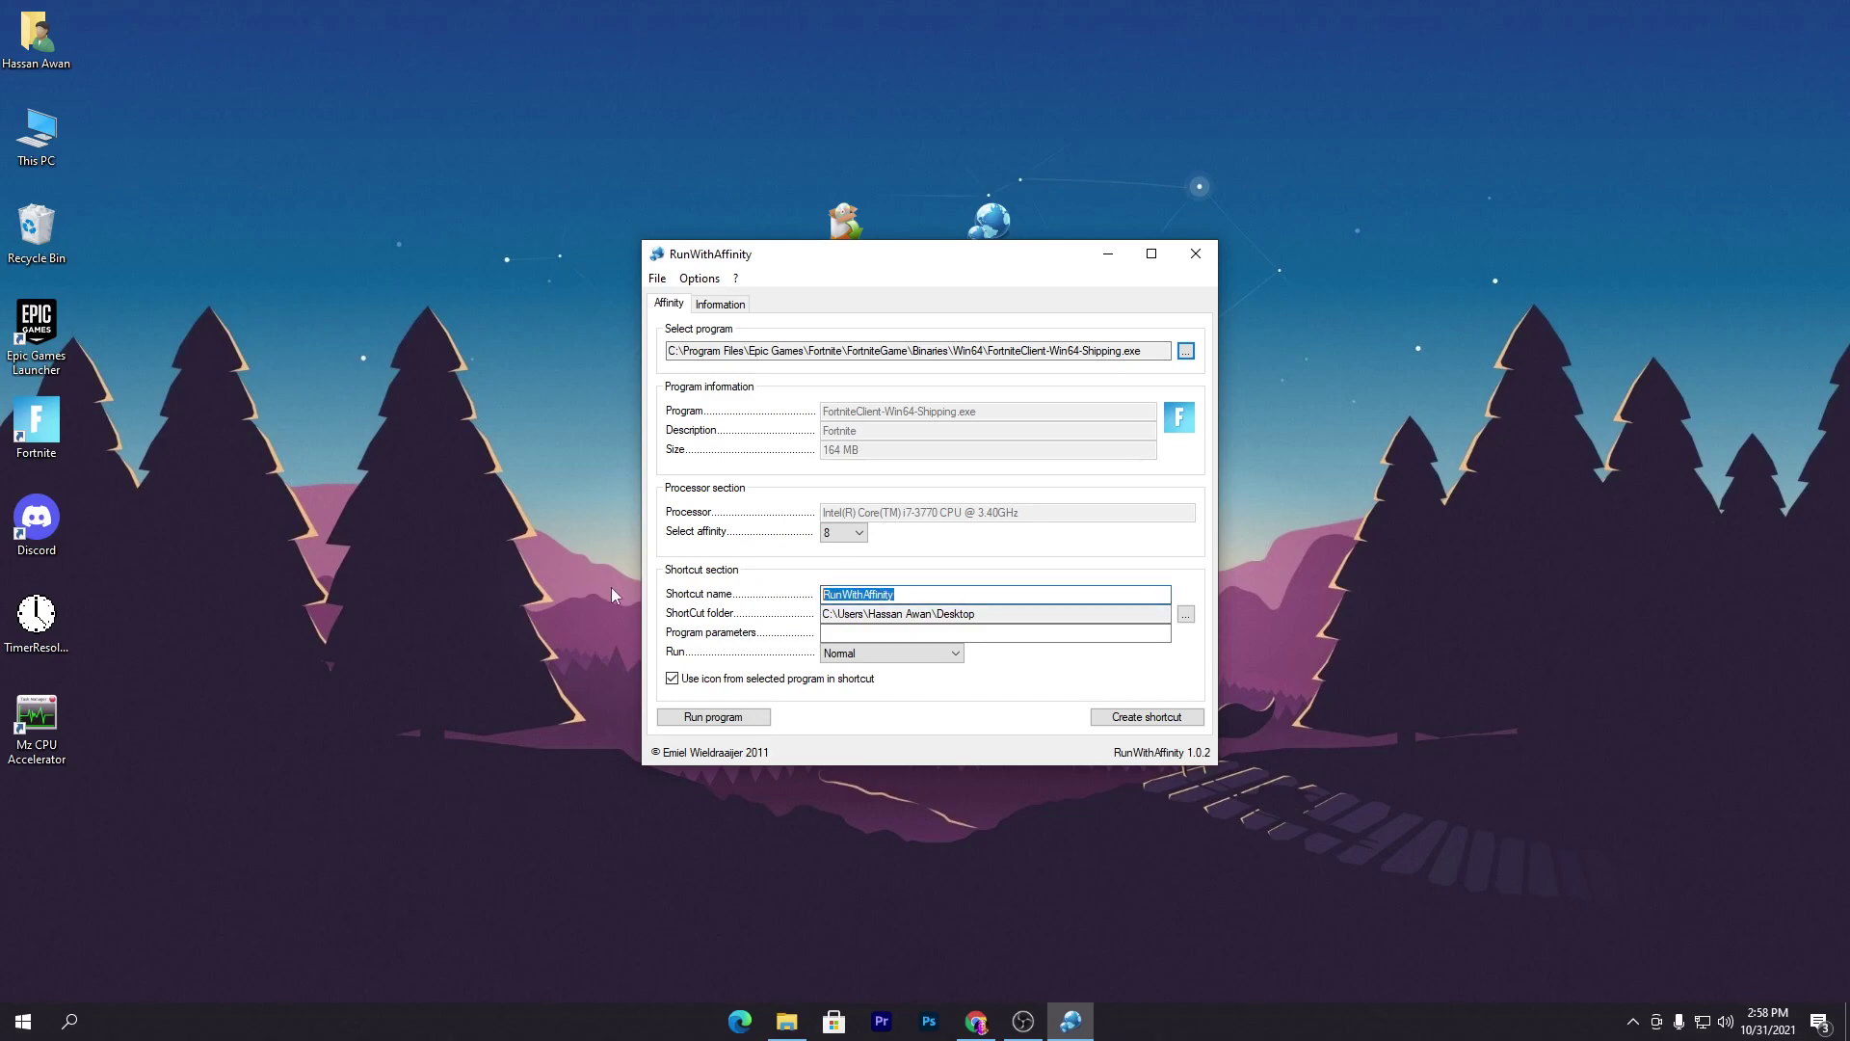
pyautogui.write('Fortnite')
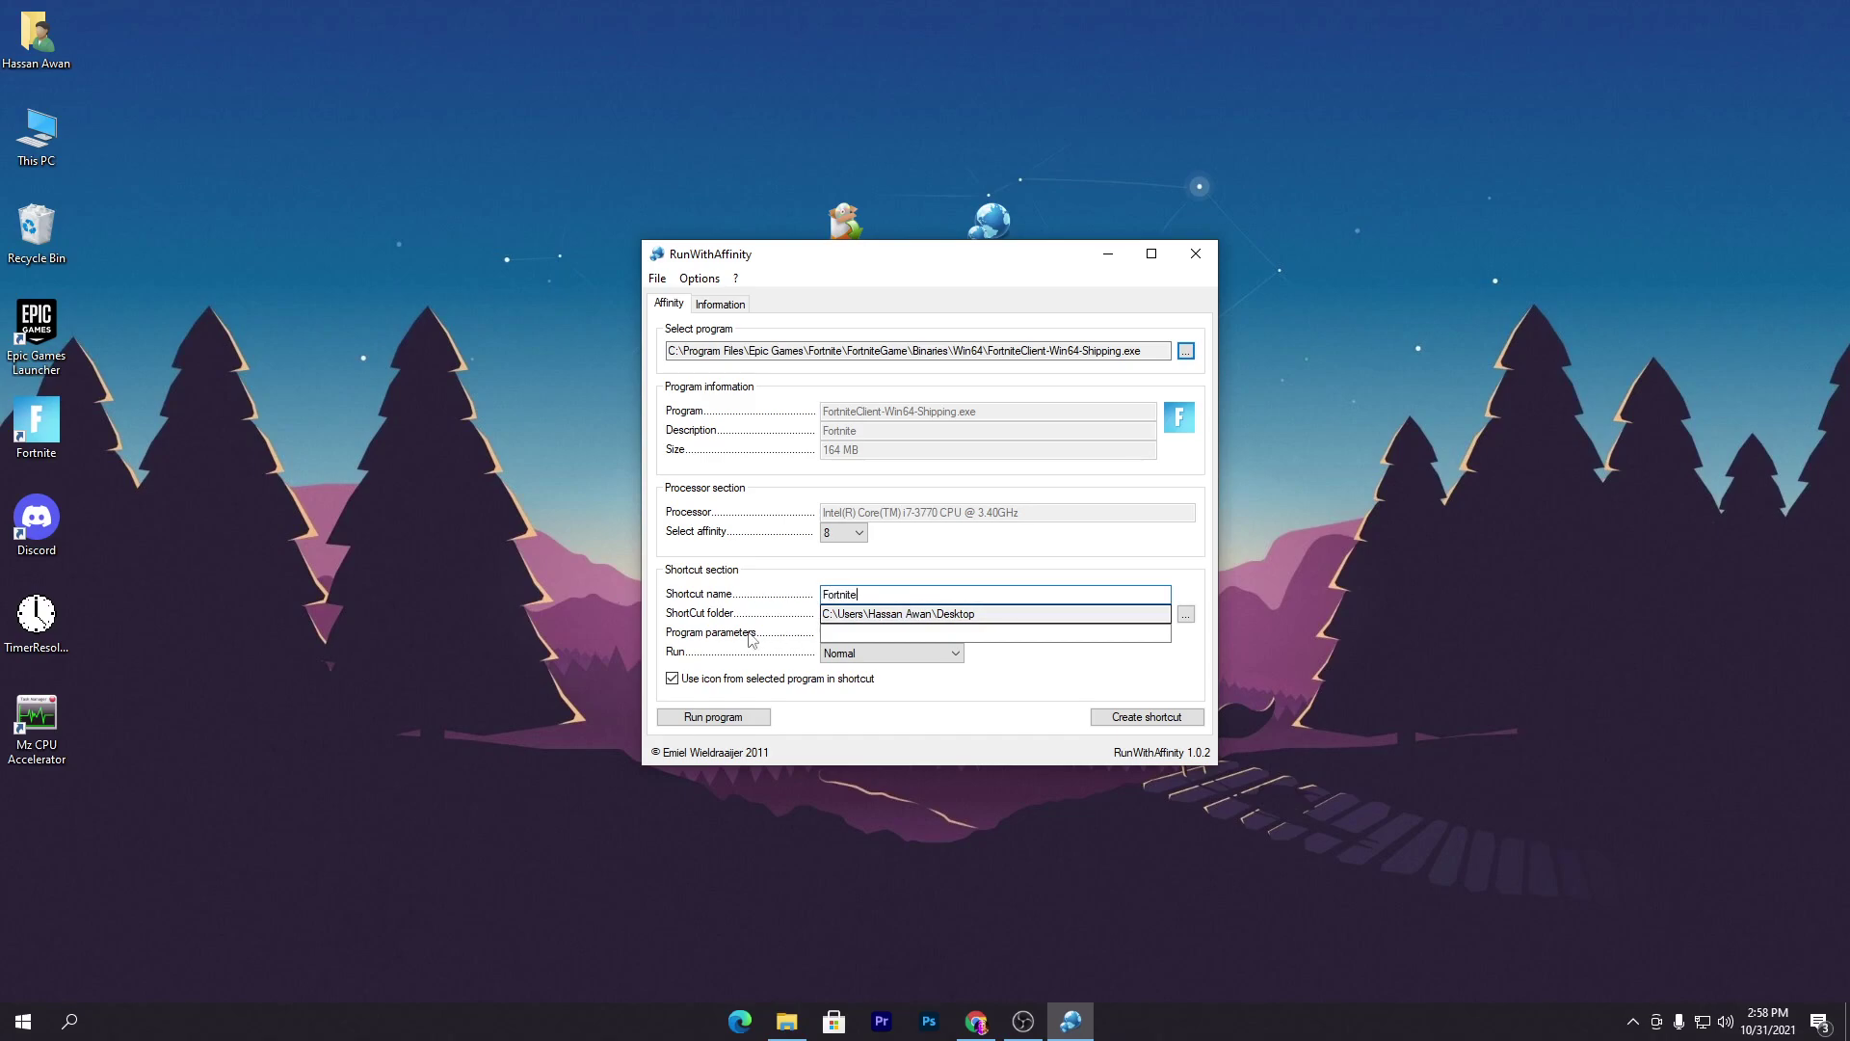
# - Set the run mode to Maximized, create the desktop shortcut, and run the game
pyautogui.click(895, 654)
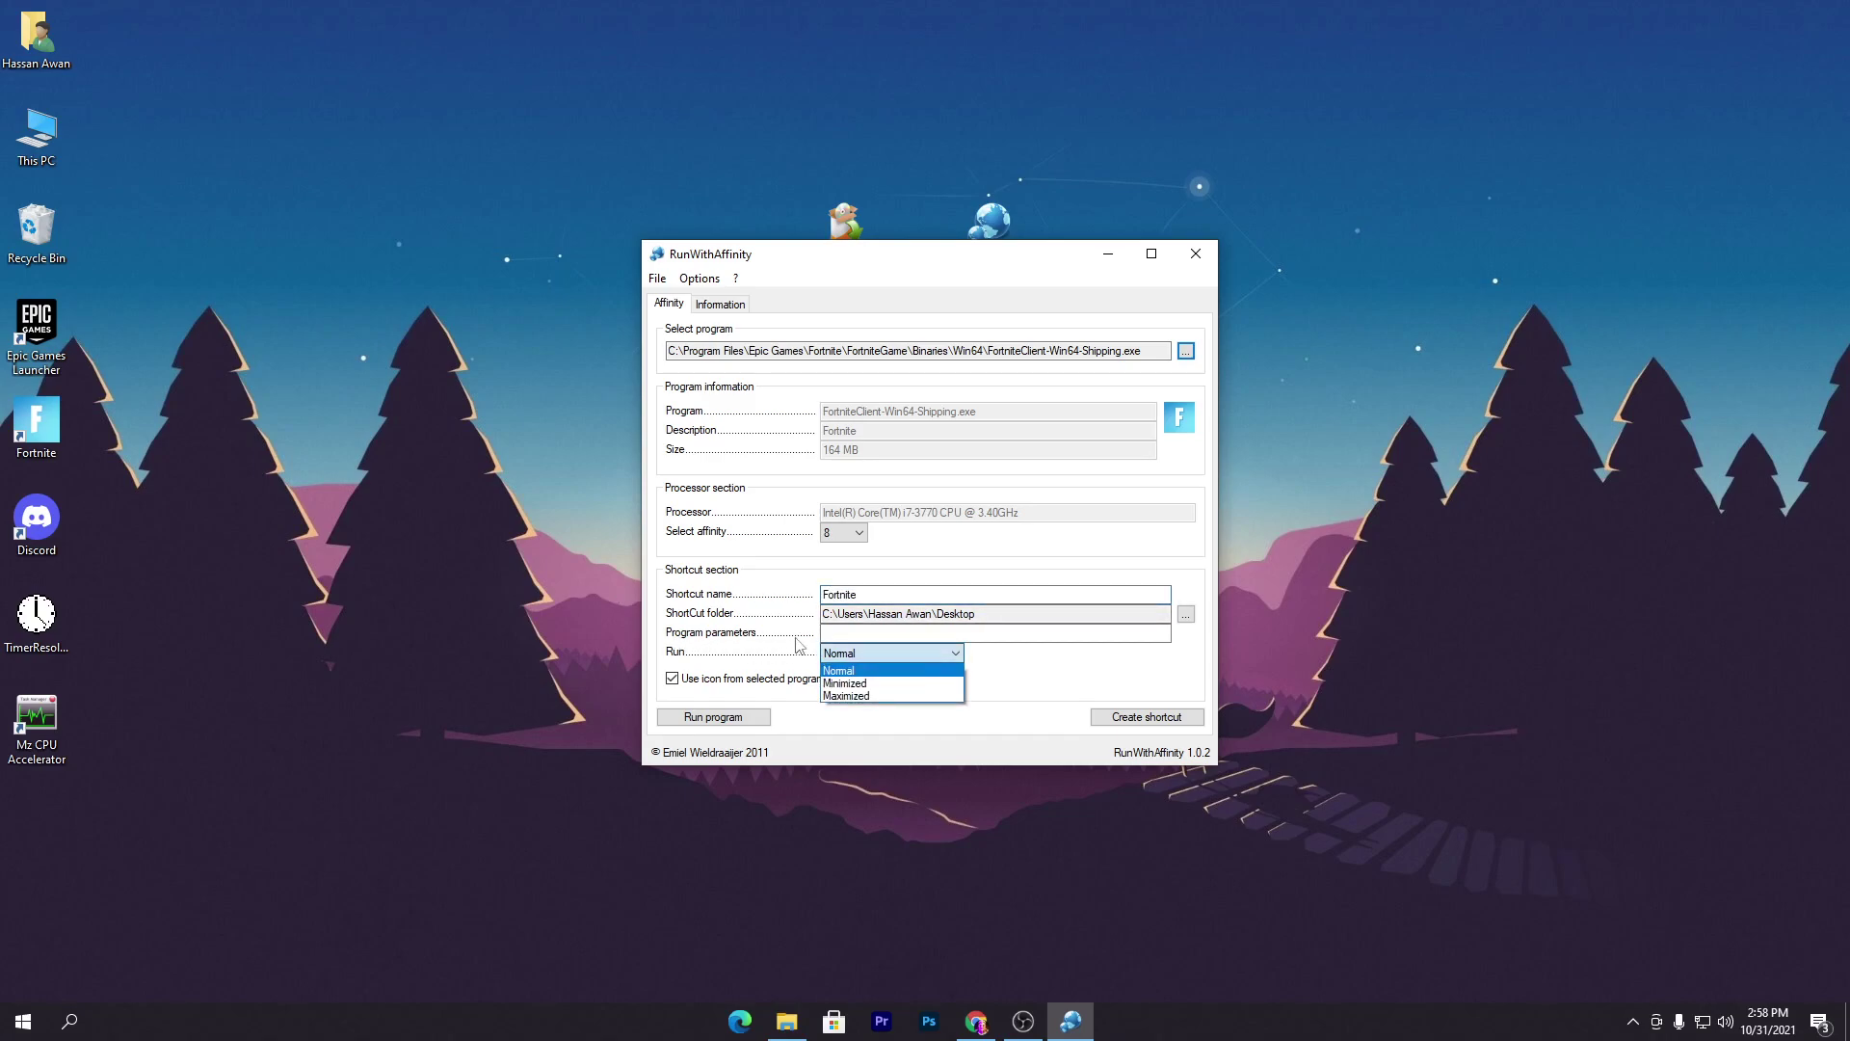
pyautogui.click(902, 695)
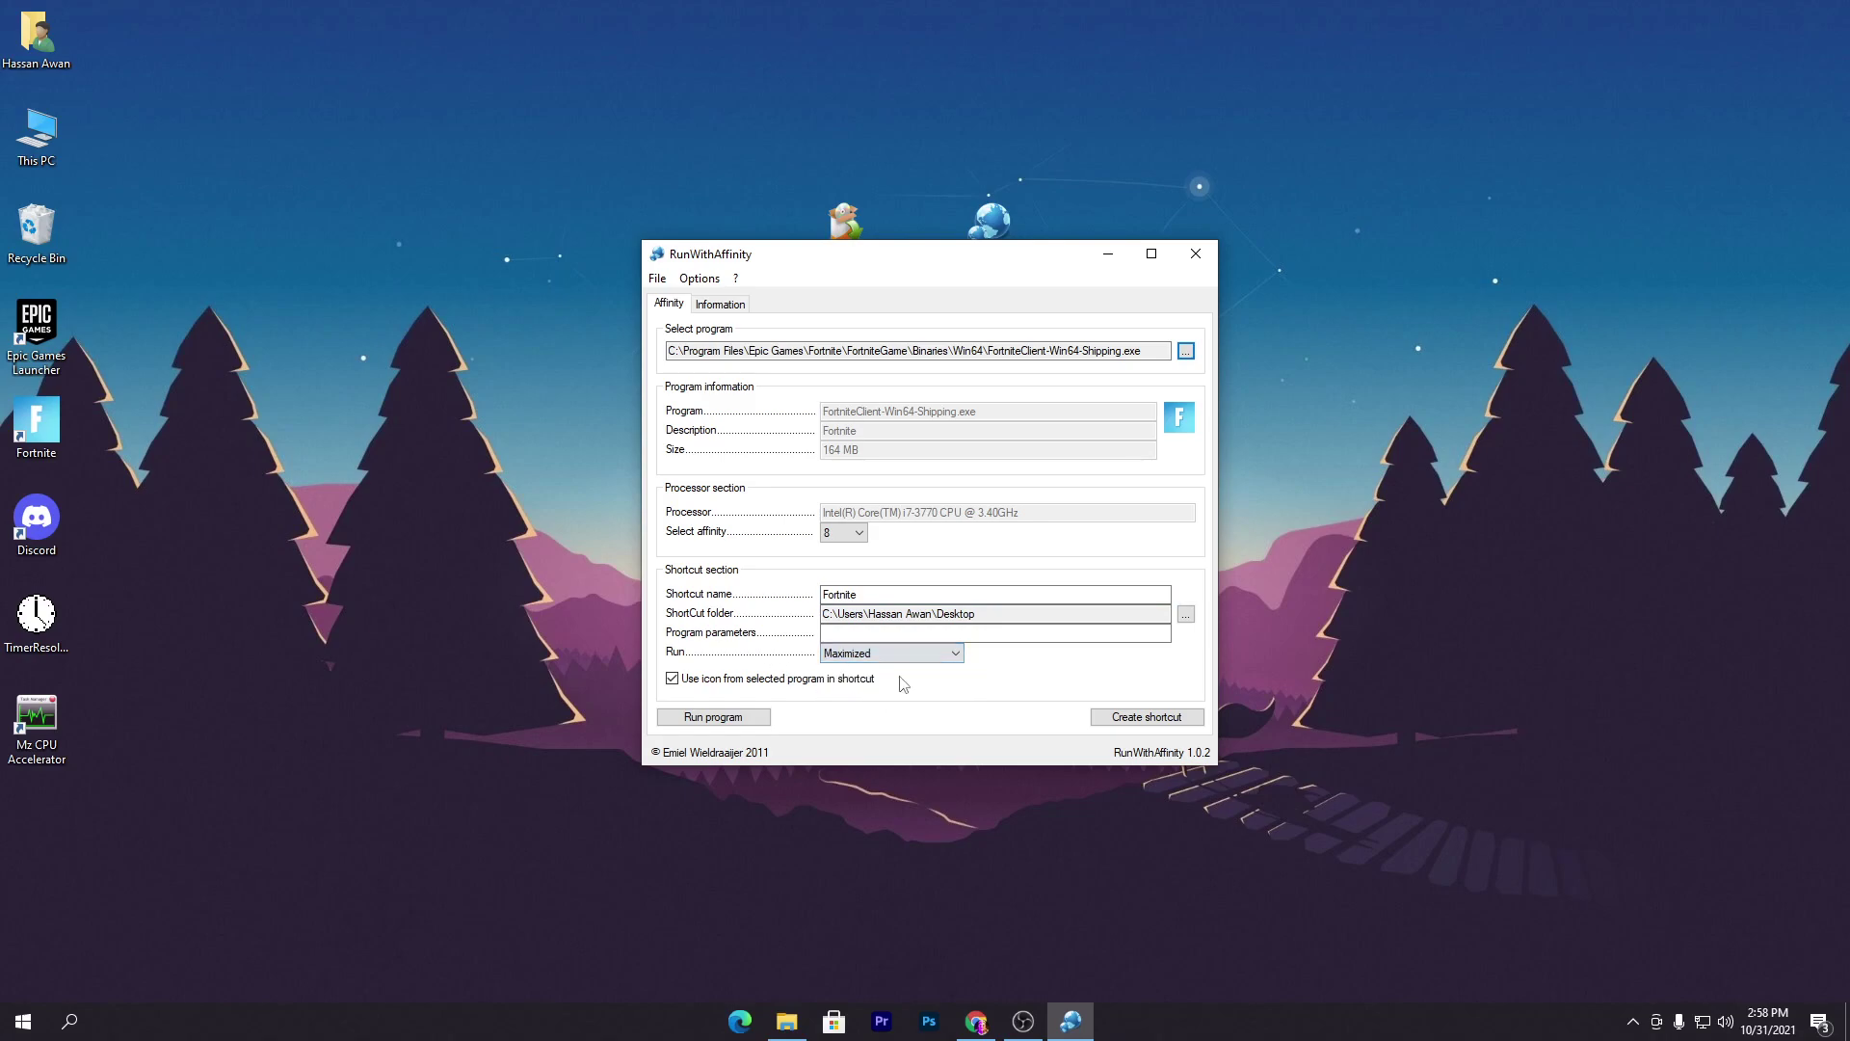
pyautogui.click(1172, 719)
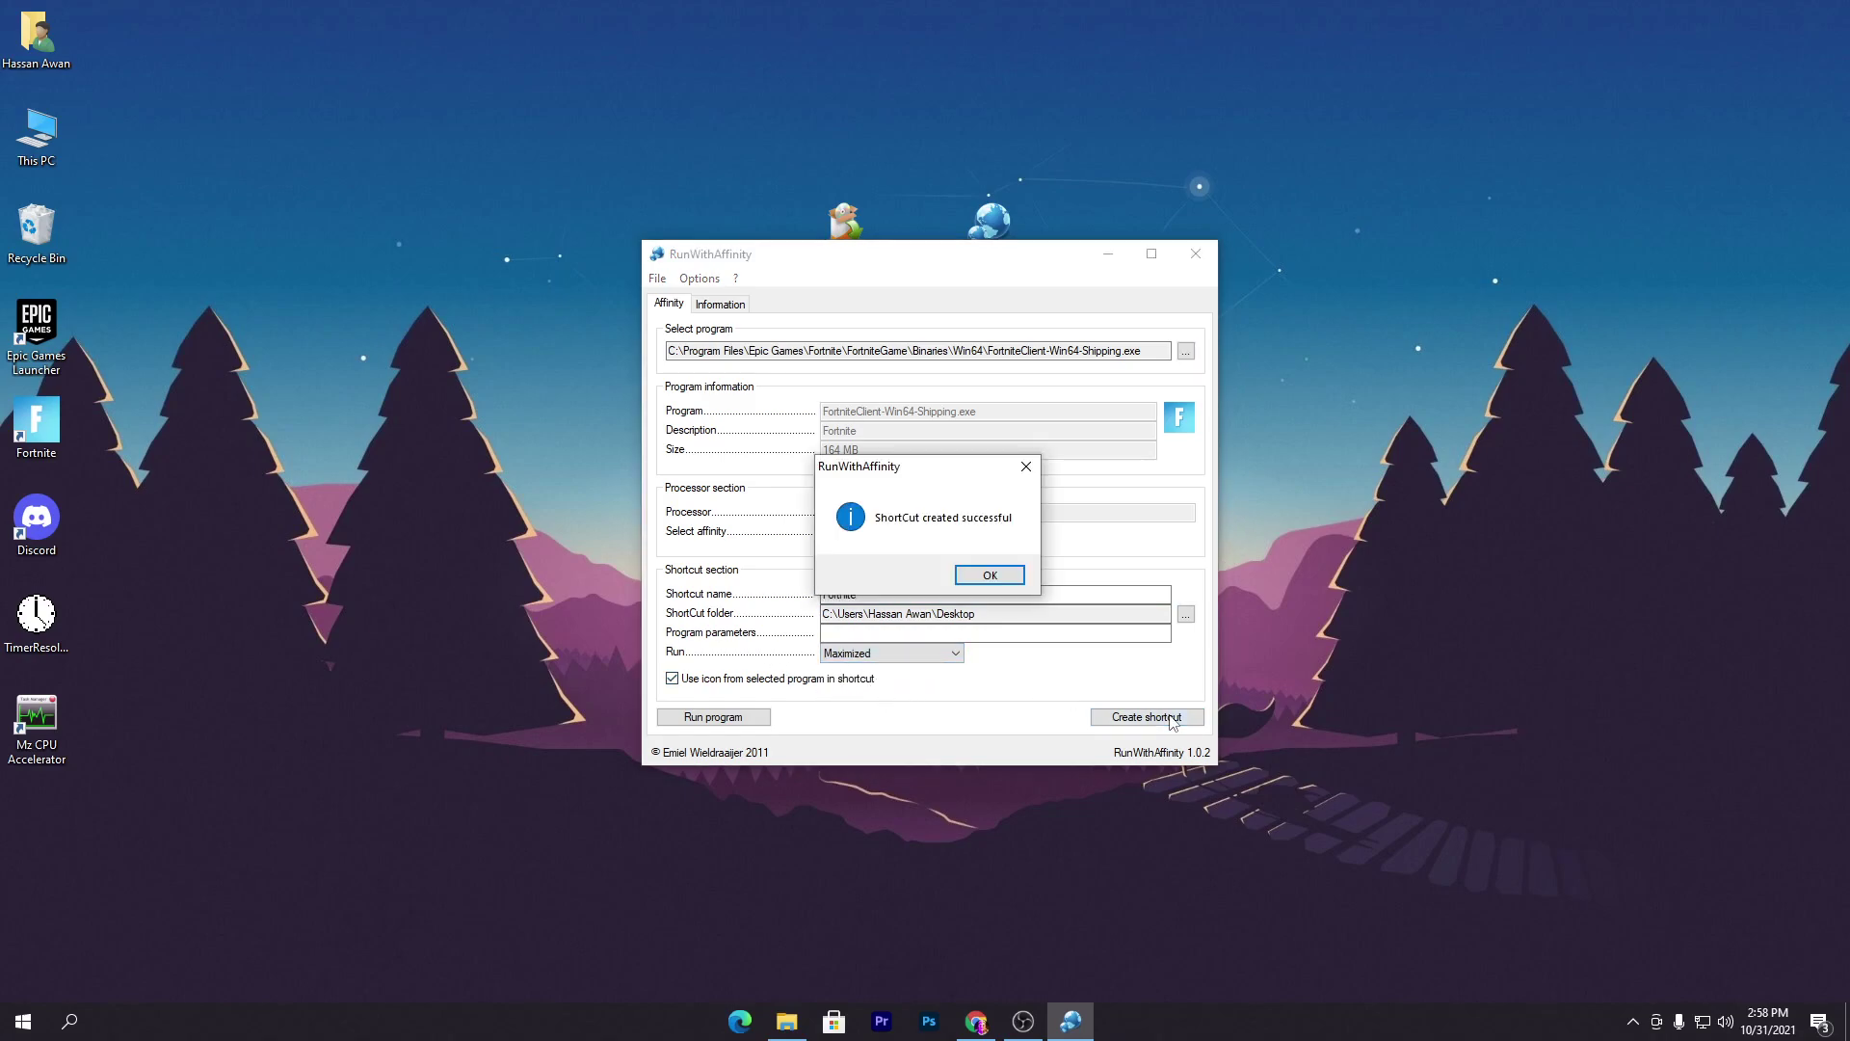
pyautogui.click(1003, 577)
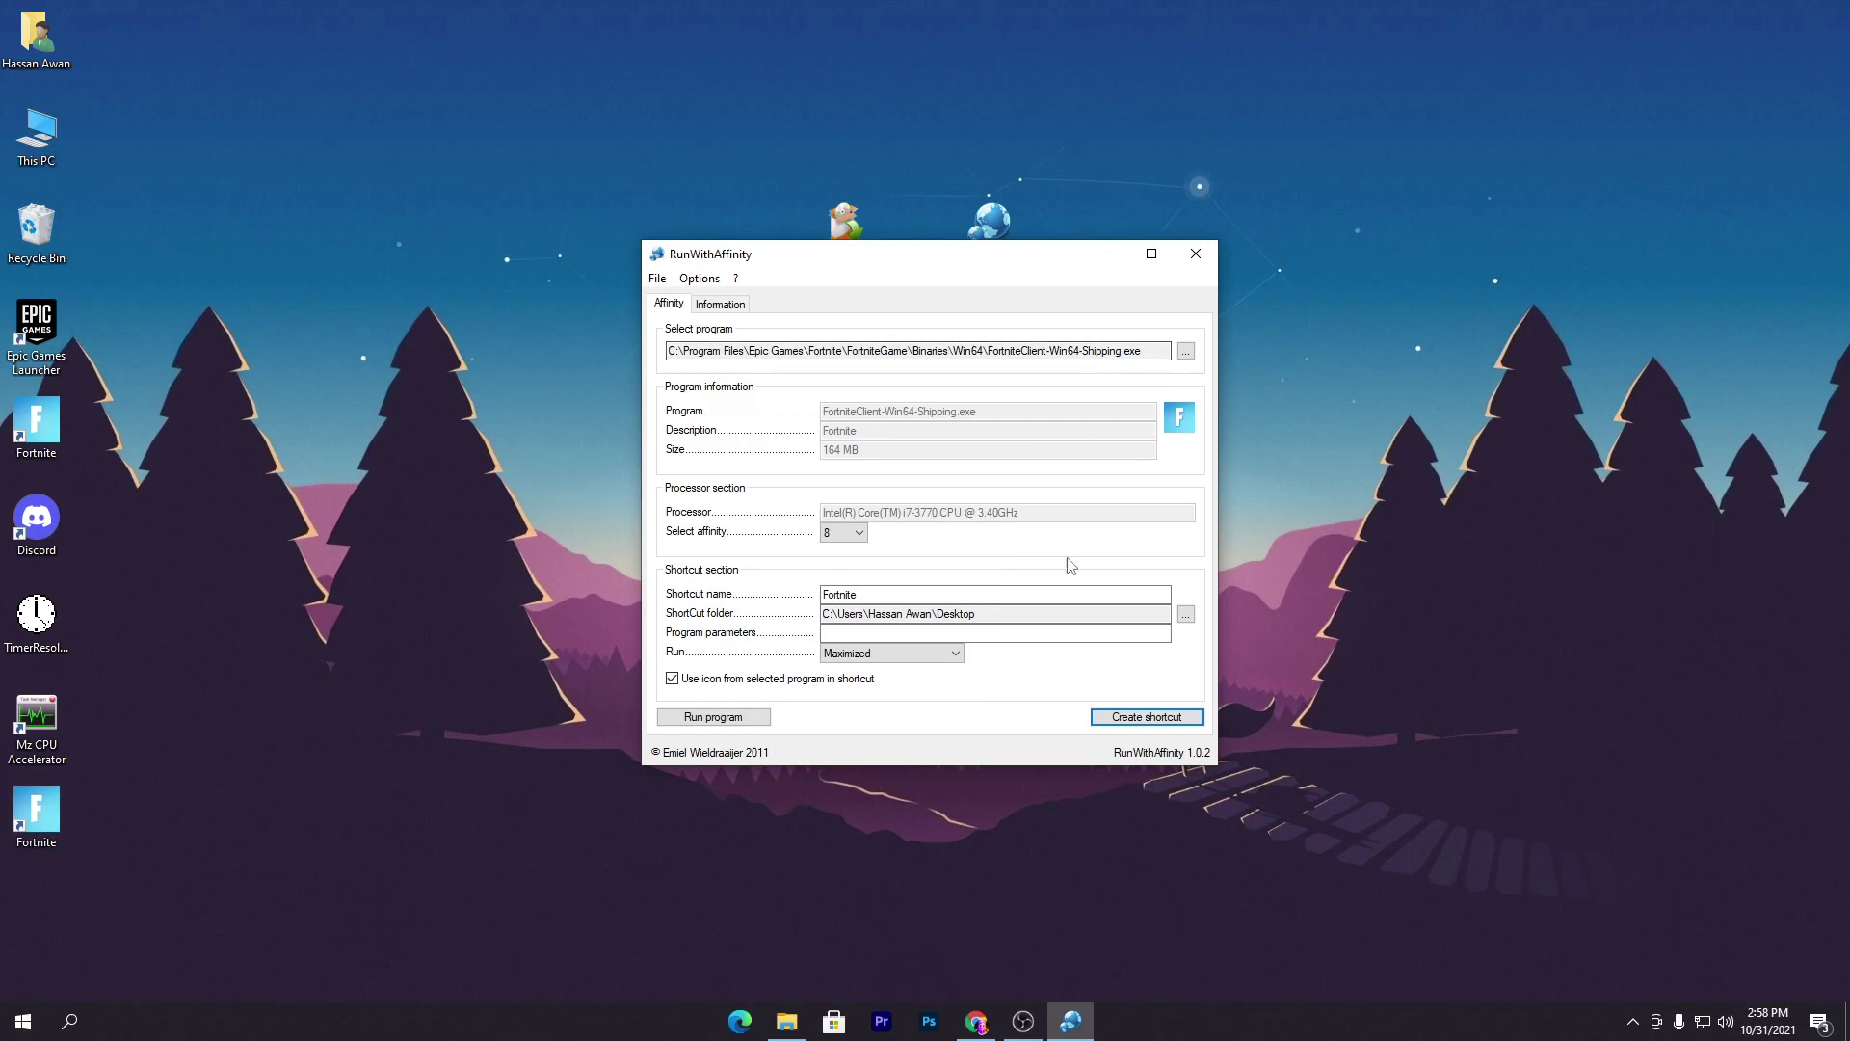
pyautogui.click(726, 714)
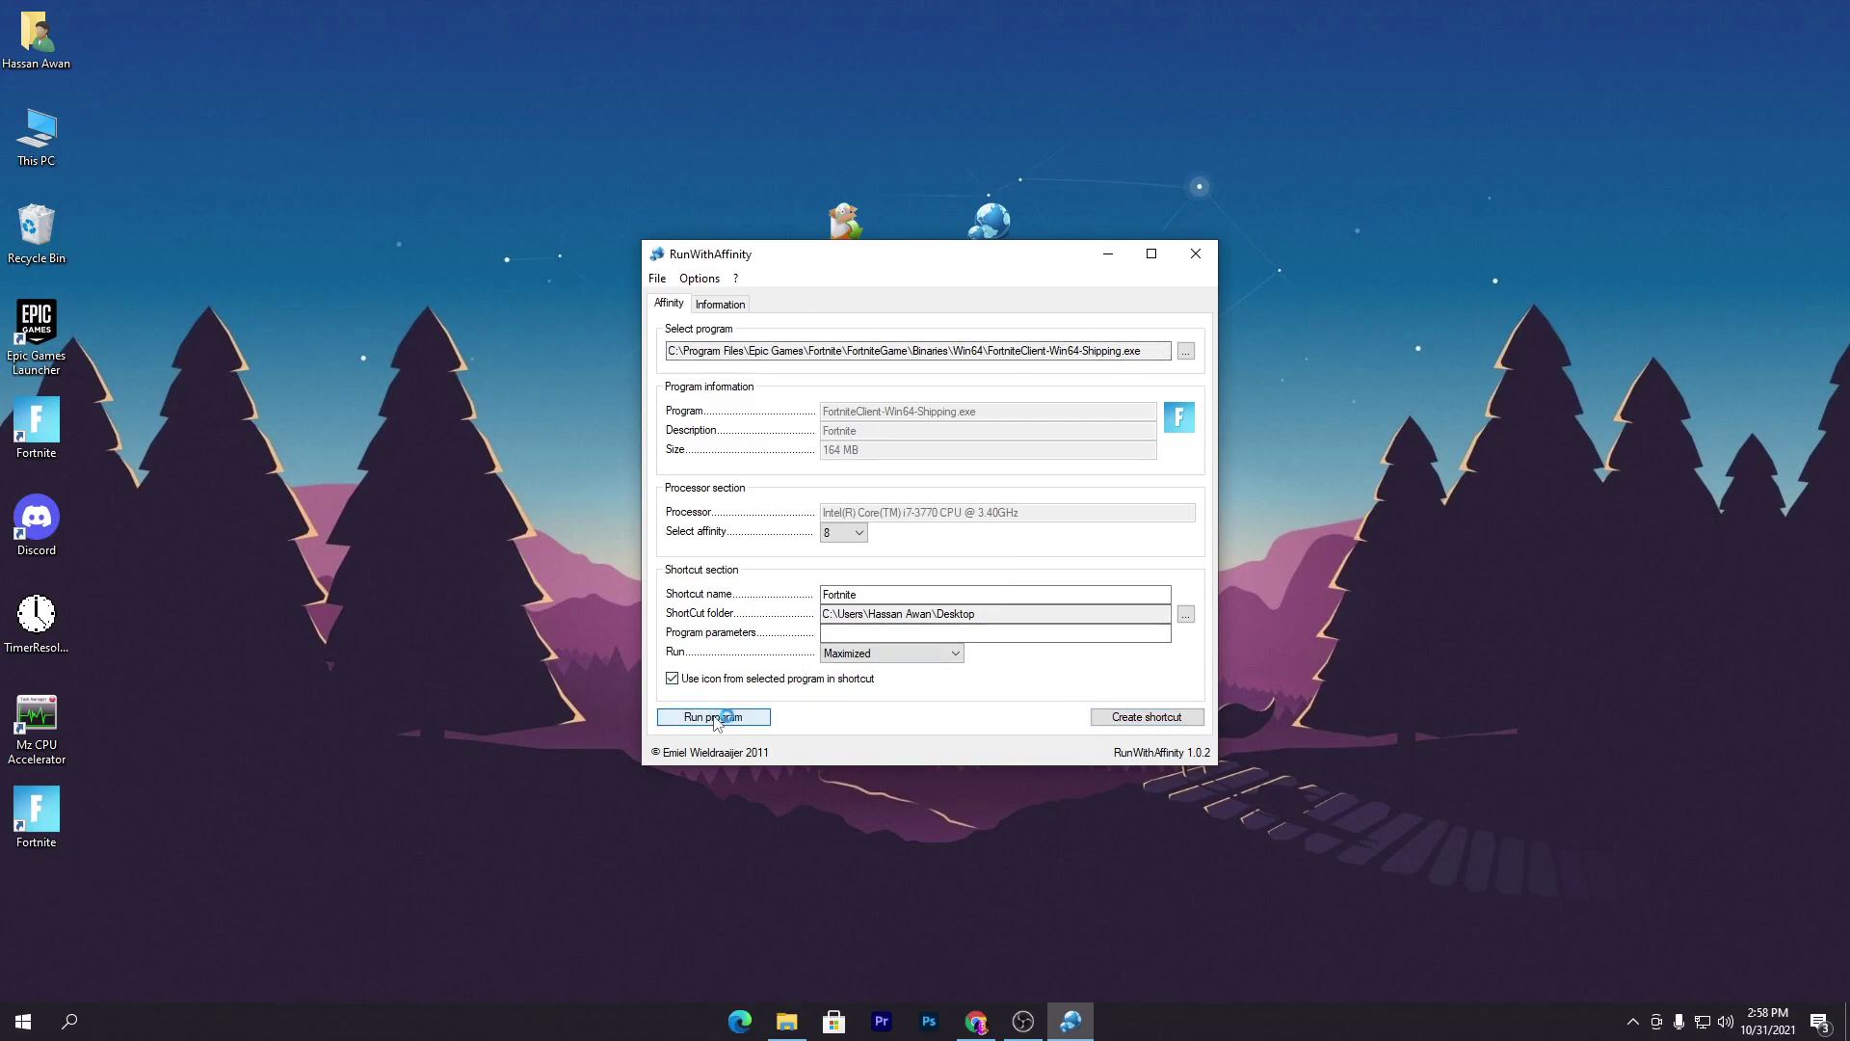
# - Close RunWithAffinity and reveal the hidden tray icons while Fortnite starts
pyautogui.click(1195, 254)
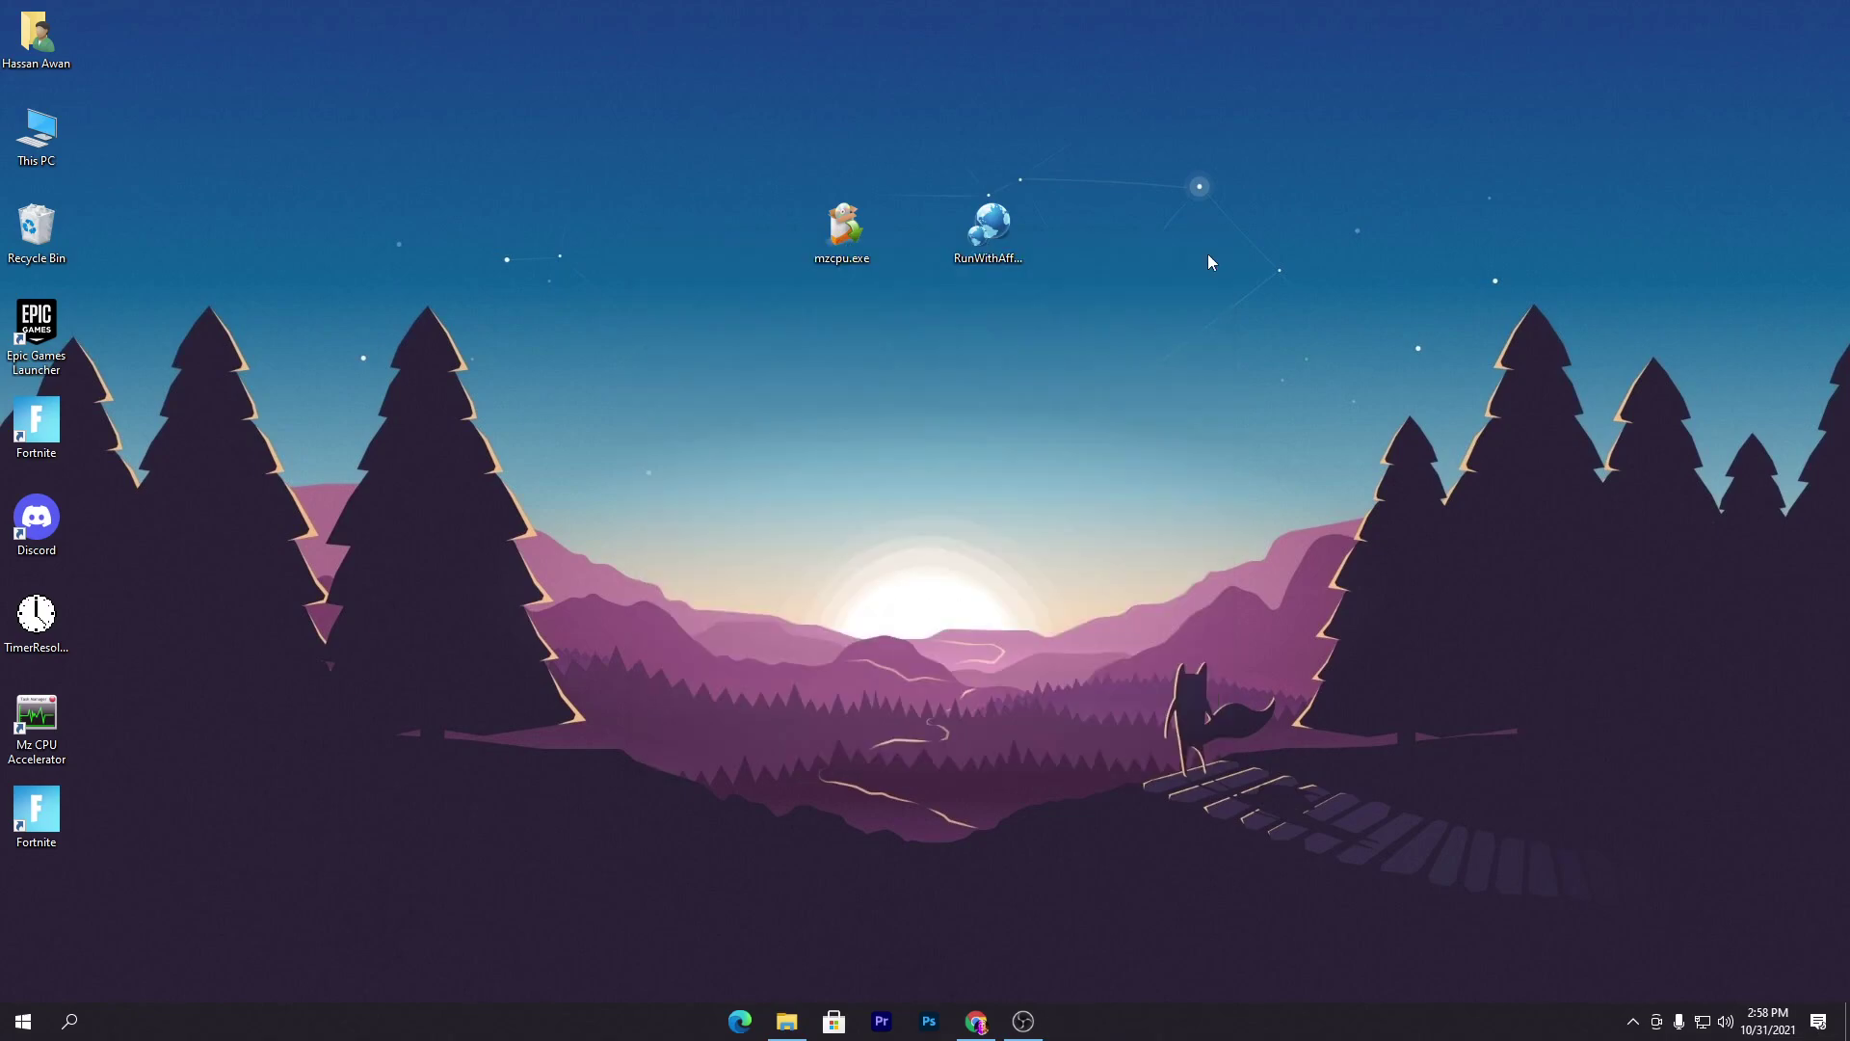
pyautogui.click(1633, 1020)
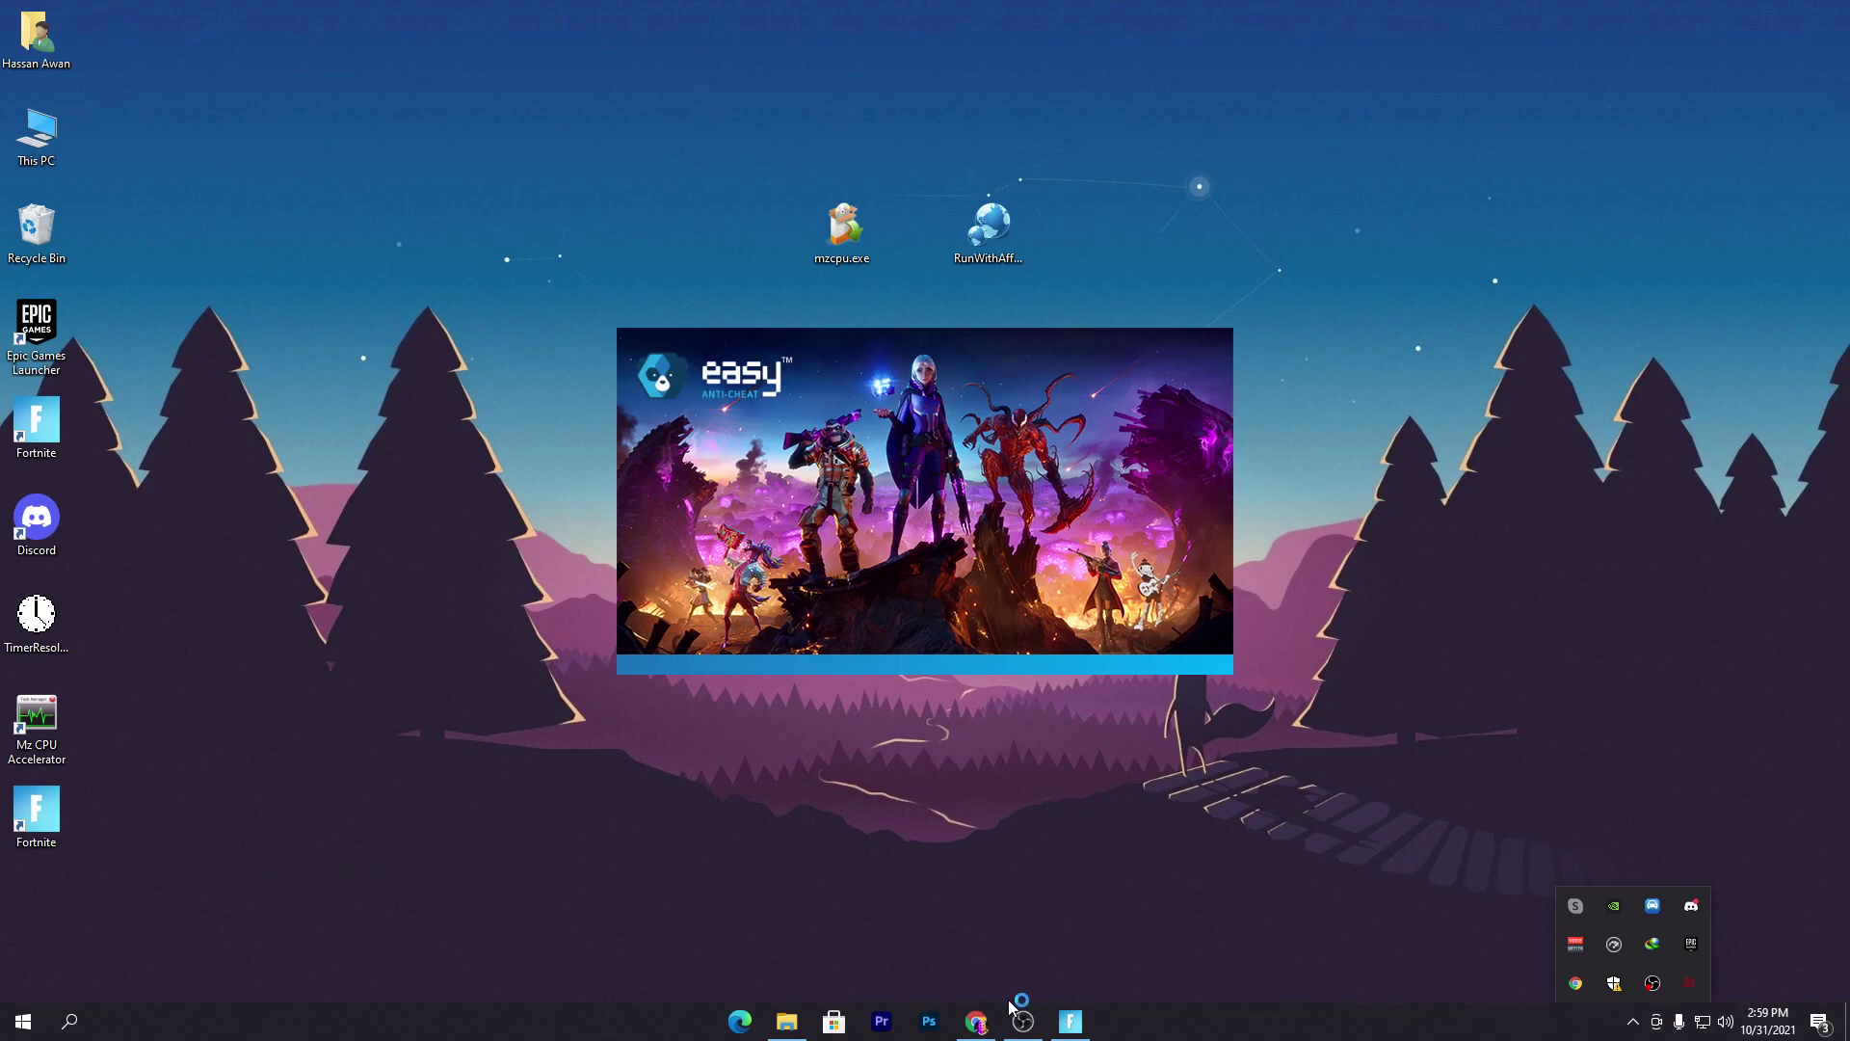
# - Search 'power' and reach the Bitsum Highest Performance plan's advanced settings via Power & sleep
pyautogui.click(83, 1020)
pyautogui.write('power')
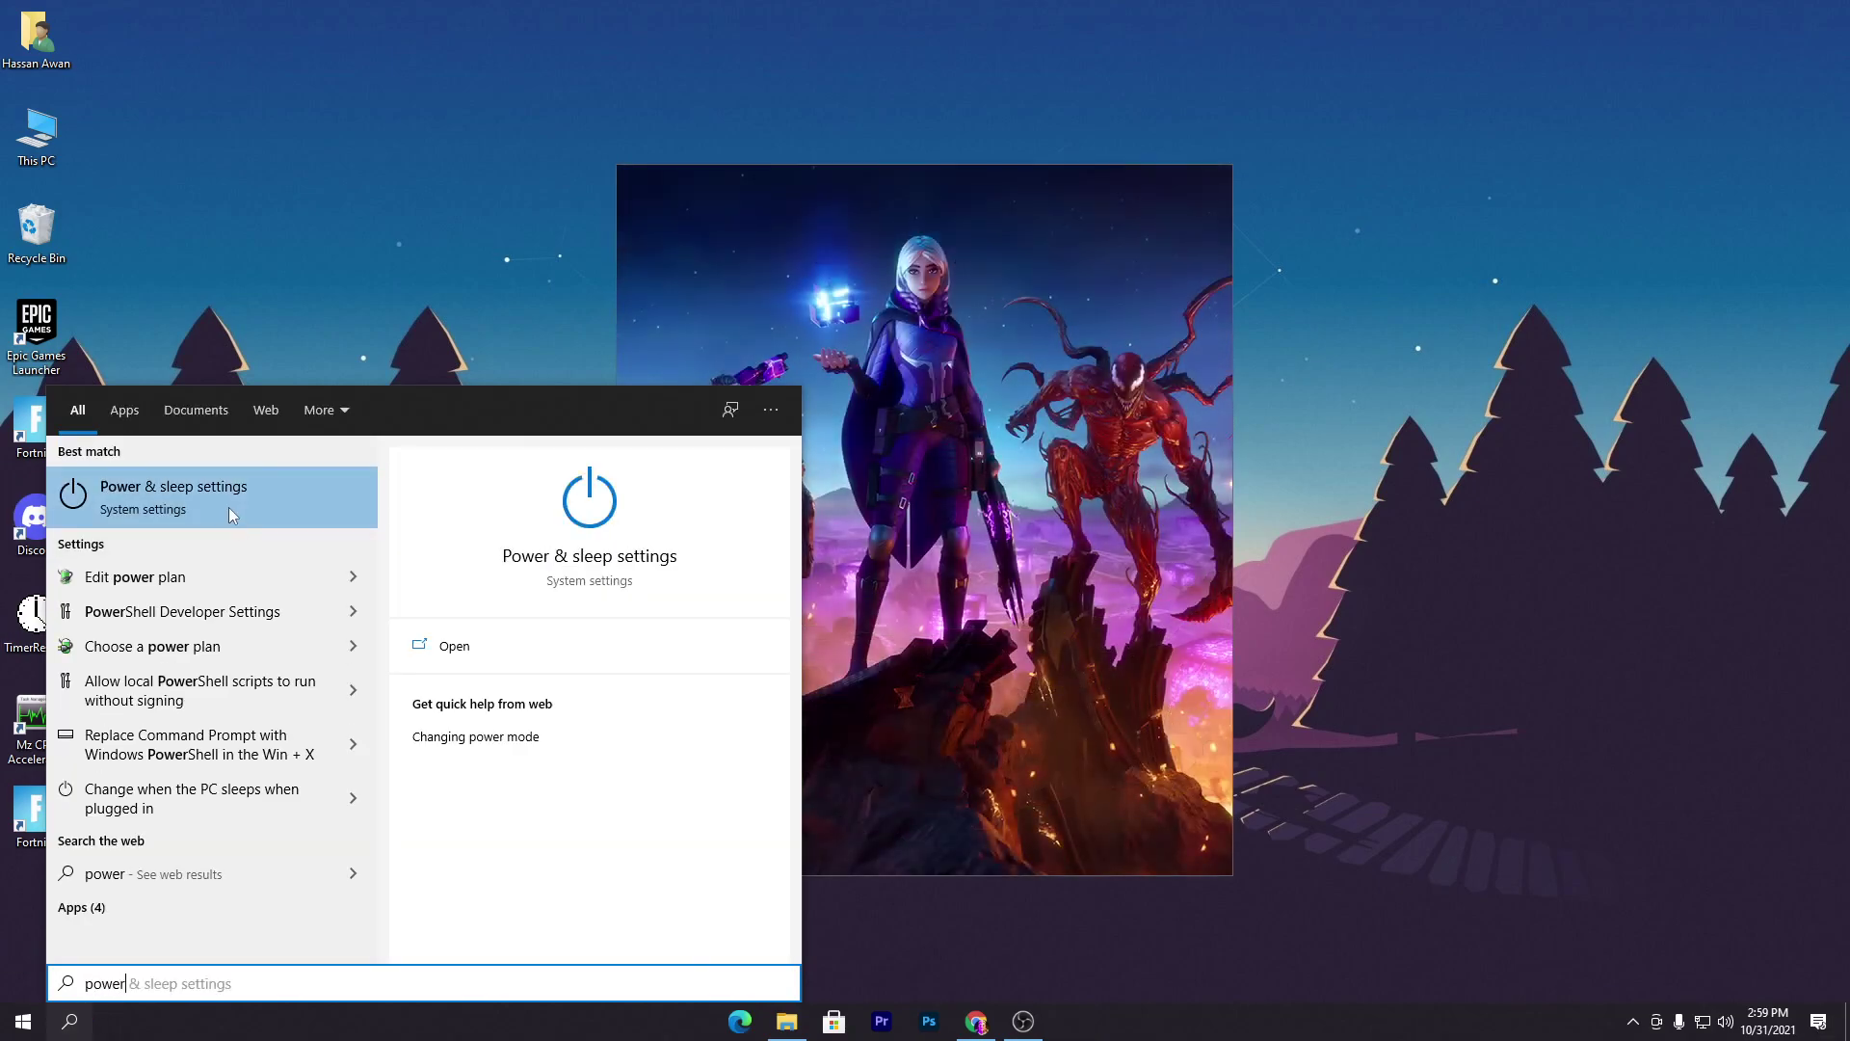
pyautogui.click(228, 507)
pyautogui.click(1663, 274)
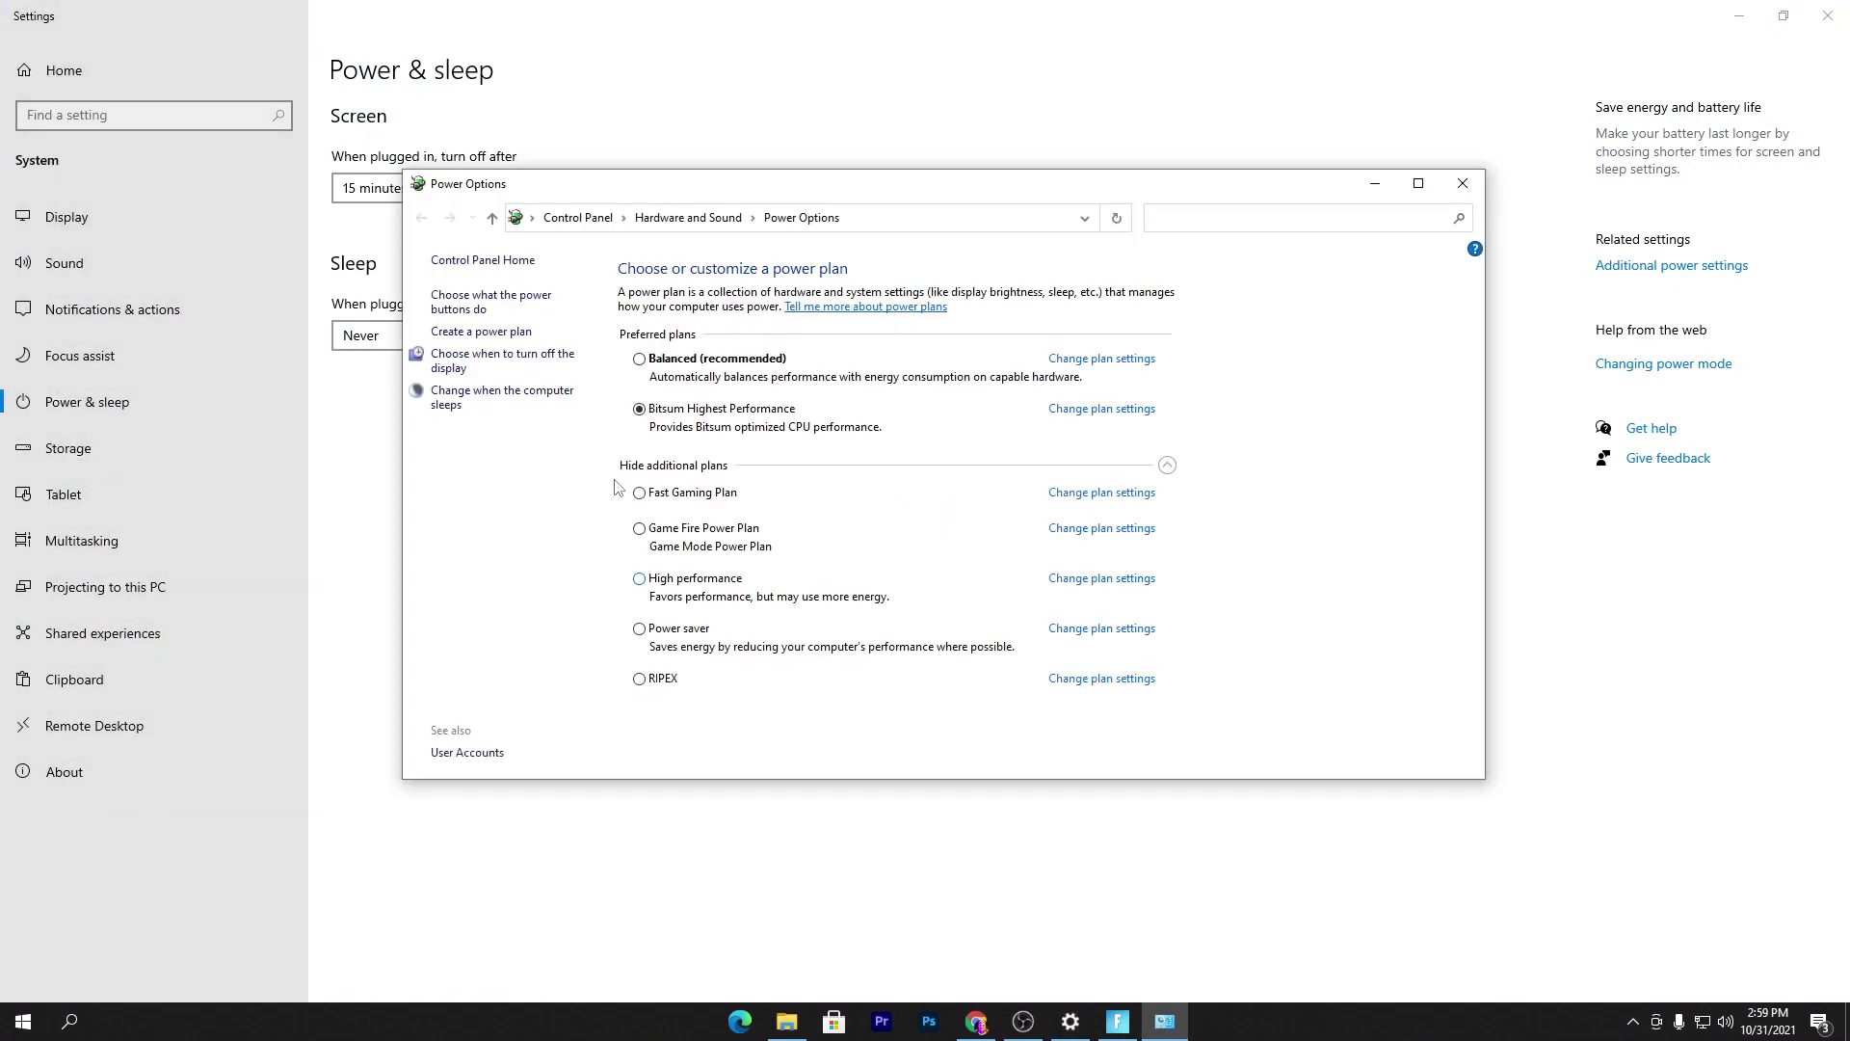
pyautogui.click(1103, 409)
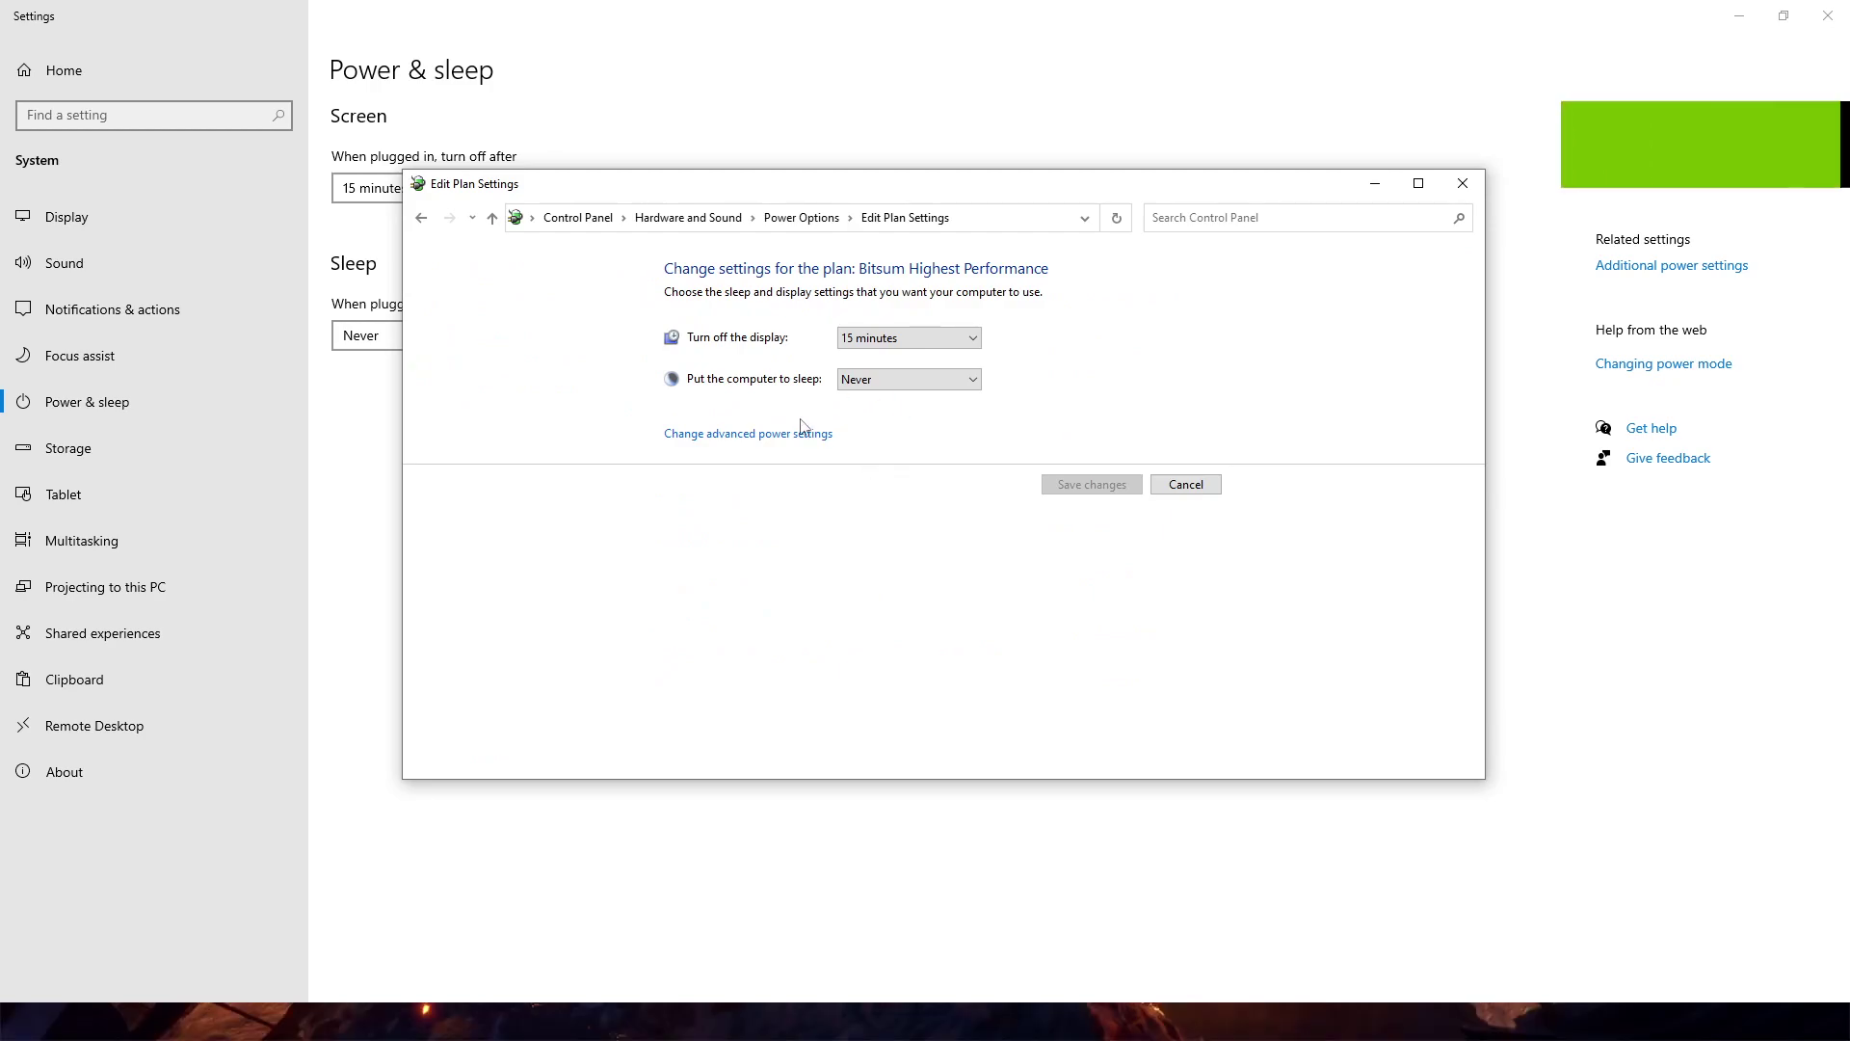
pyautogui.click(756, 435)
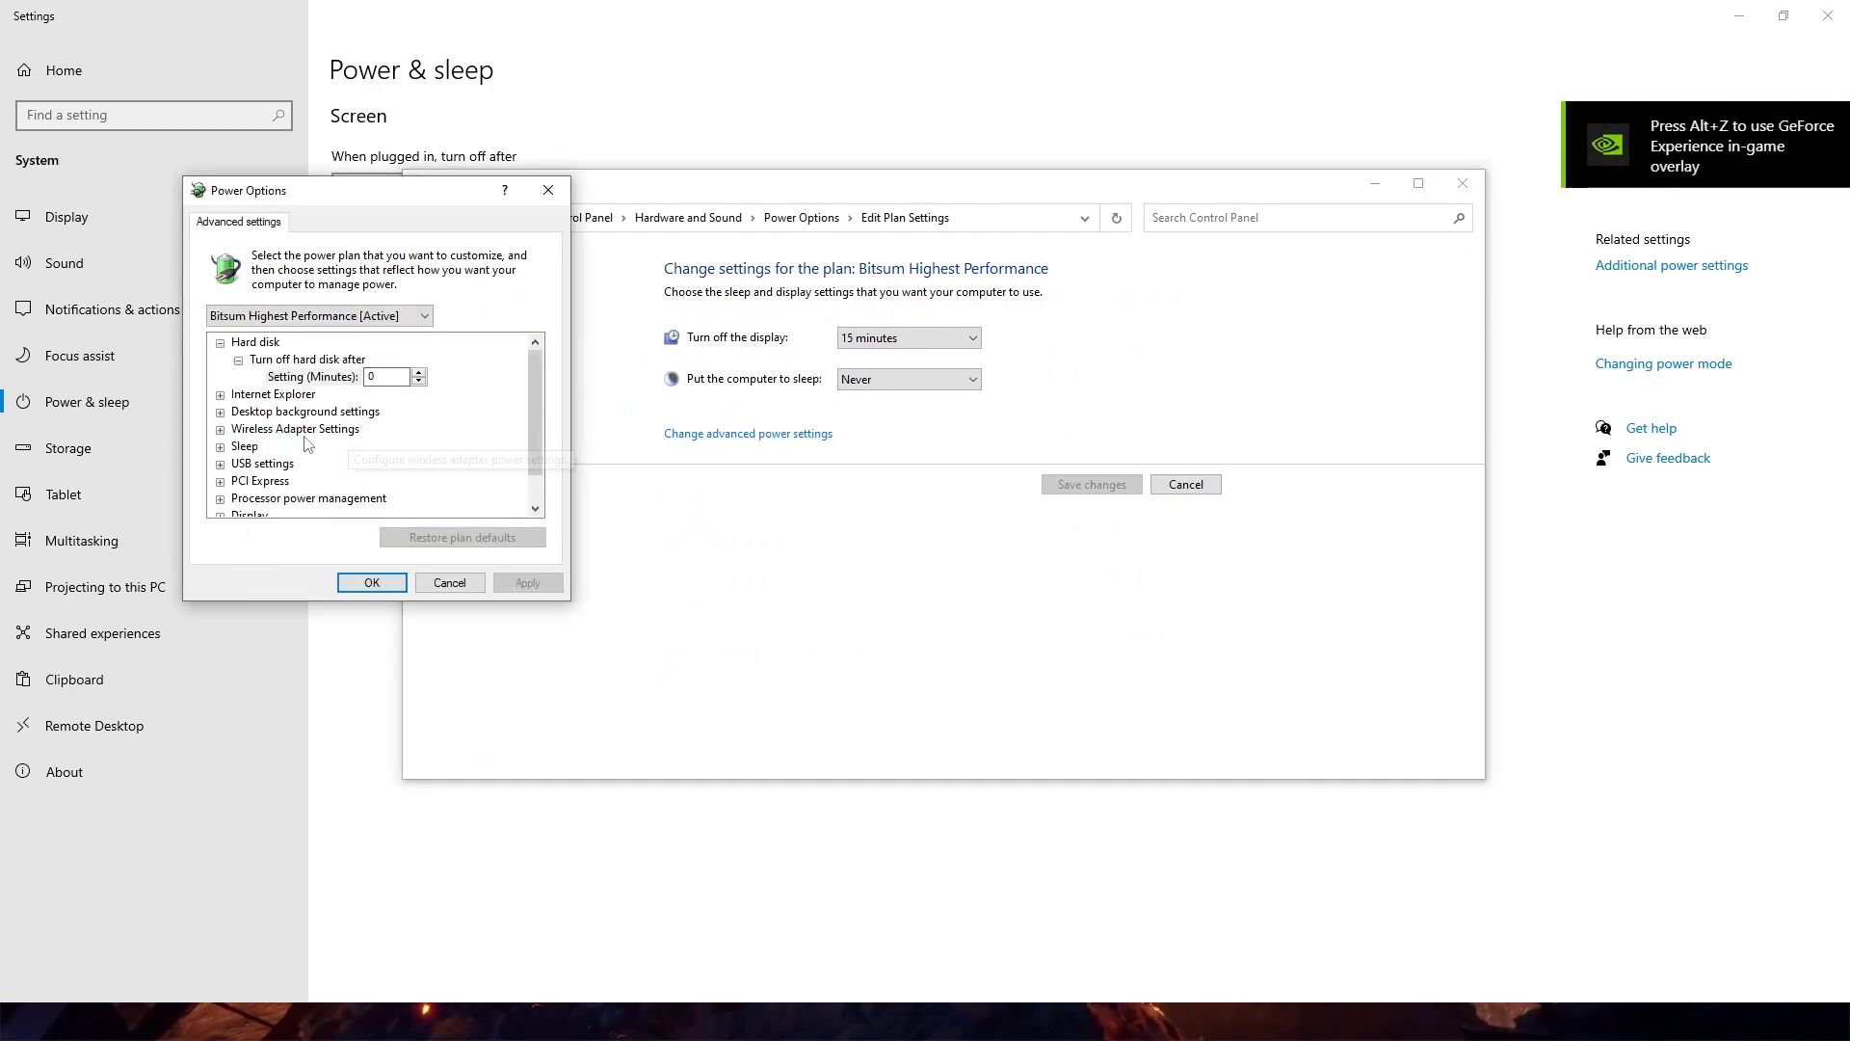
pyautogui.moveTo(323, 190); pyautogui.dragTo(751, 192)
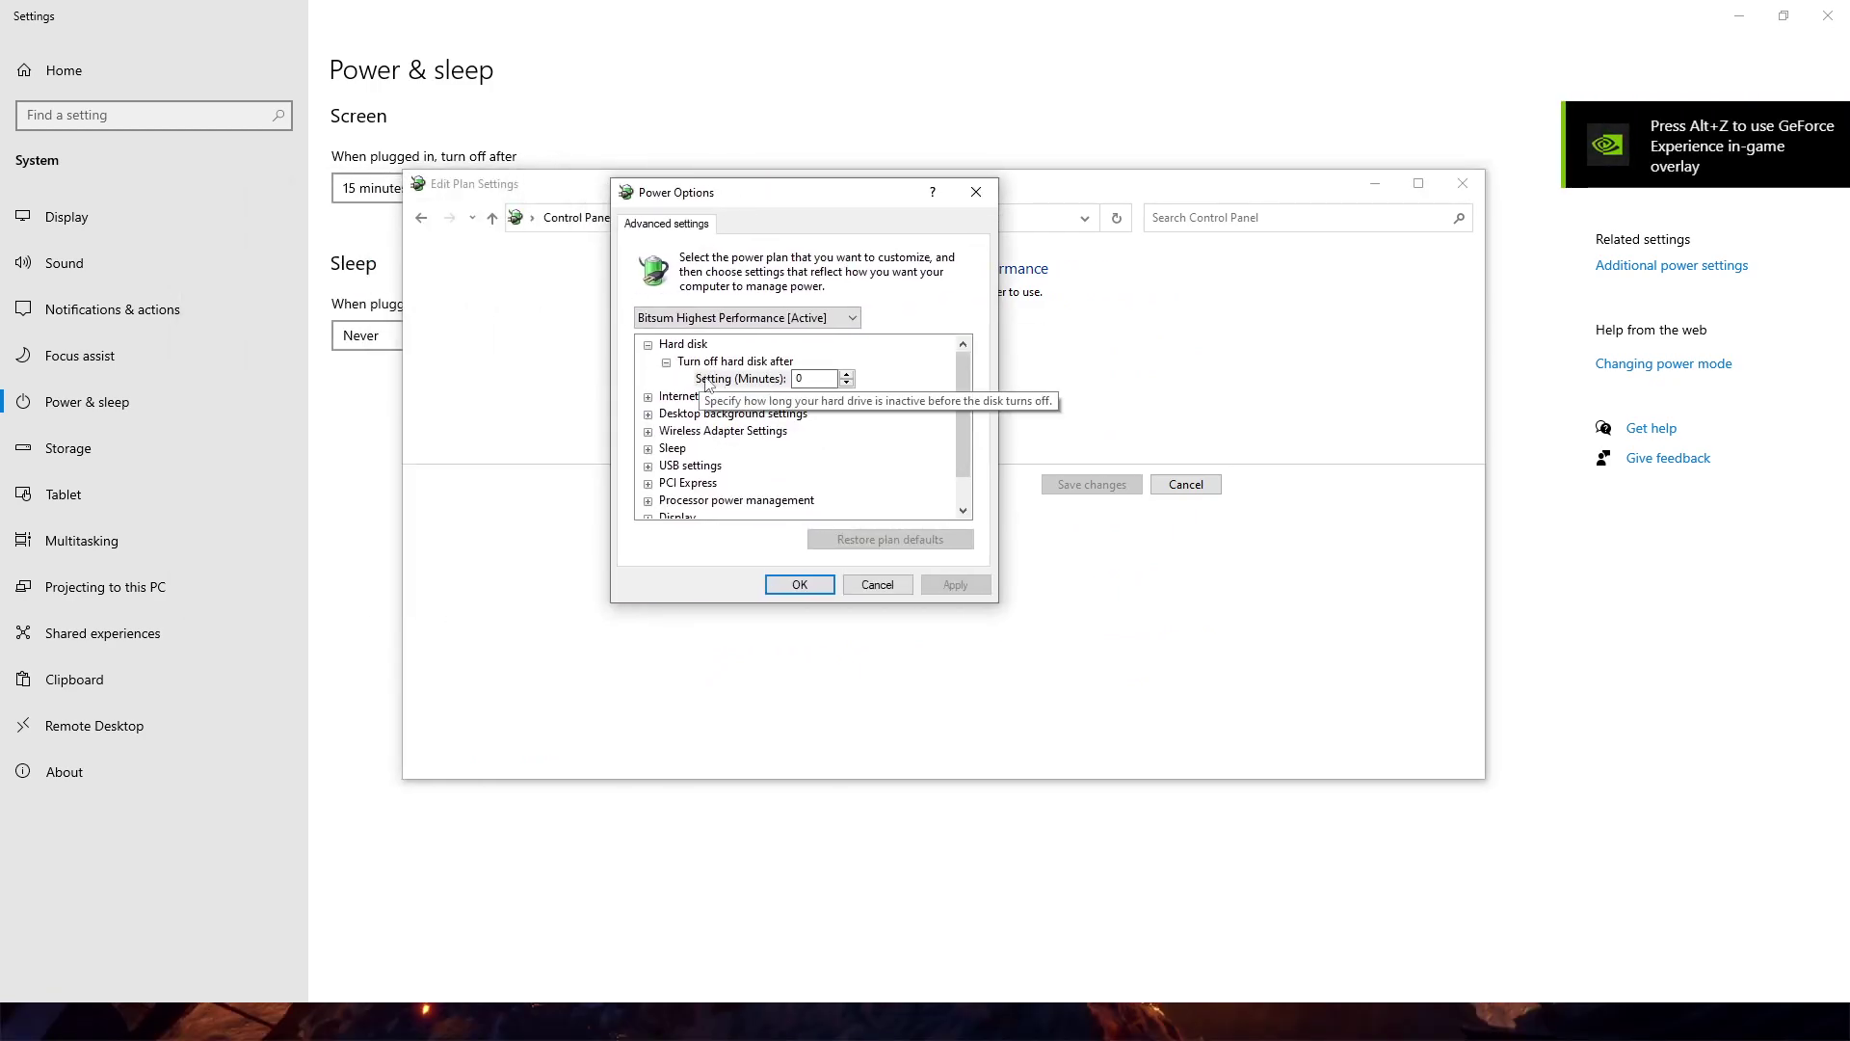
pyautogui.scroll(-1, 880, 404)
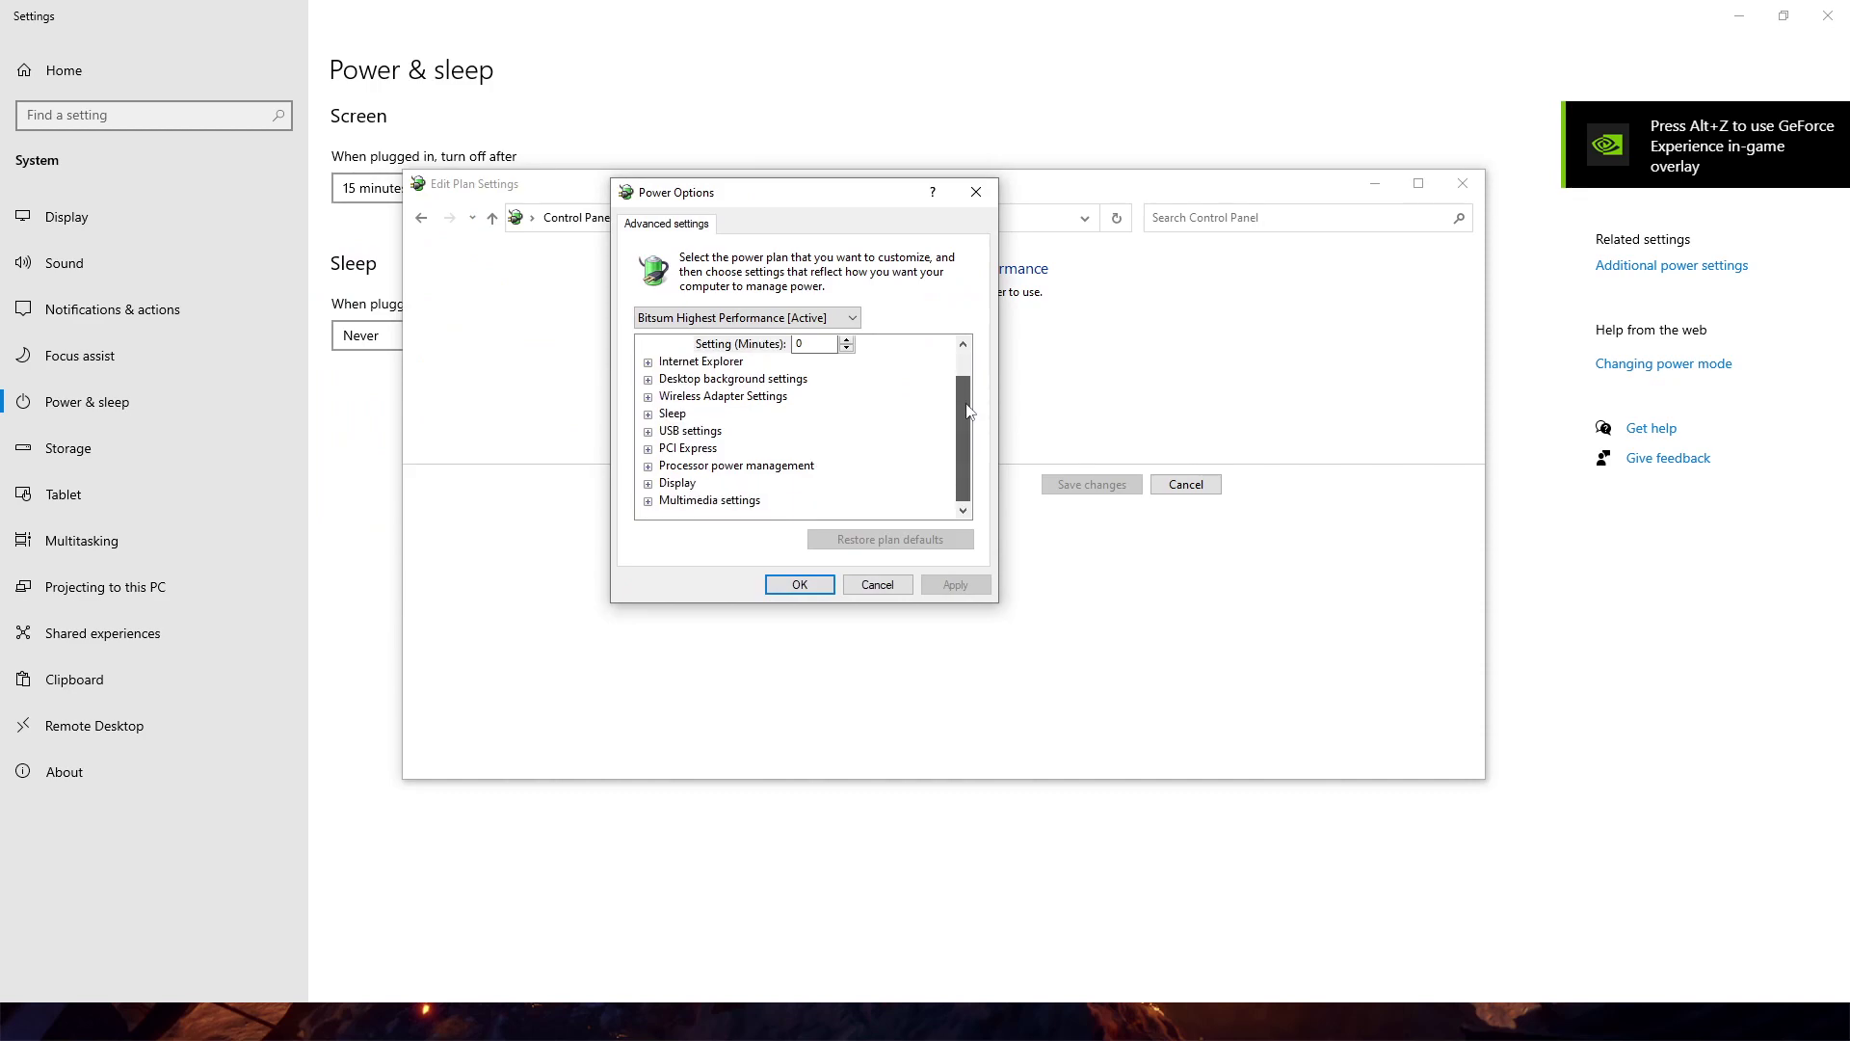
pyautogui.click(656, 432)
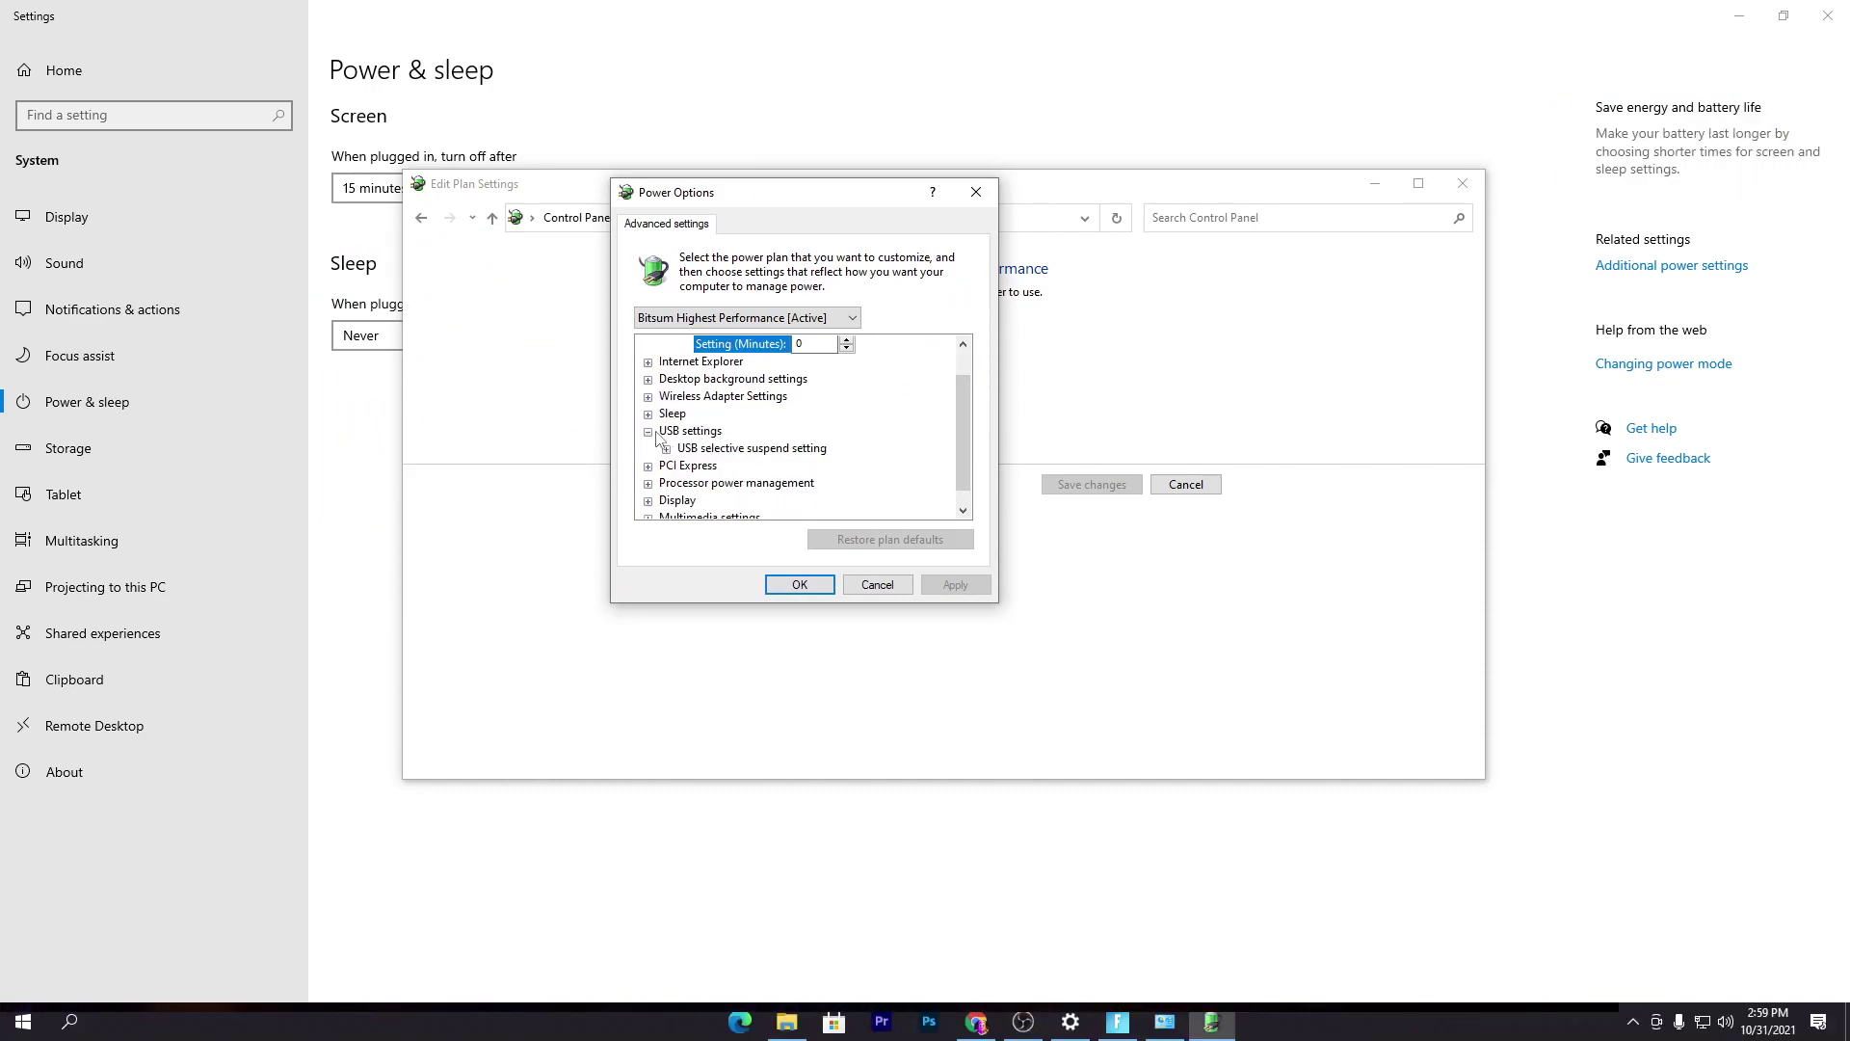
pyautogui.click(666, 450)
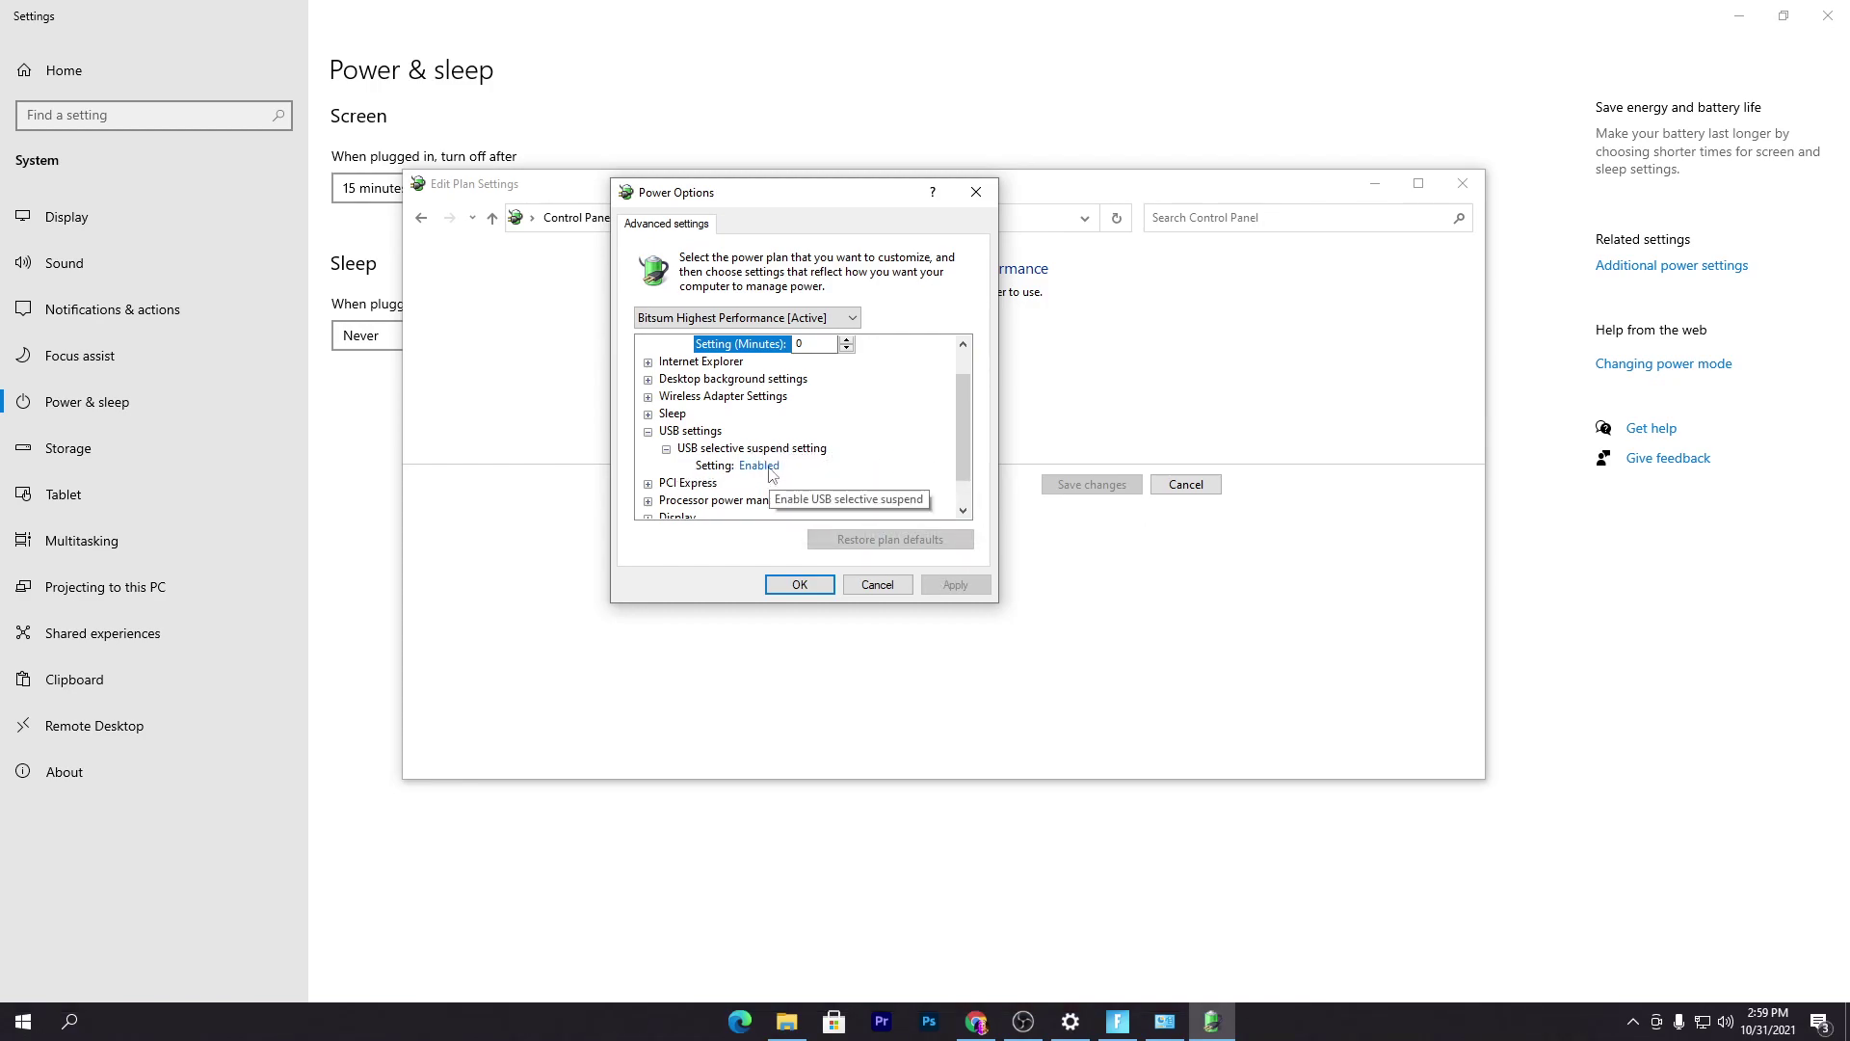
pyautogui.click(771, 470)
pyautogui.click(783, 474)
pyautogui.click(799, 476)
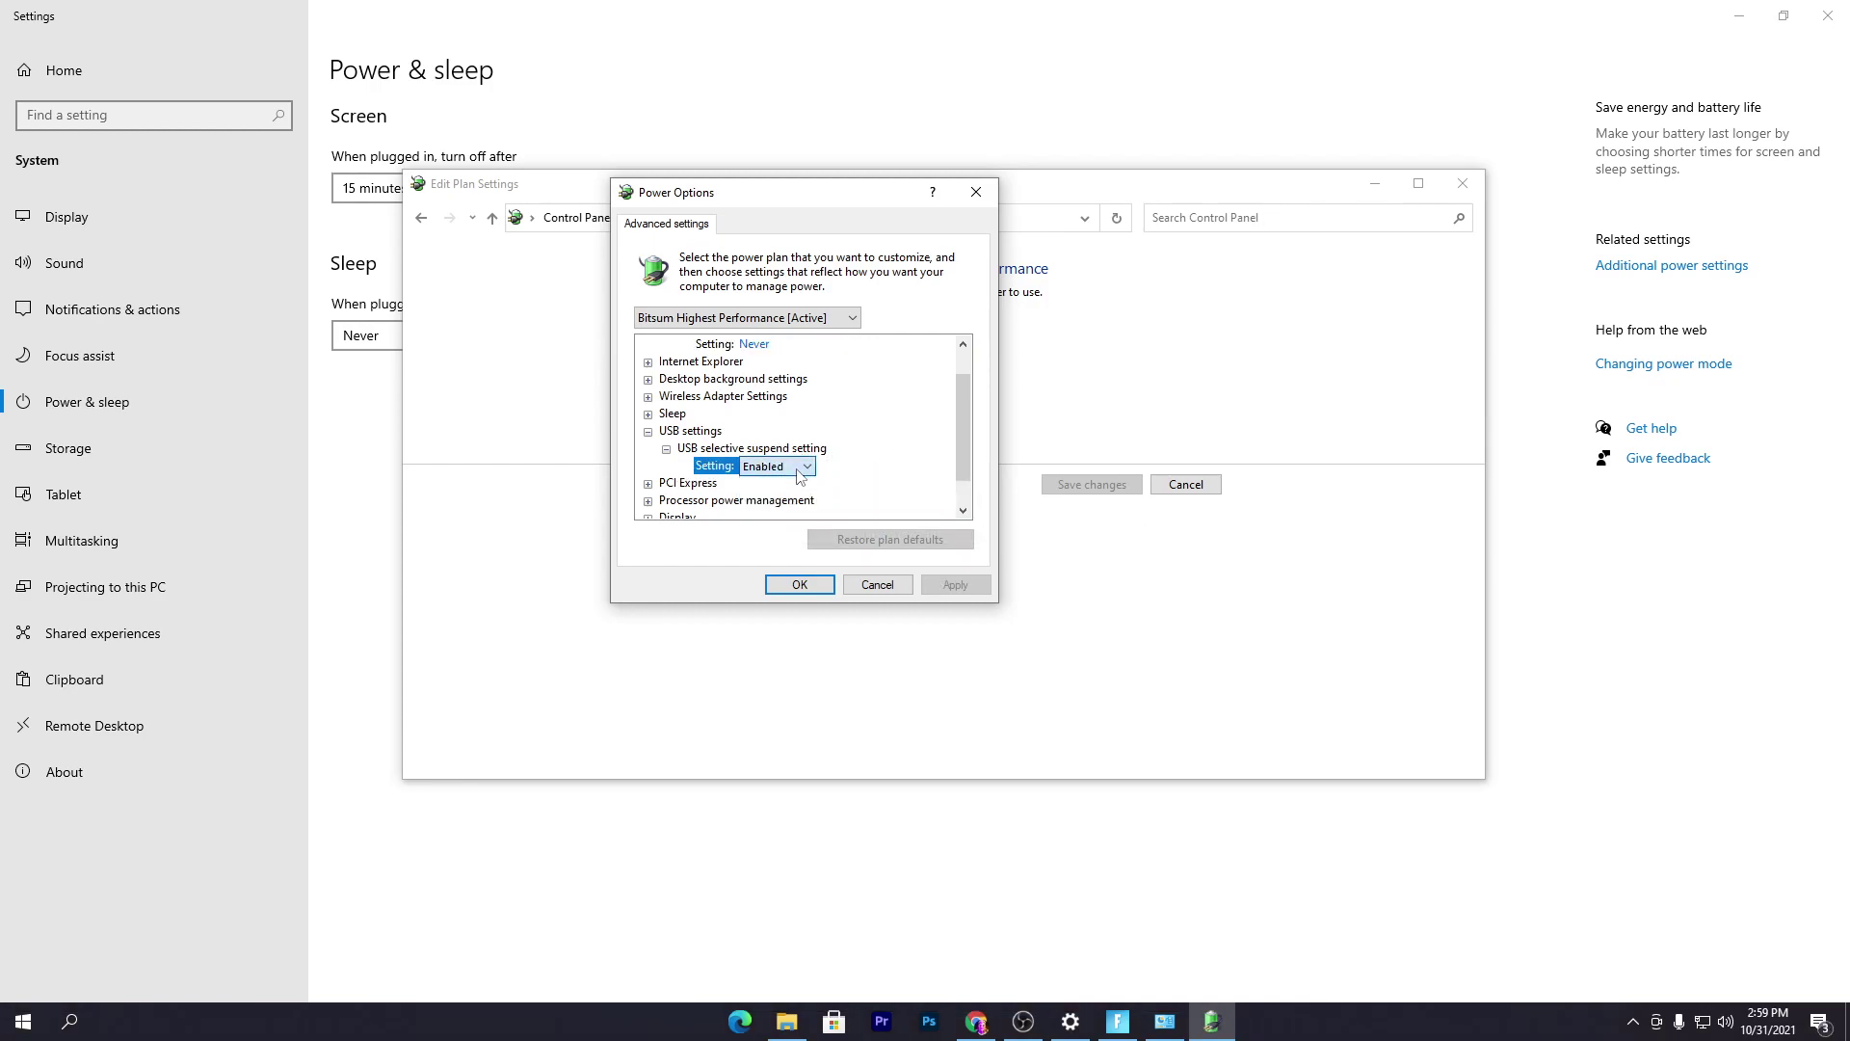
pyautogui.scroll(-1, 733, 453)
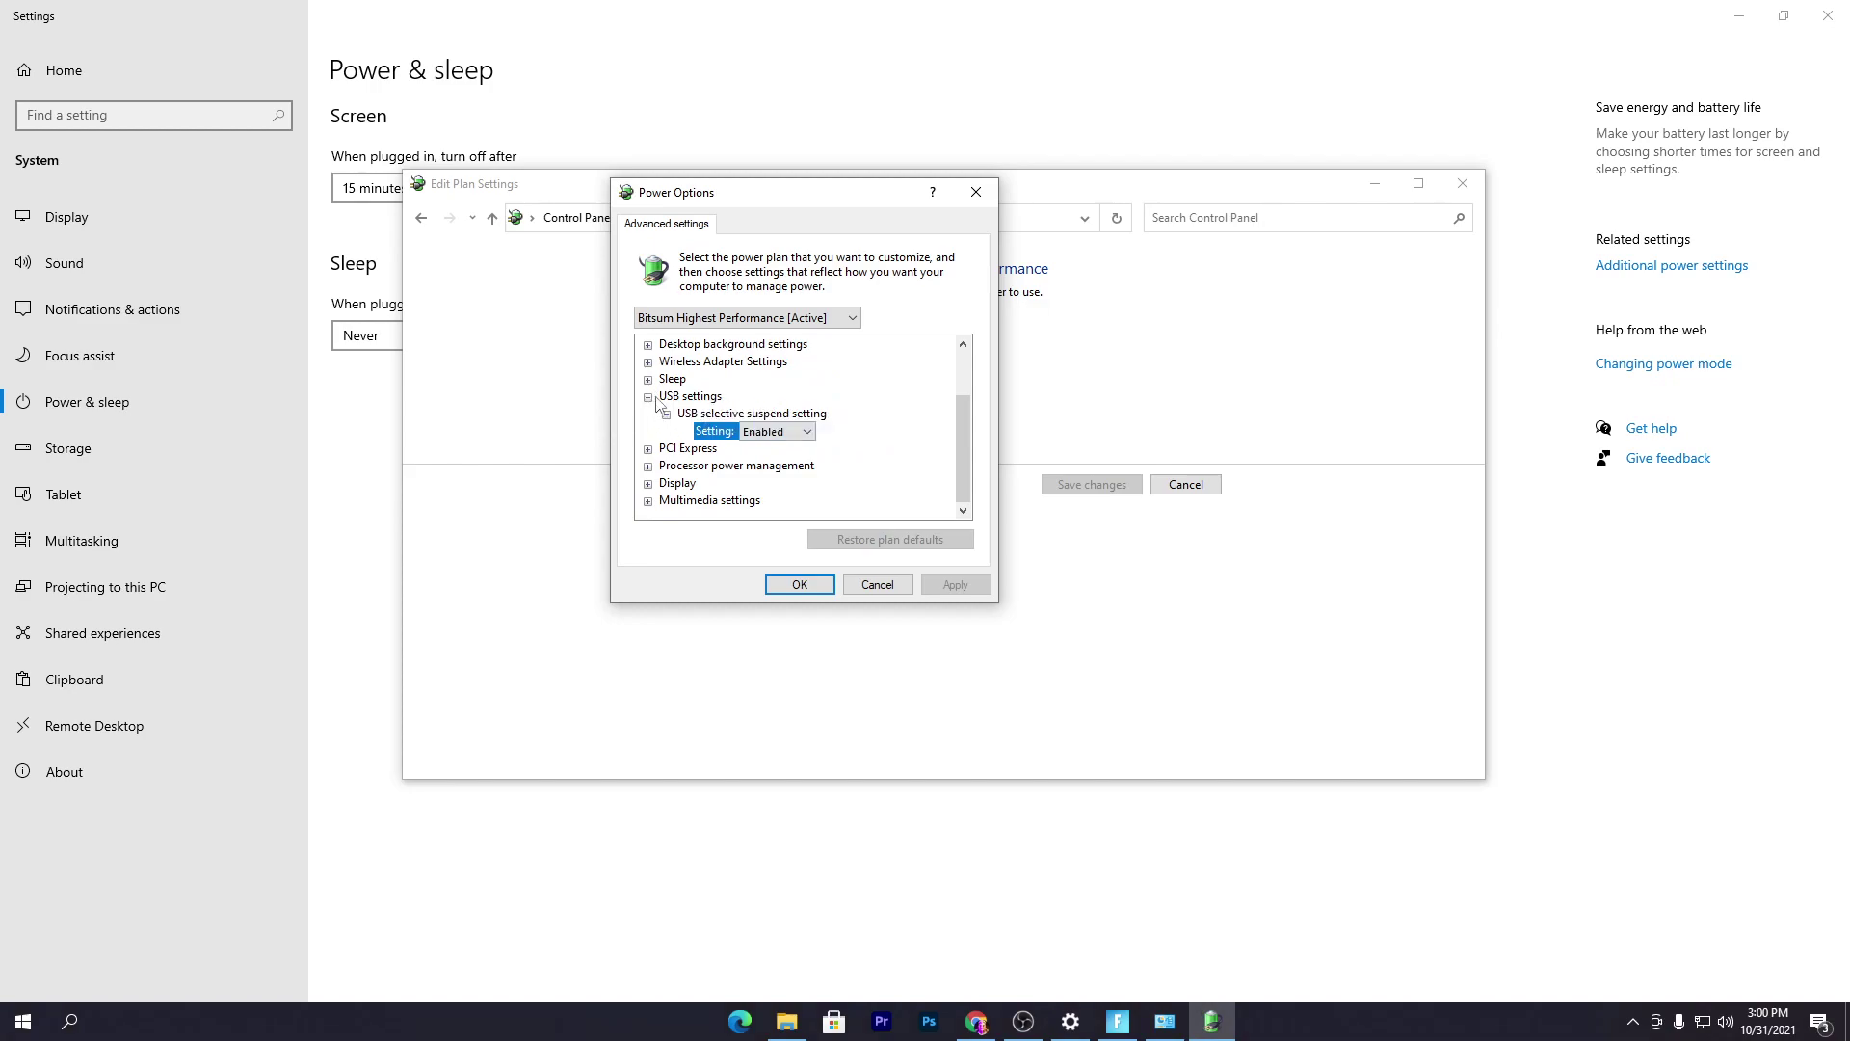
pyautogui.click(648, 397)
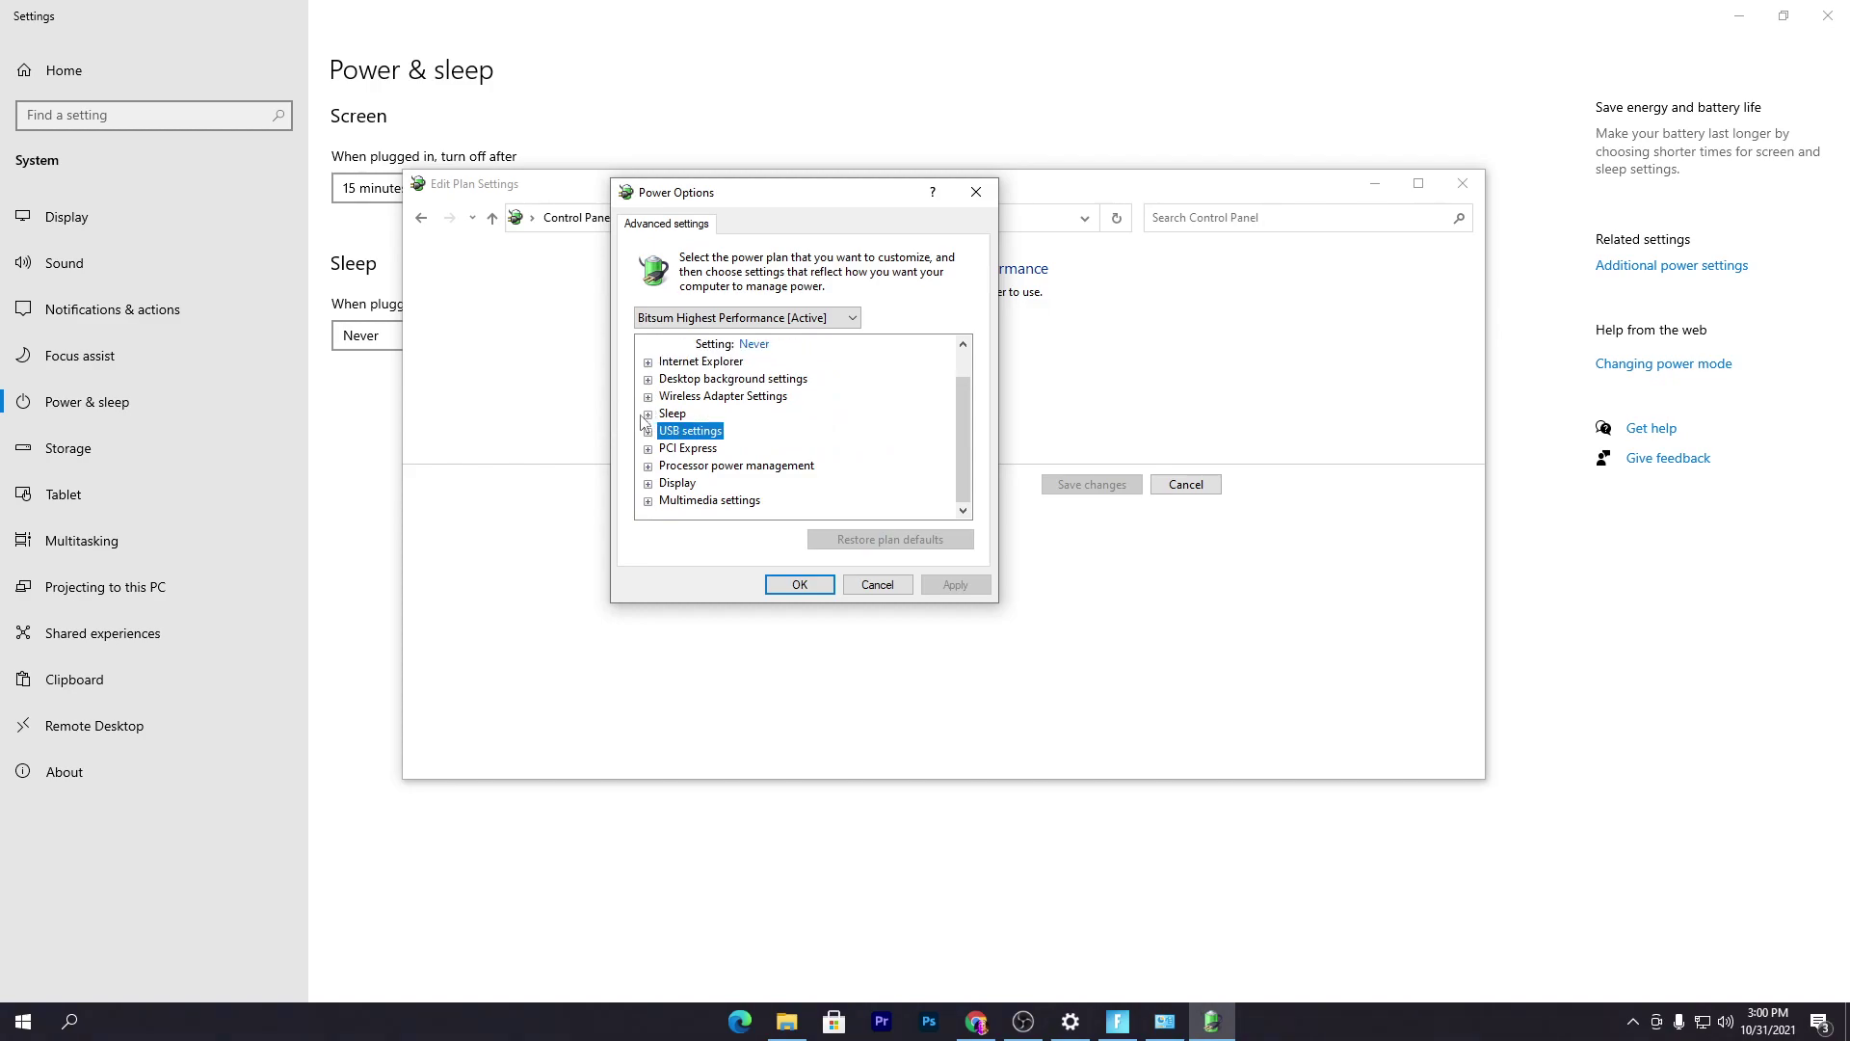
# - Verify Maximum processor state is 100% under Processor power management, then close both power windows
pyautogui.click(648, 466)
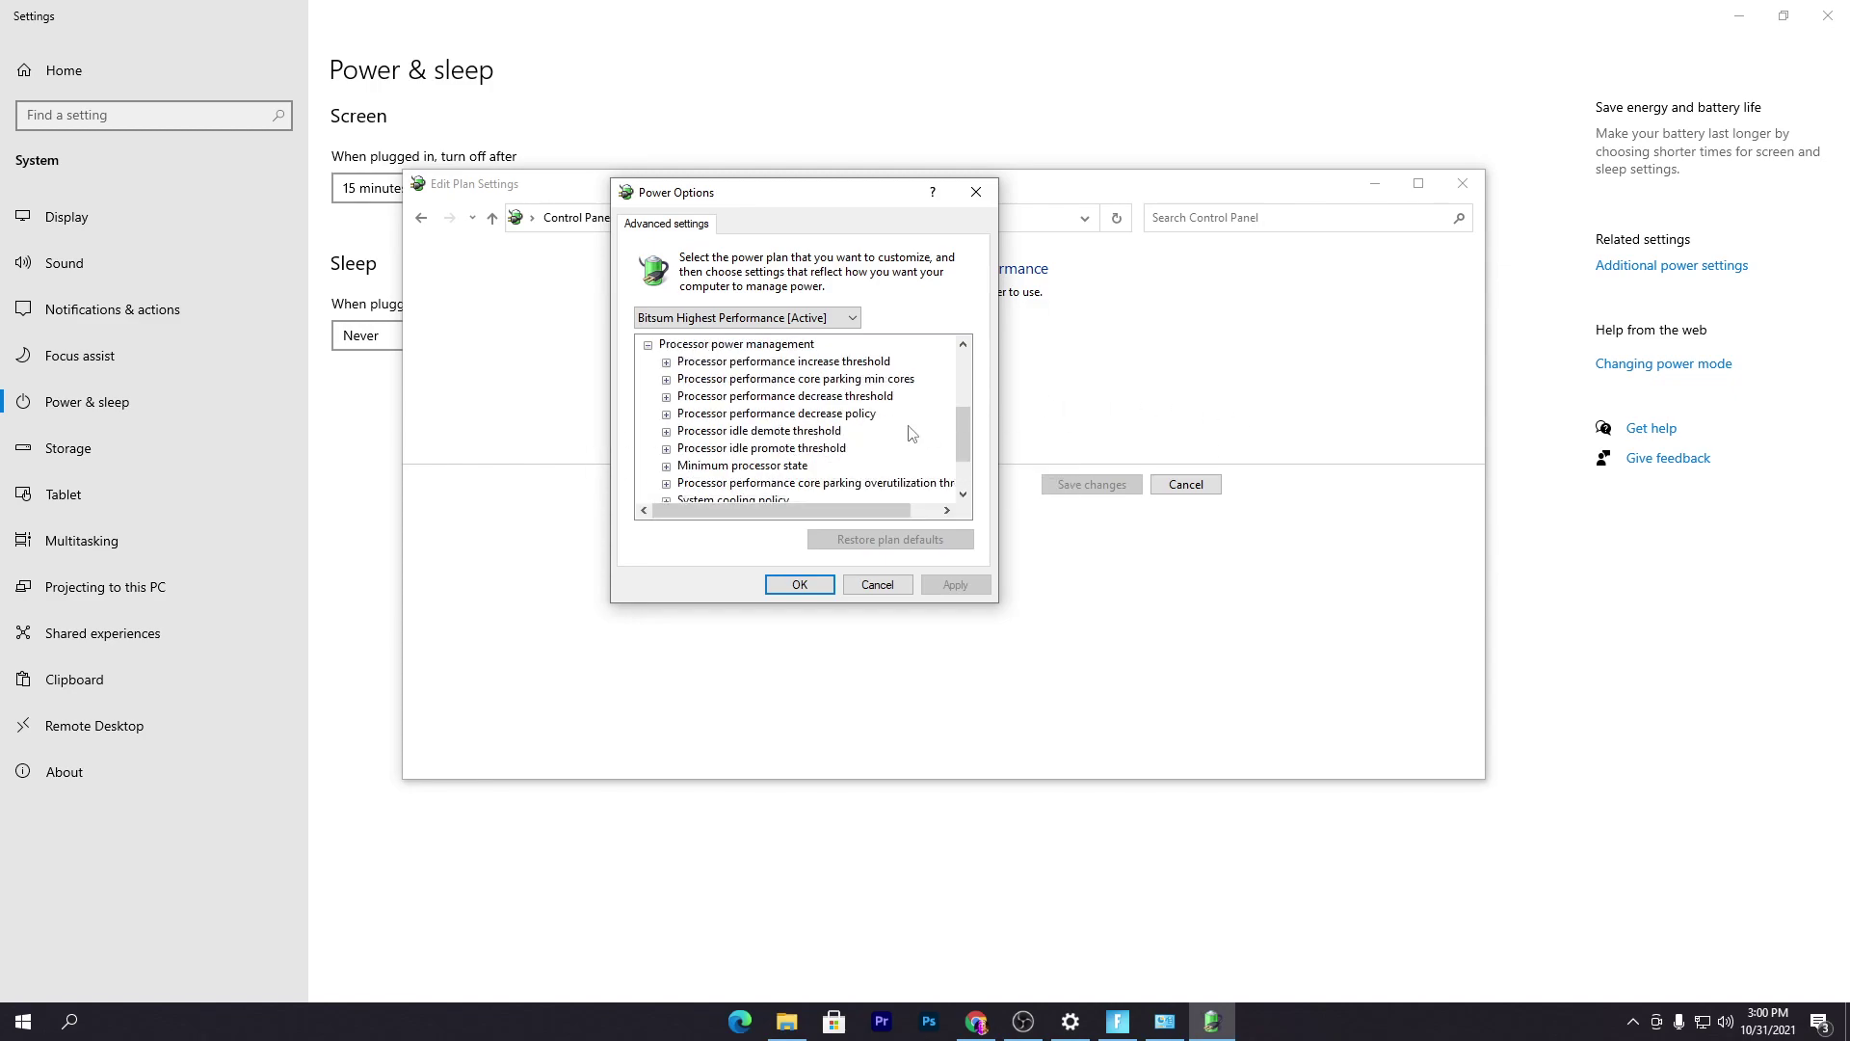
pyautogui.scroll(-2, 912, 434)
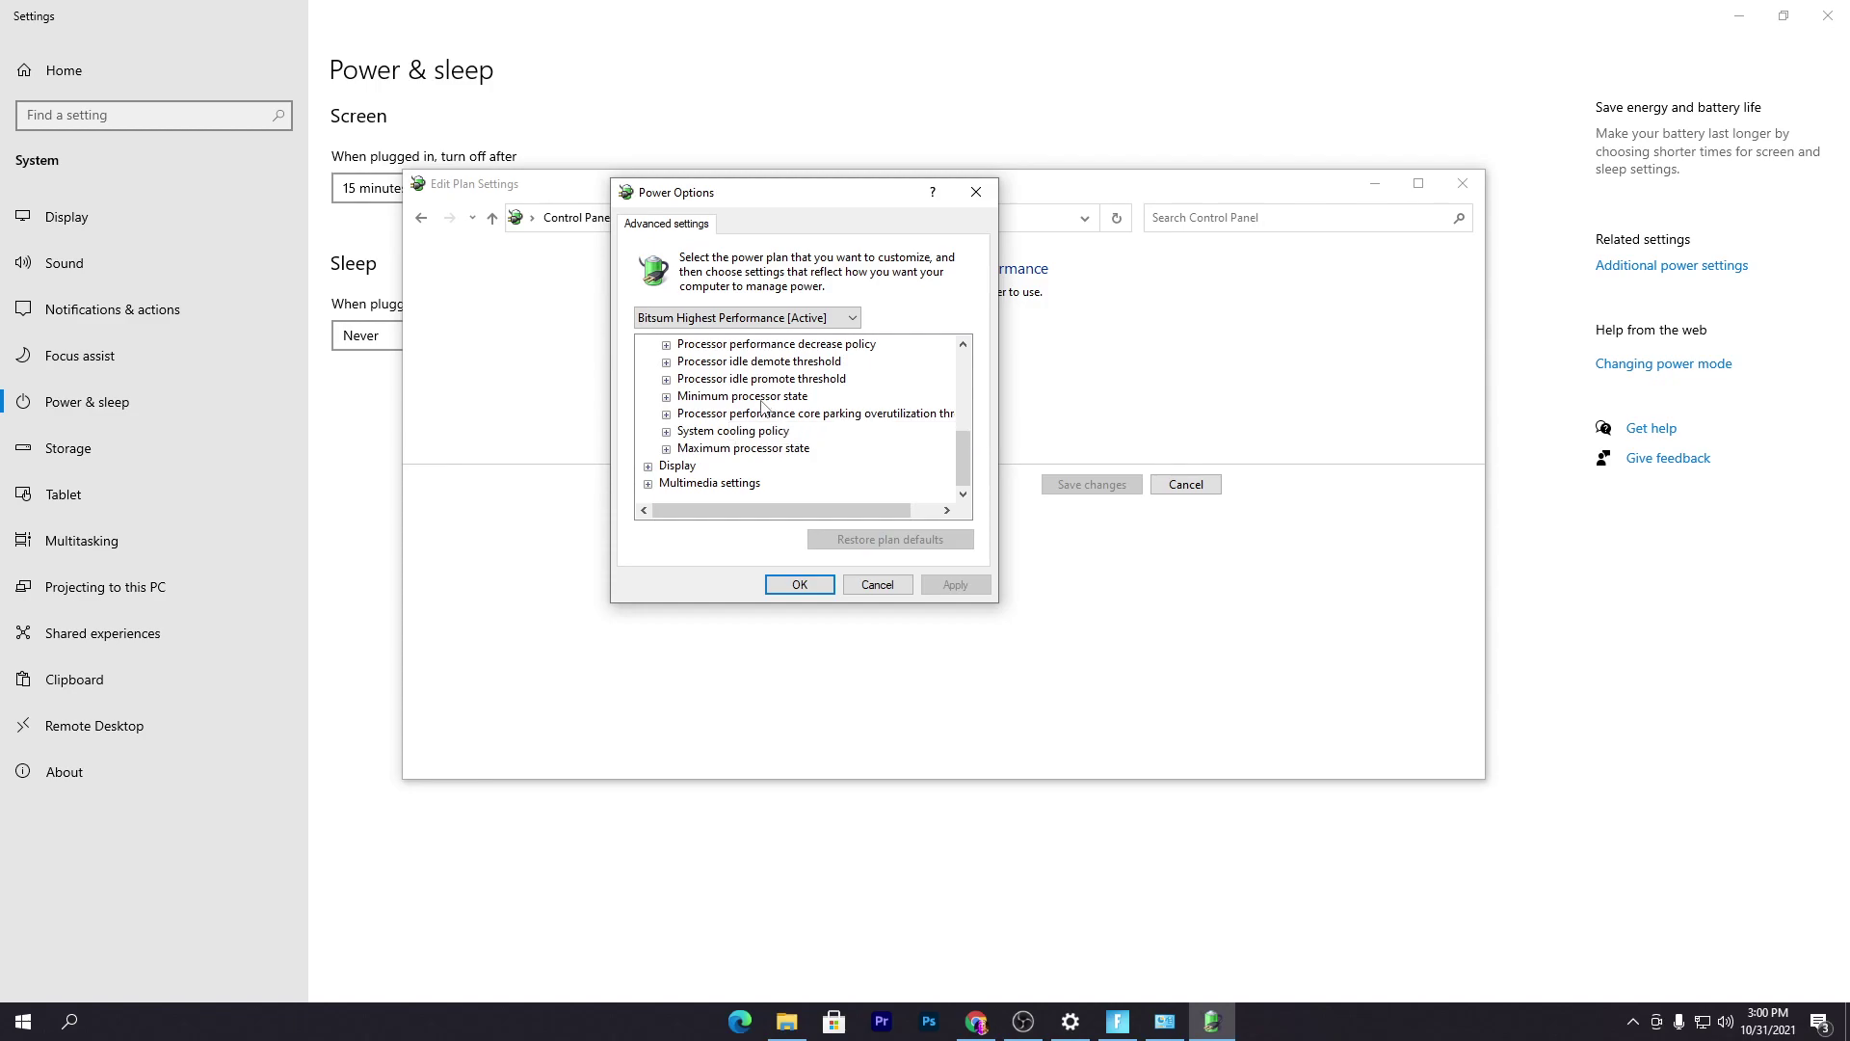
pyautogui.click(666, 450)
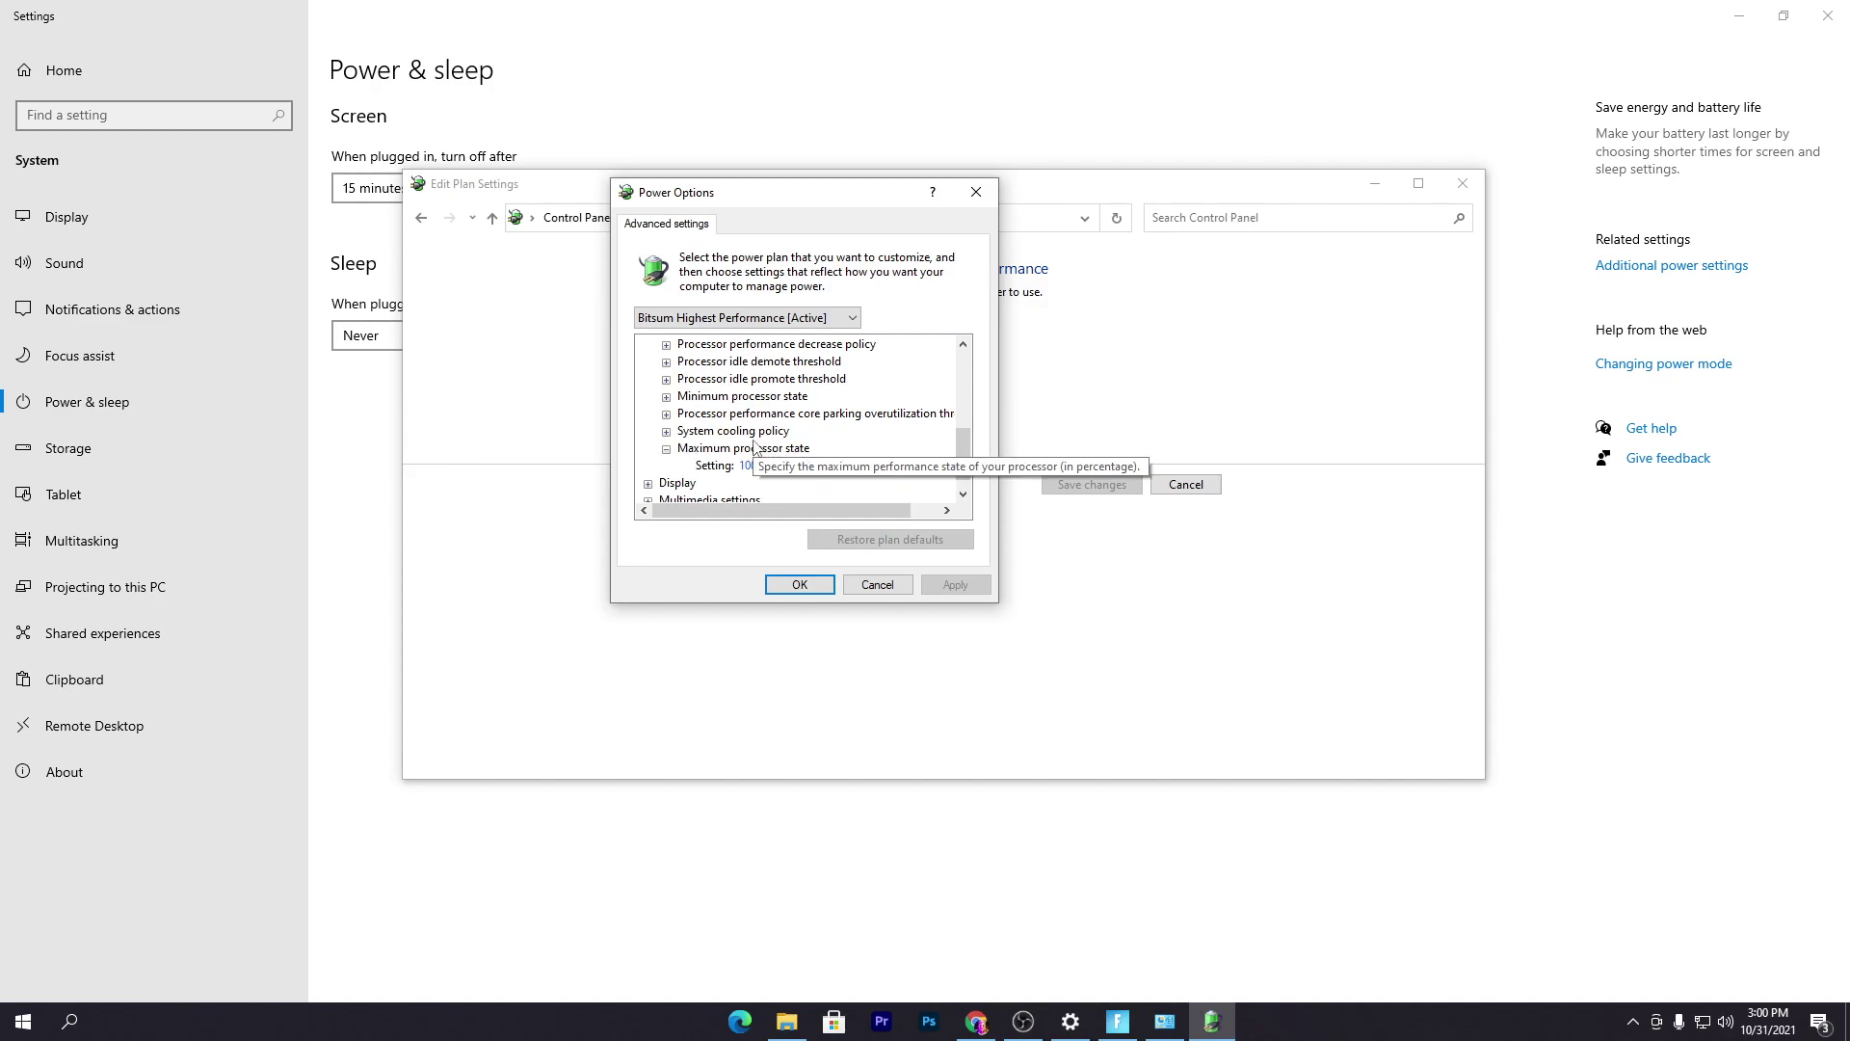
pyautogui.click(747, 465)
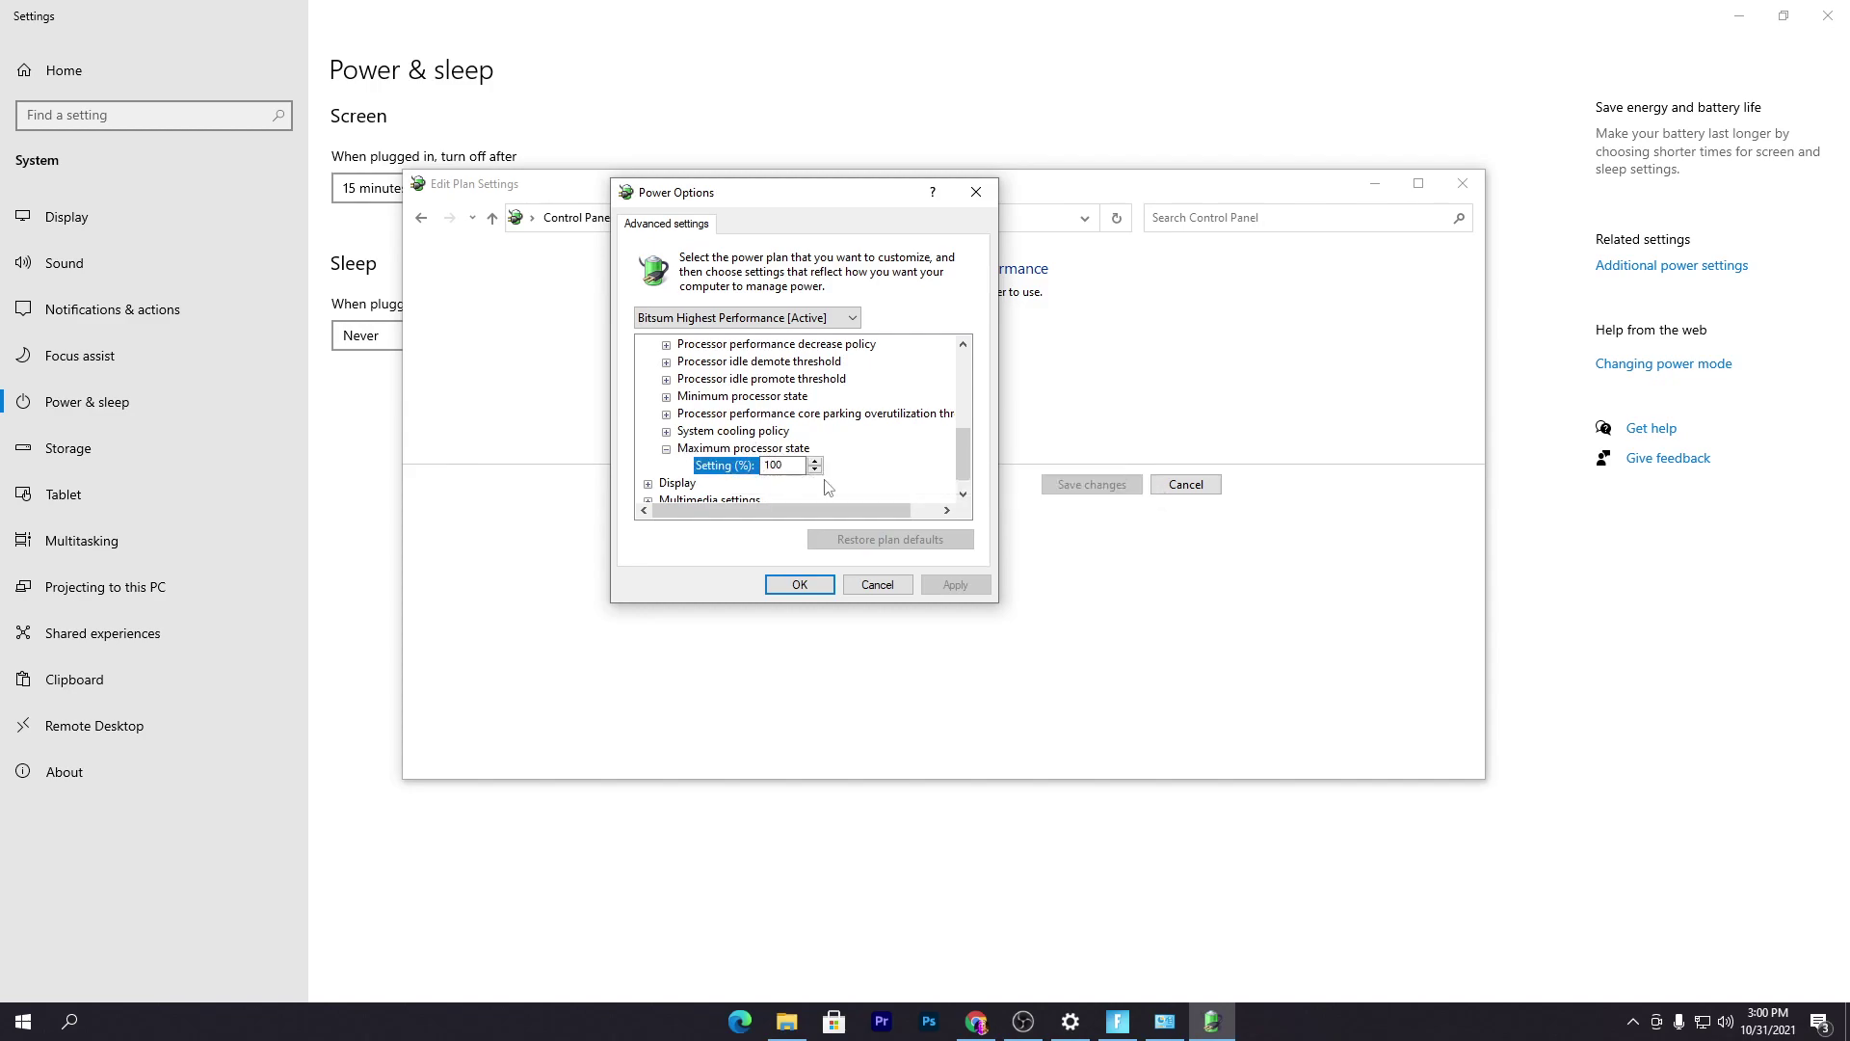
pyautogui.moveTo(807, 468); pyautogui.dragTo(679, 469)
pyautogui.click(979, 193)
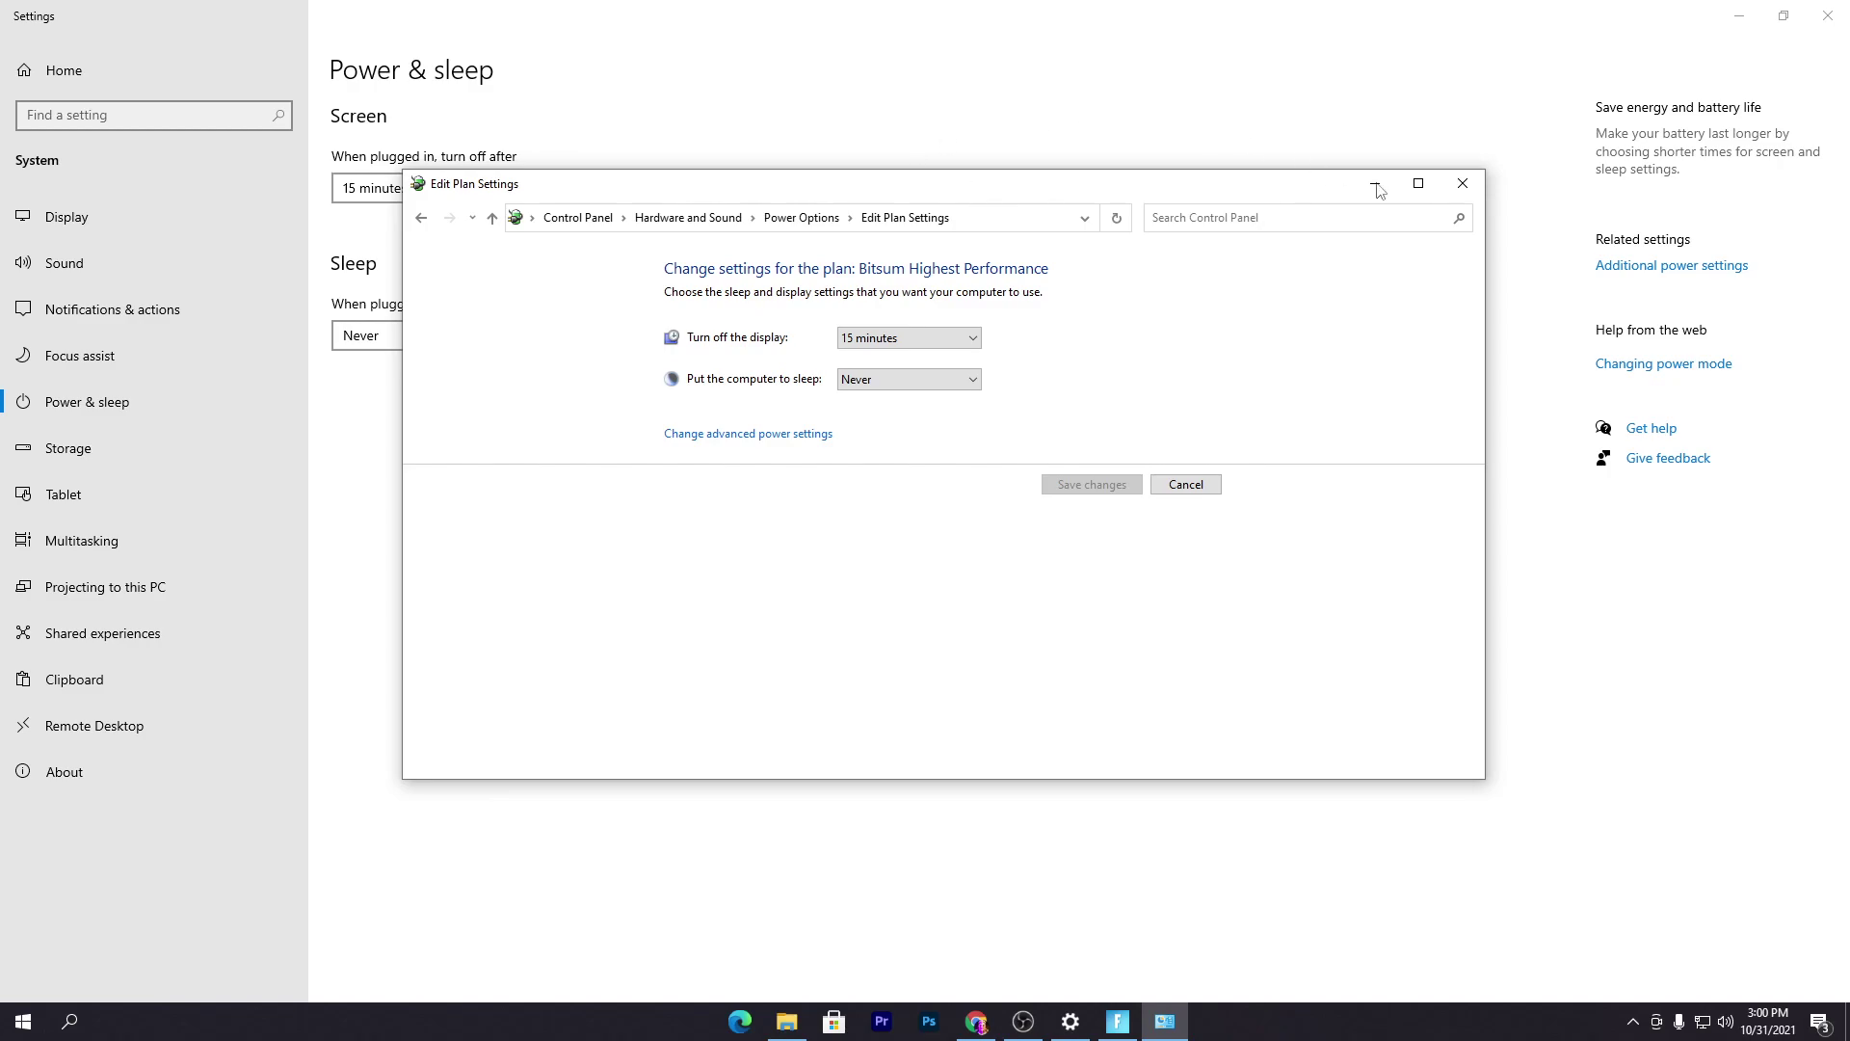
pyautogui.click(1463, 183)
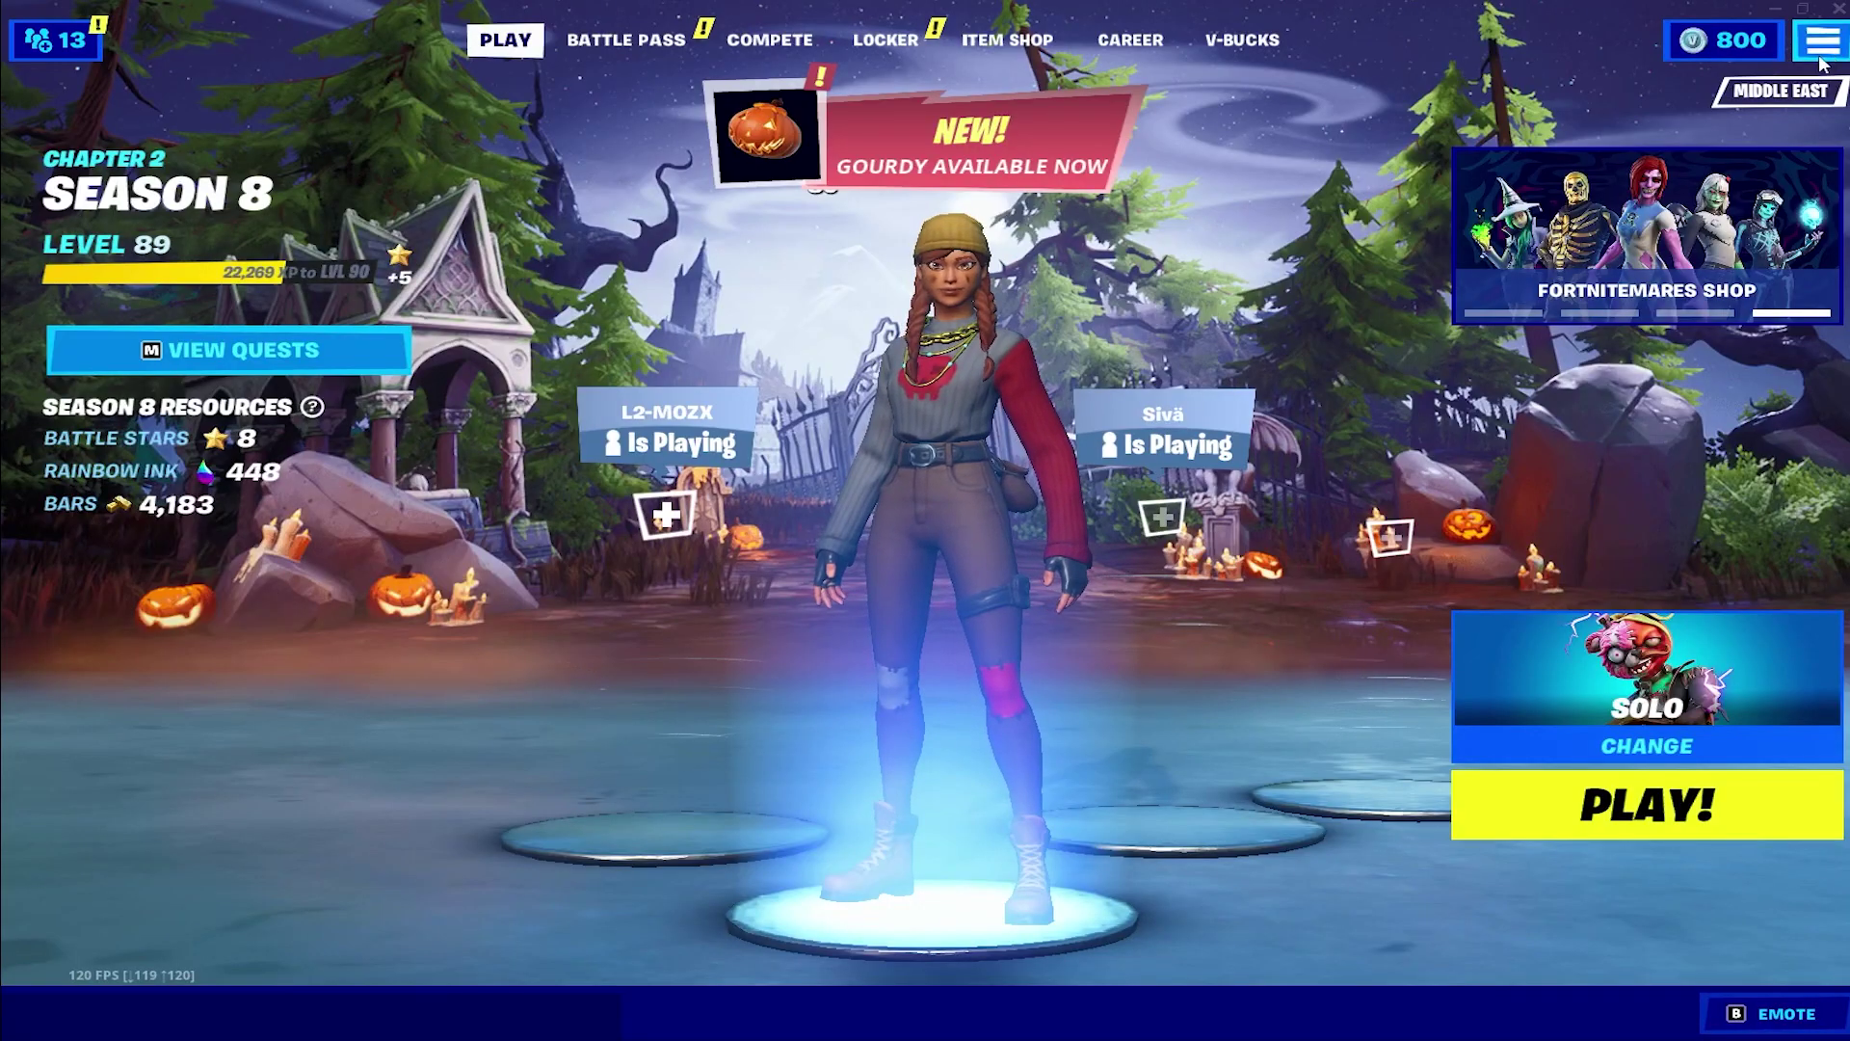
# - Scroll through Fortnite's Video and Game settings tabs, then return to the lobby with Esc
pyautogui.press('Escape')
pyautogui.click(1453, 102)
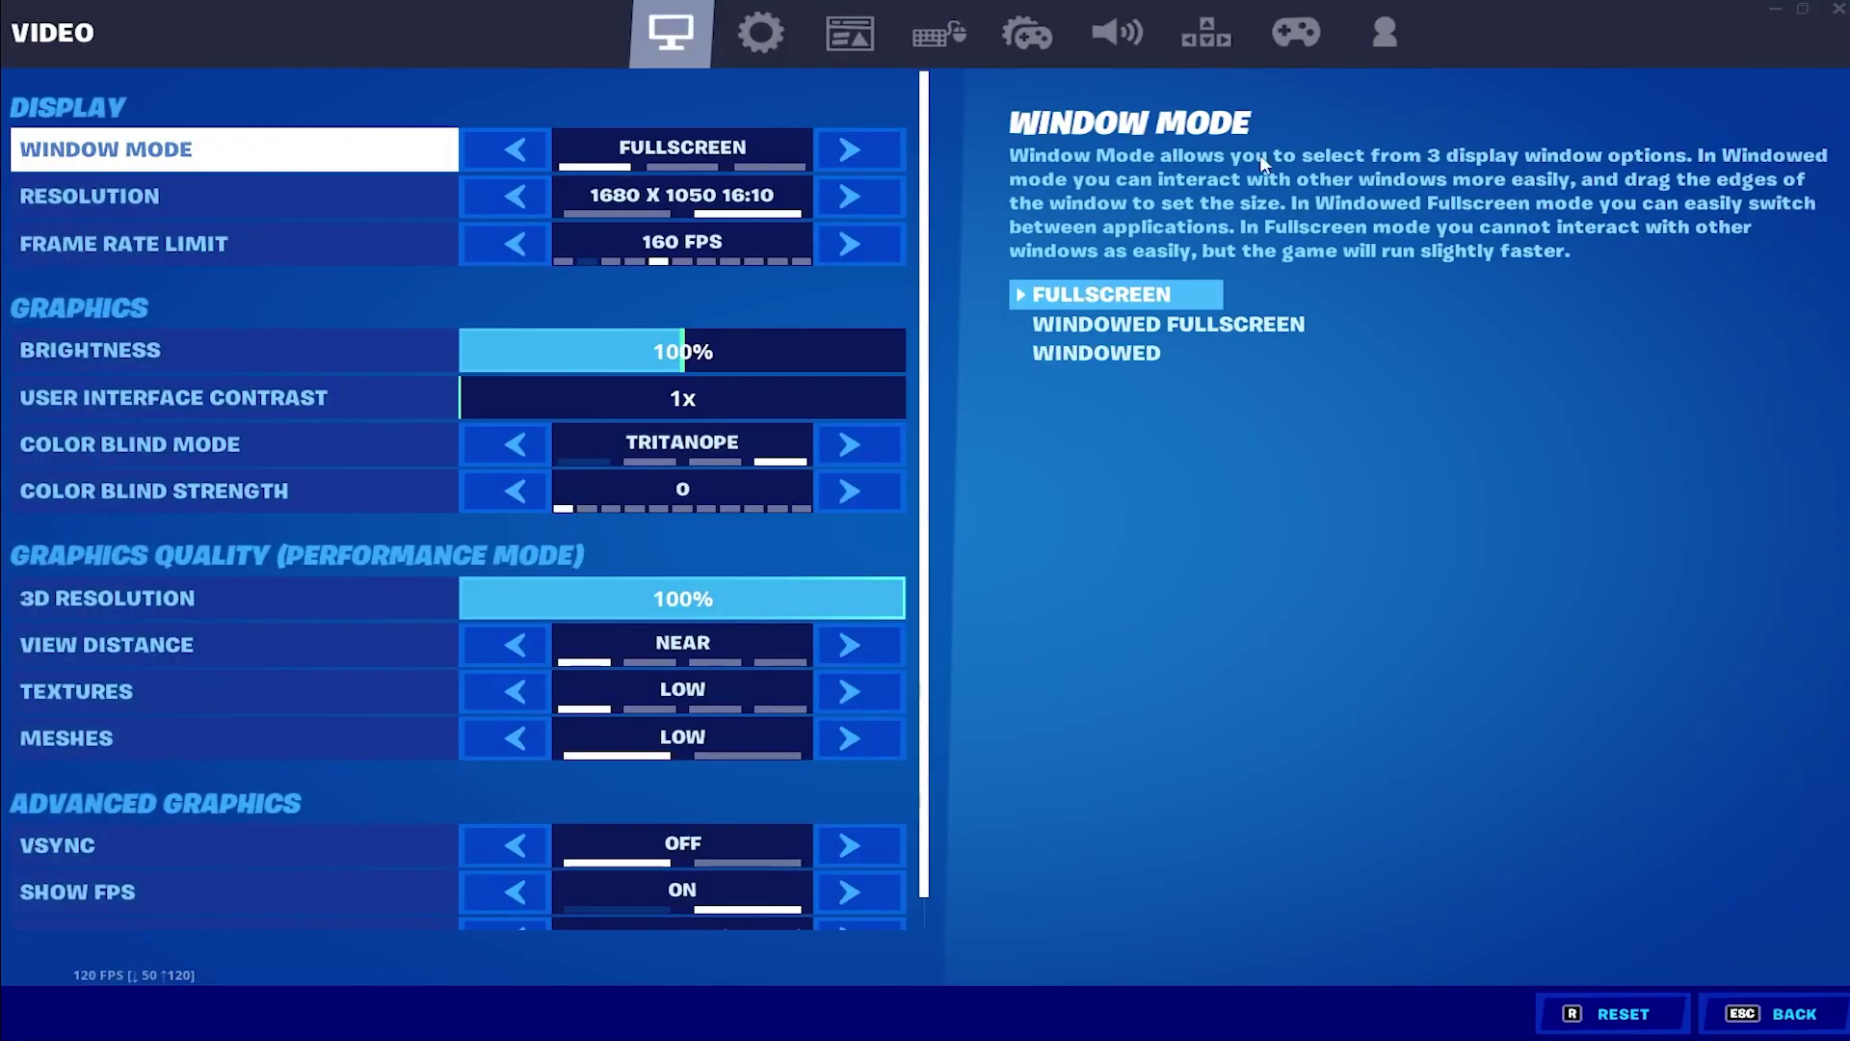
pyautogui.scroll(-1, 684, 488)
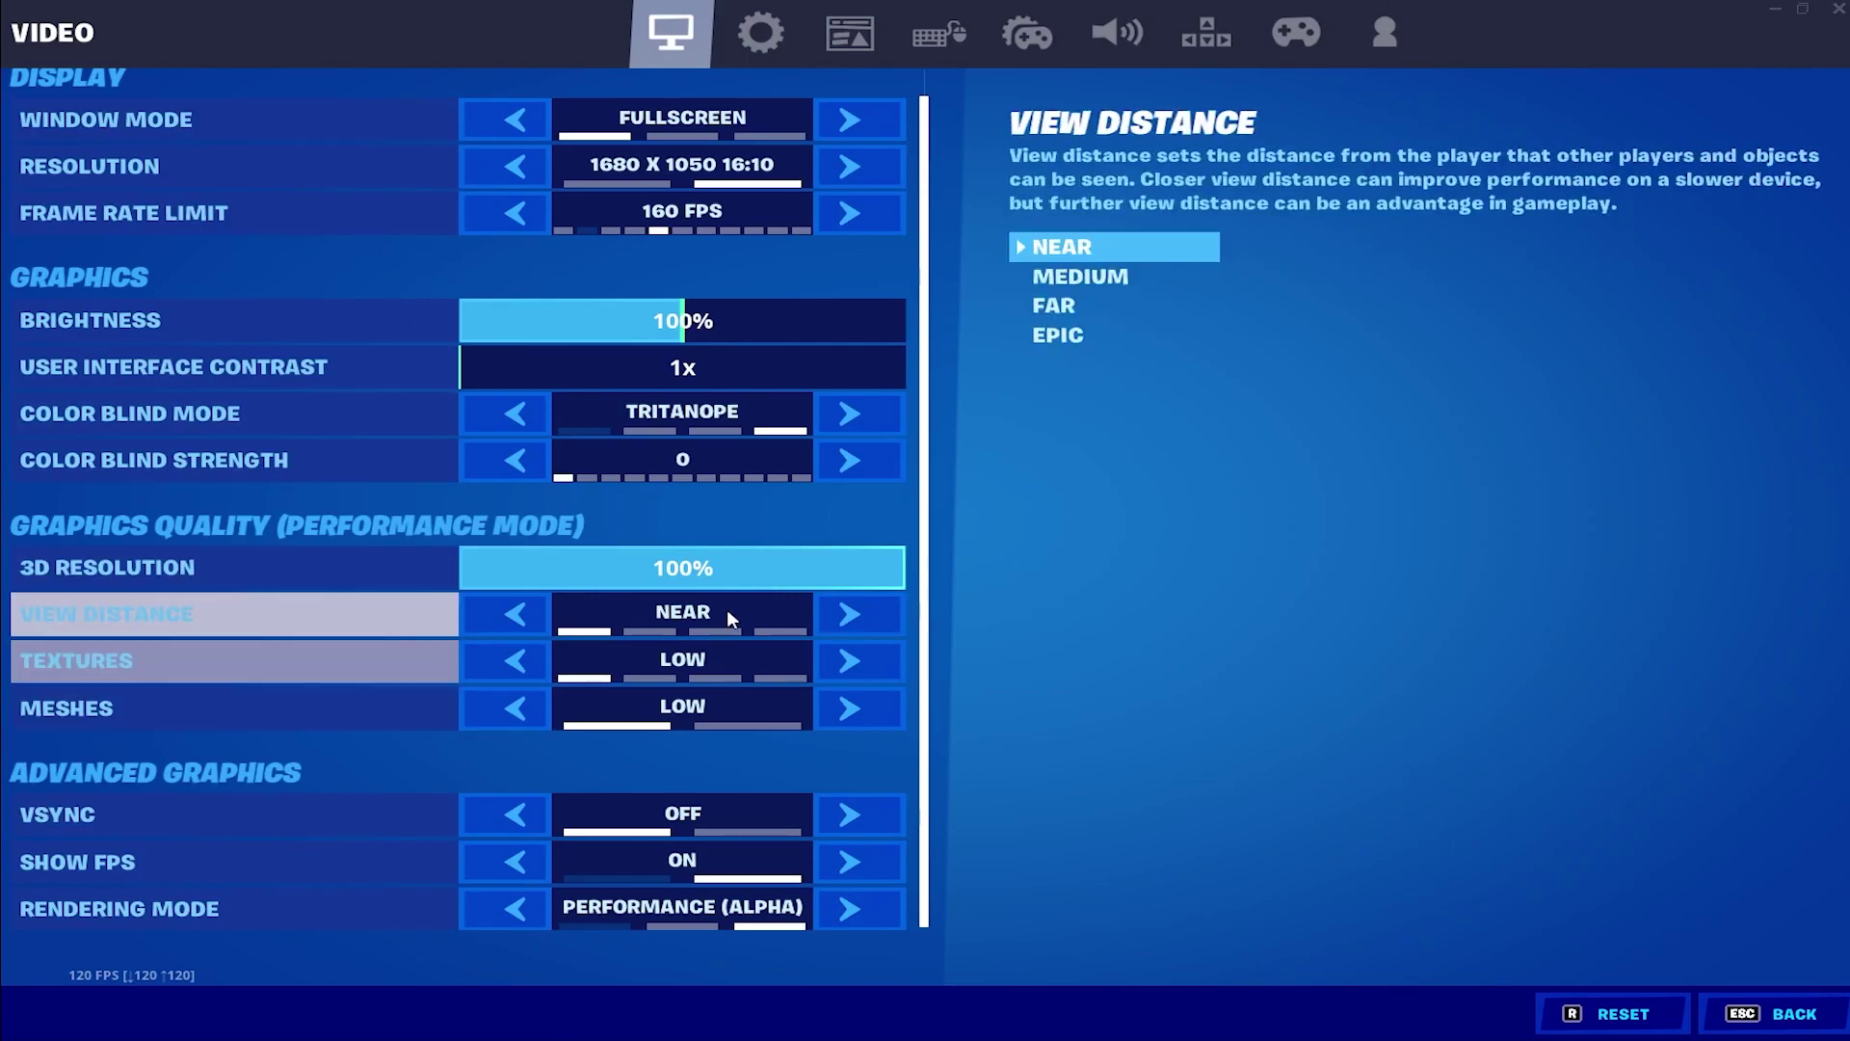
pyautogui.click(760, 34)
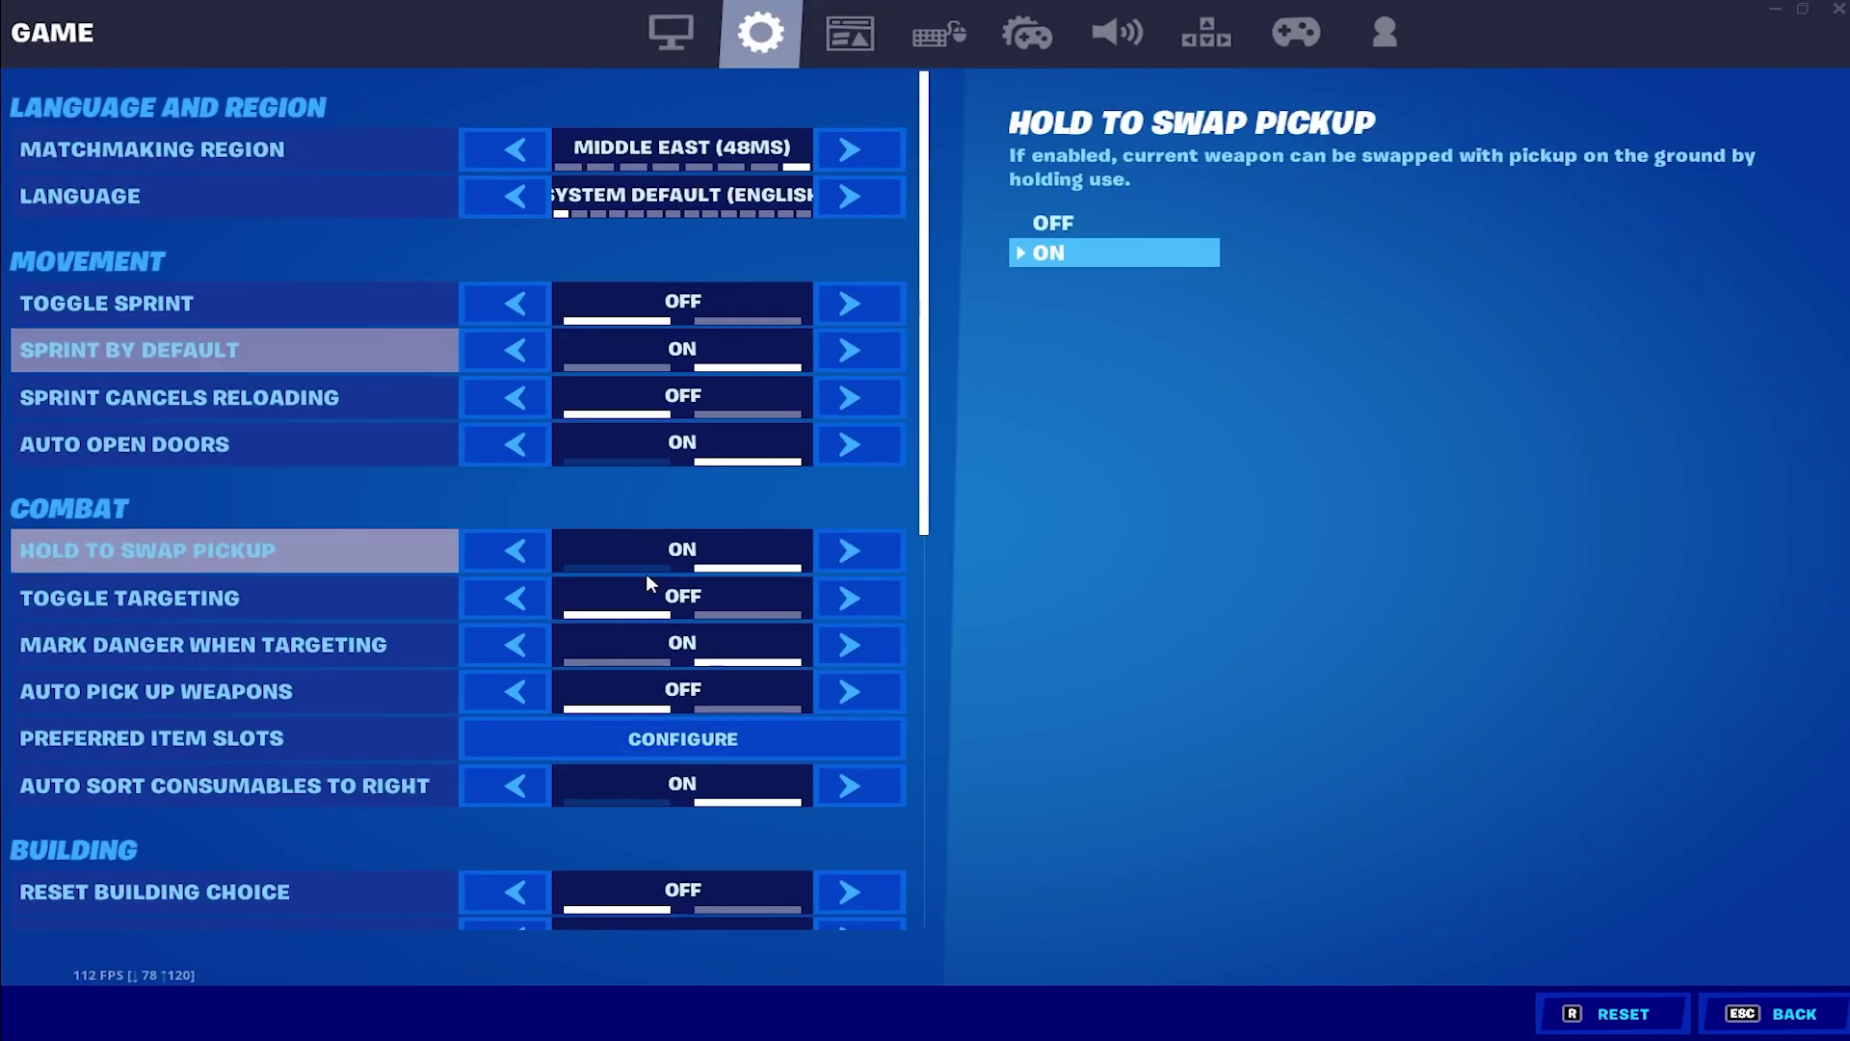
pyautogui.scroll(-3, 665, 579)
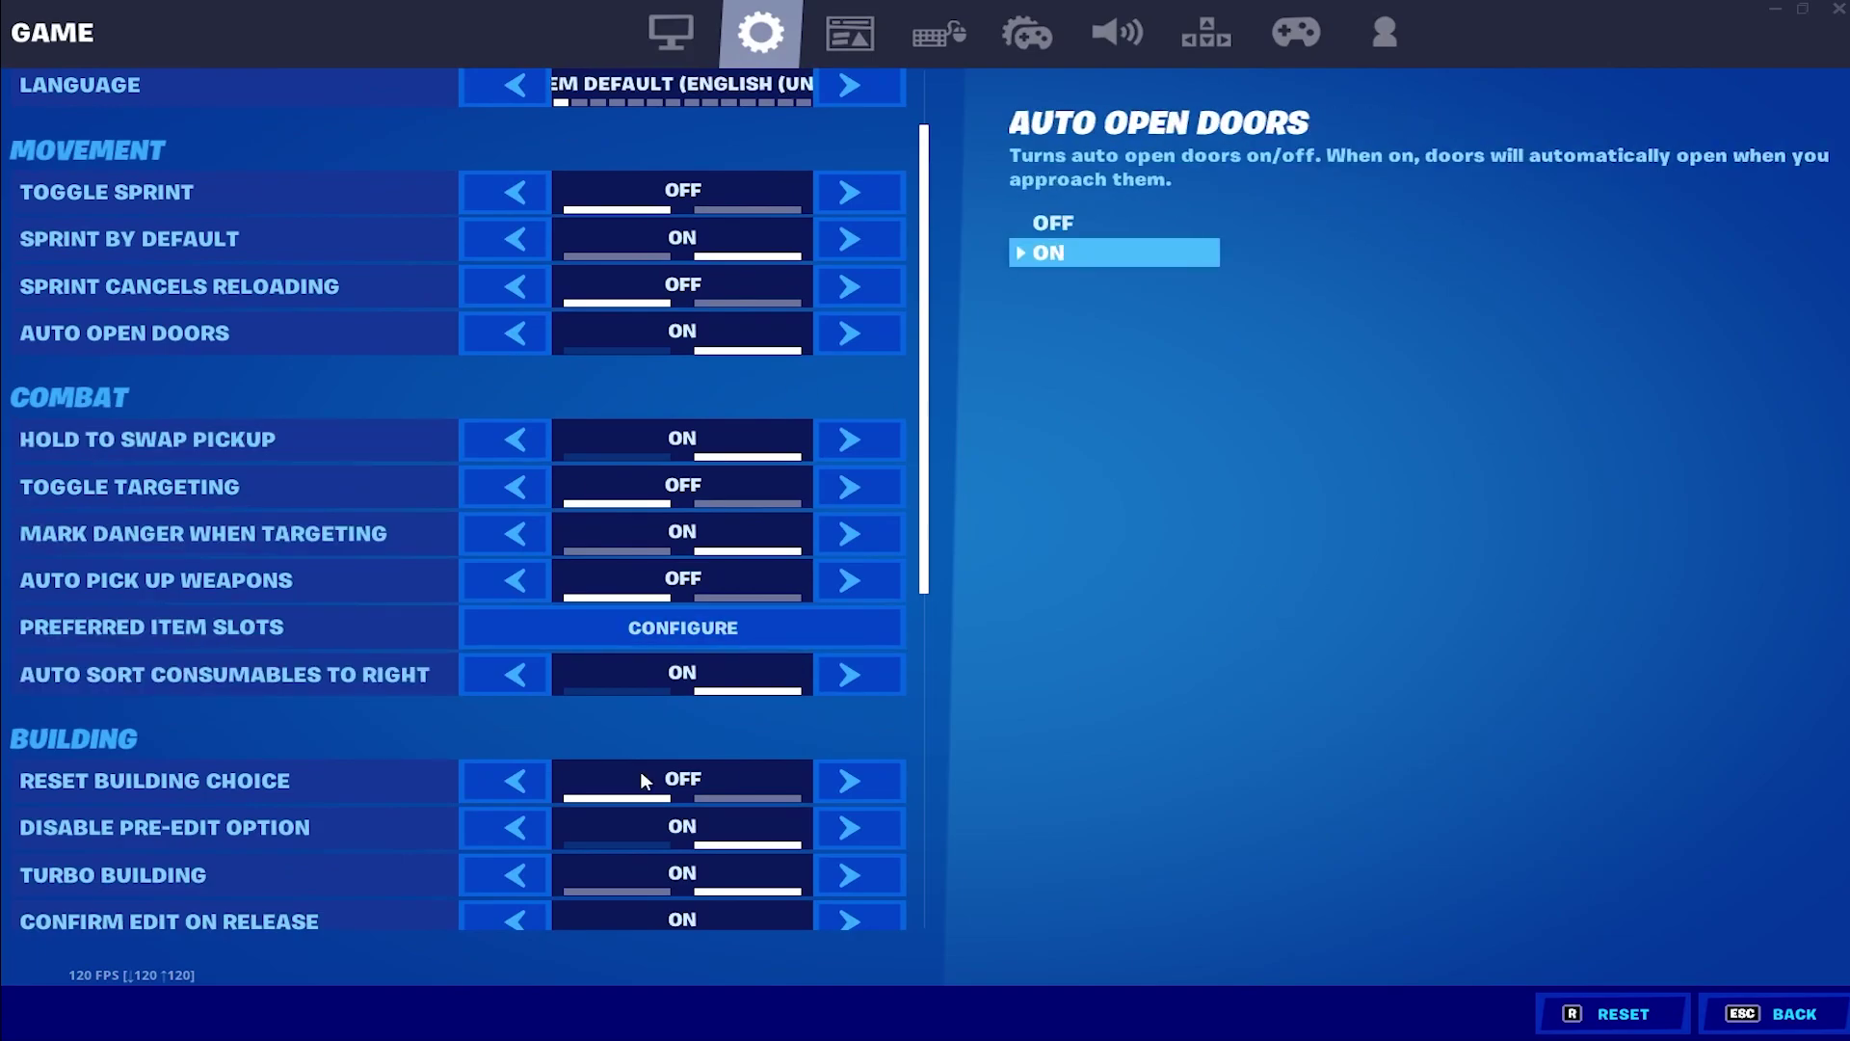
pyautogui.scroll(-12, 644, 779)
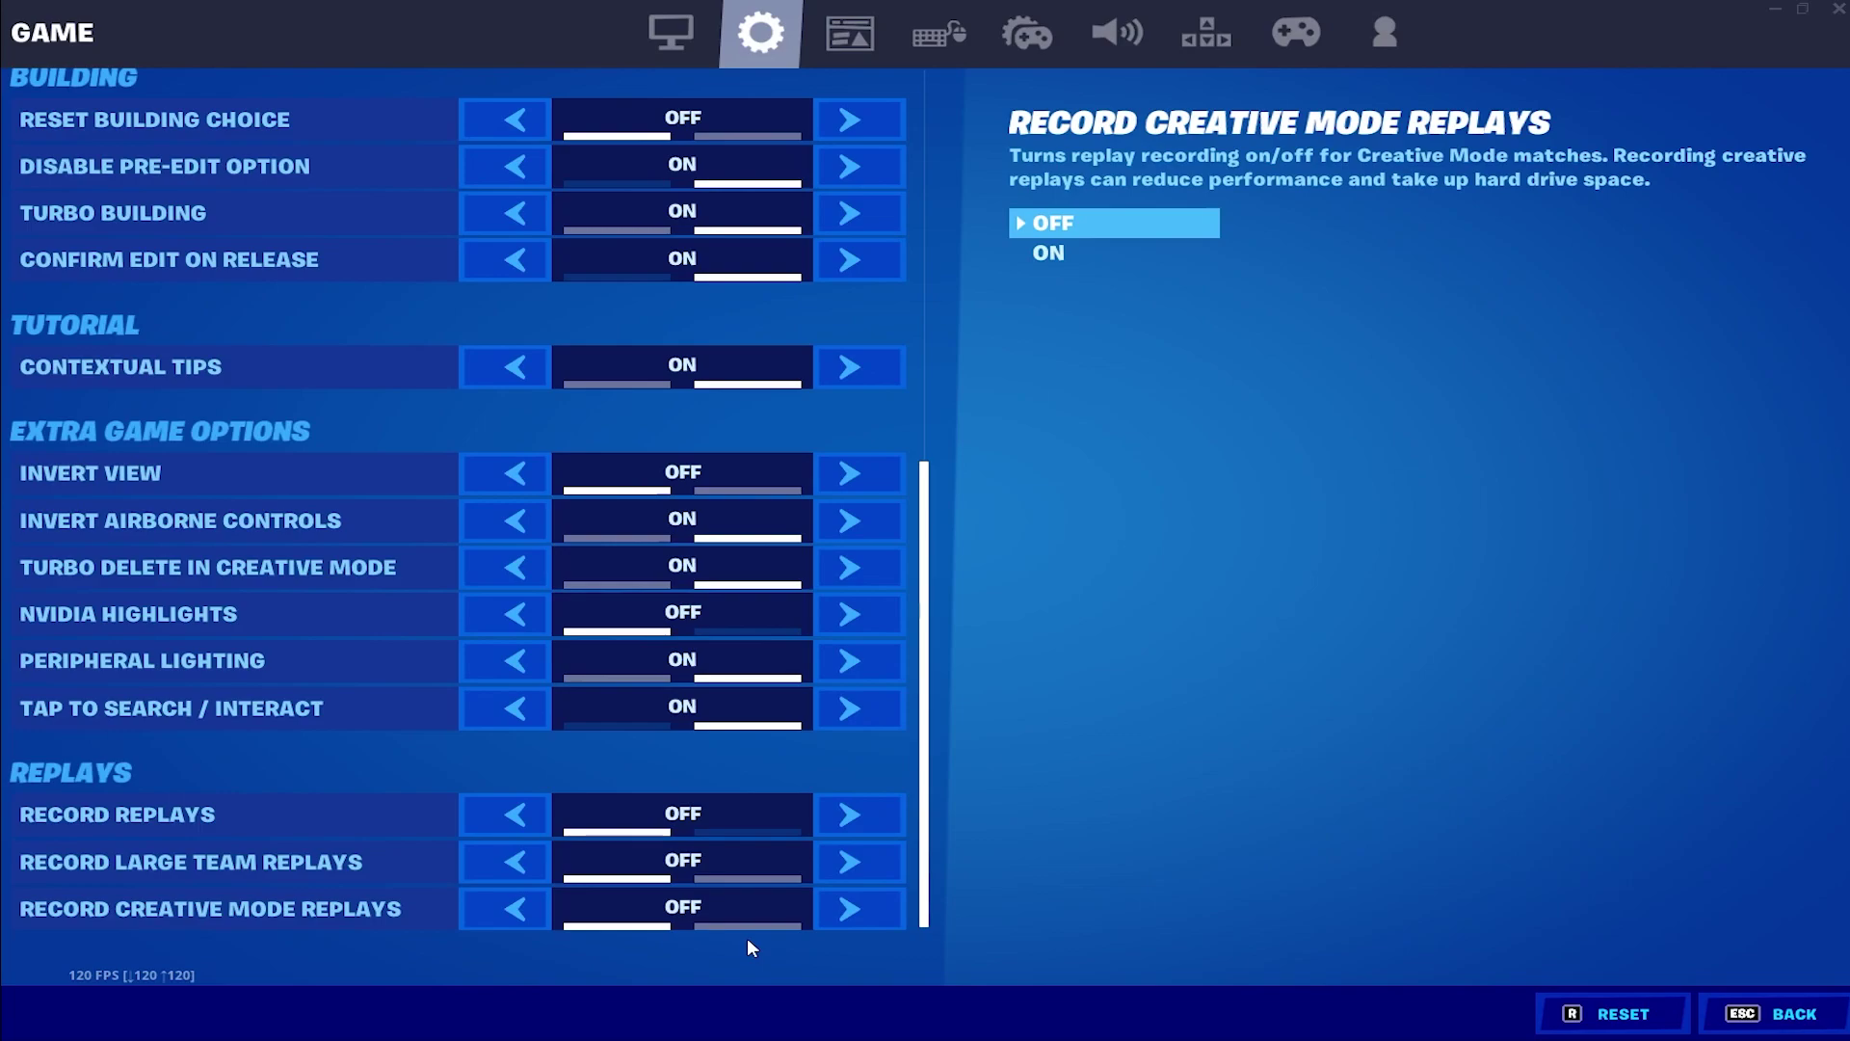
pyautogui.press('Escape')
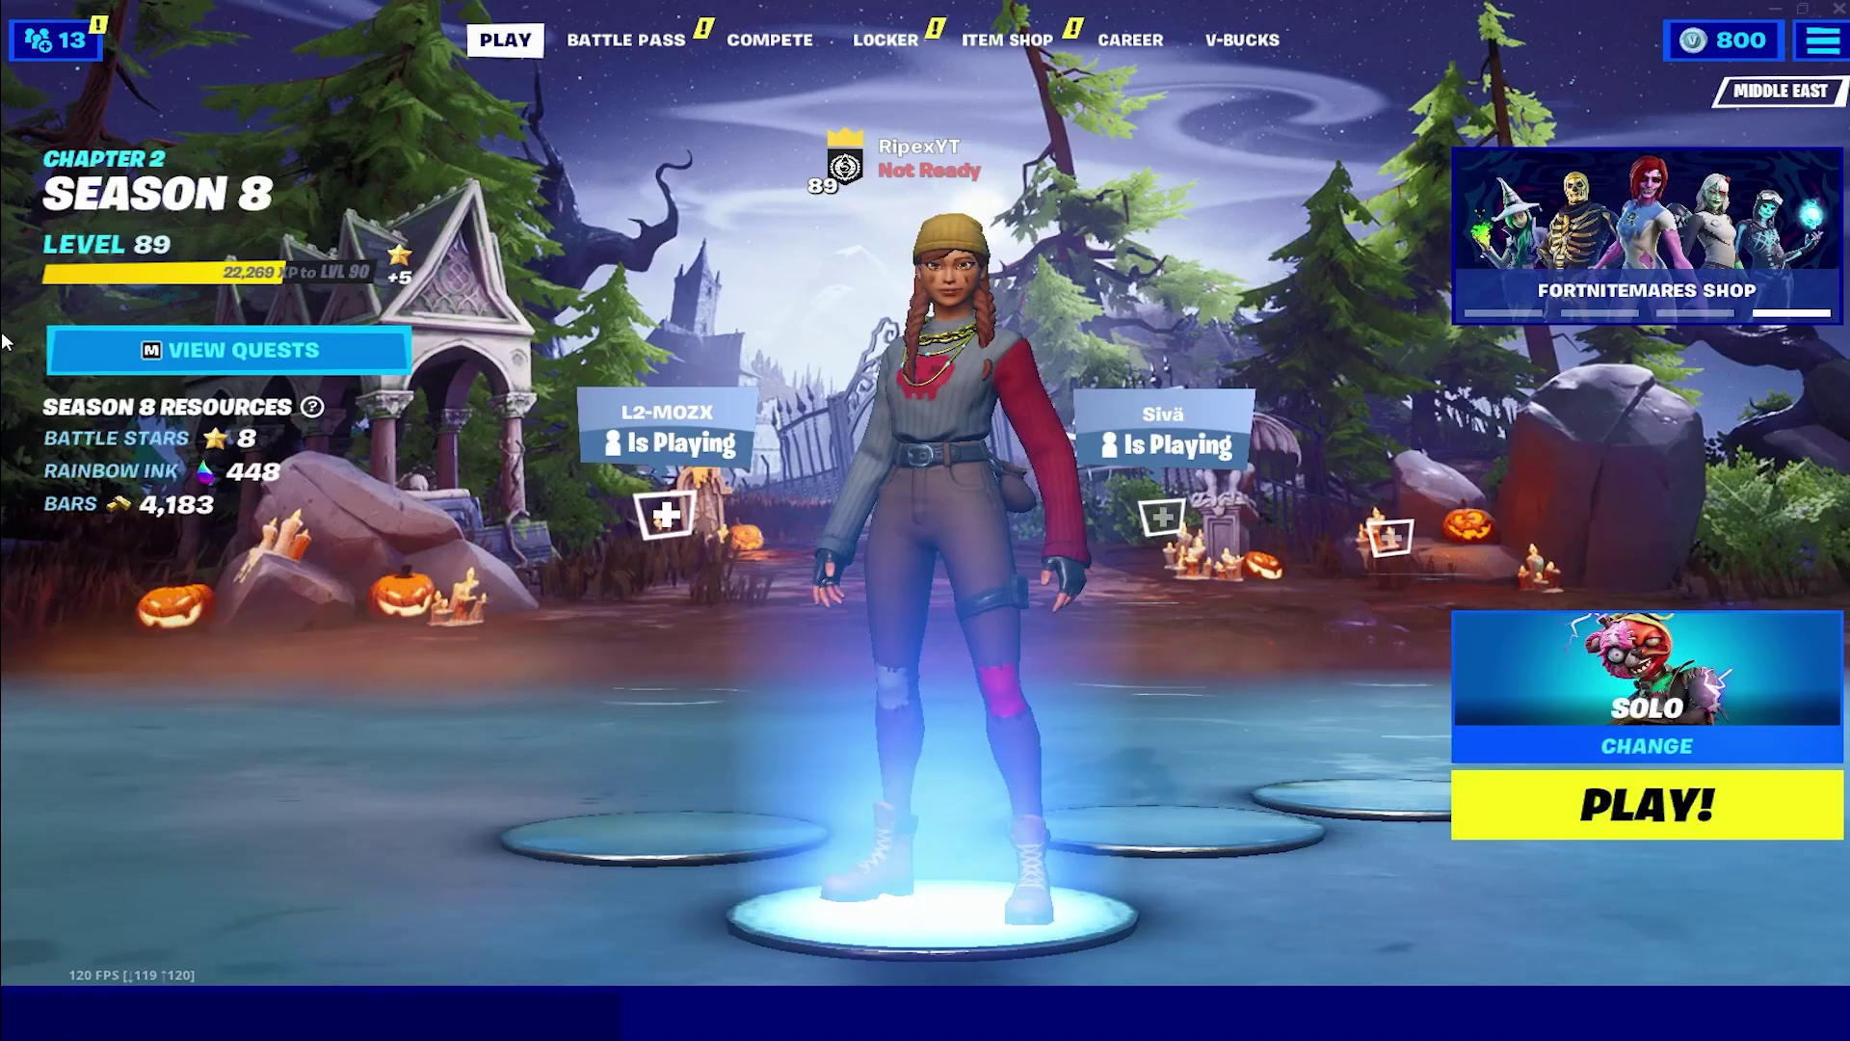